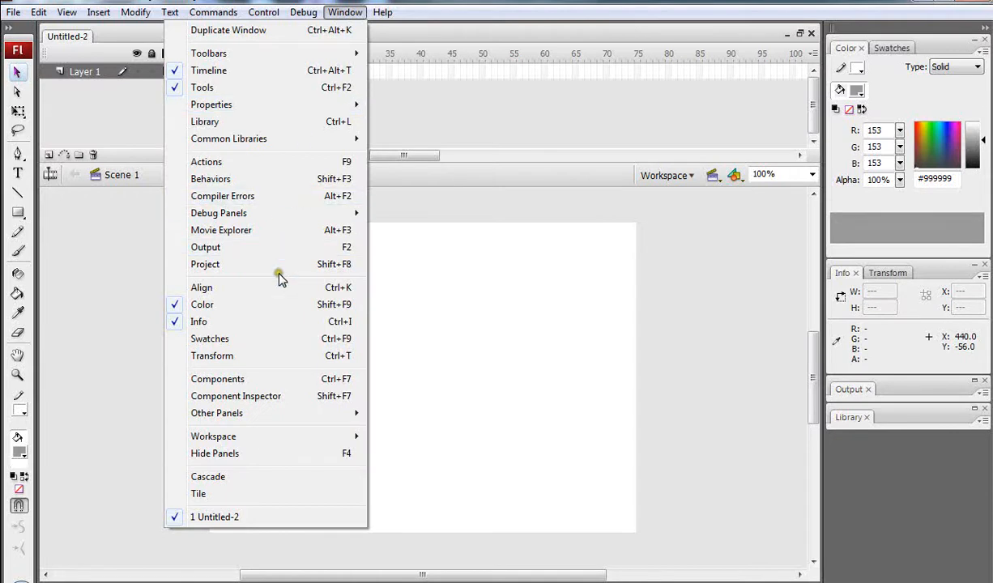
Show the Align and Properties panels in the workspace.
left_click(279, 287)
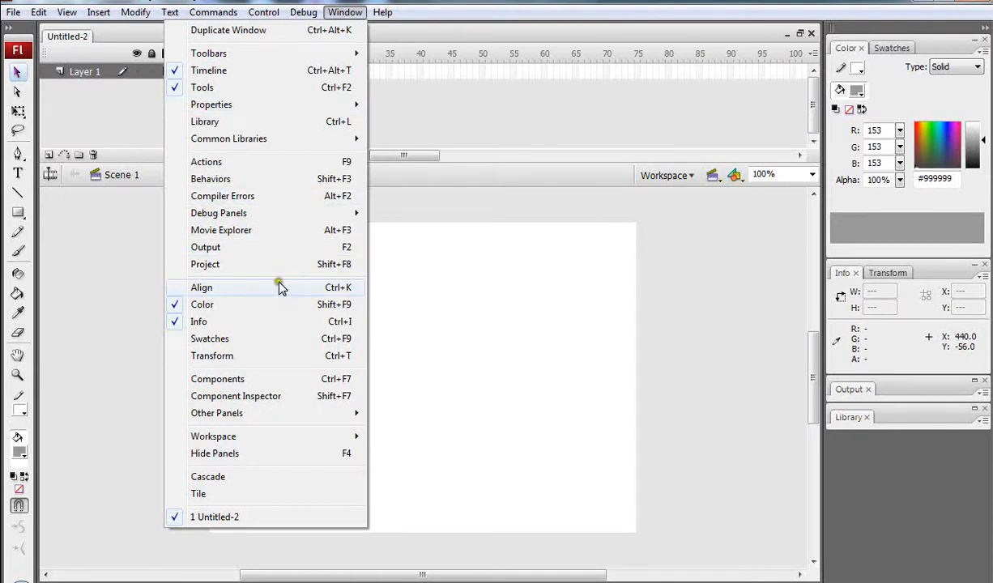
left_click(278, 287)
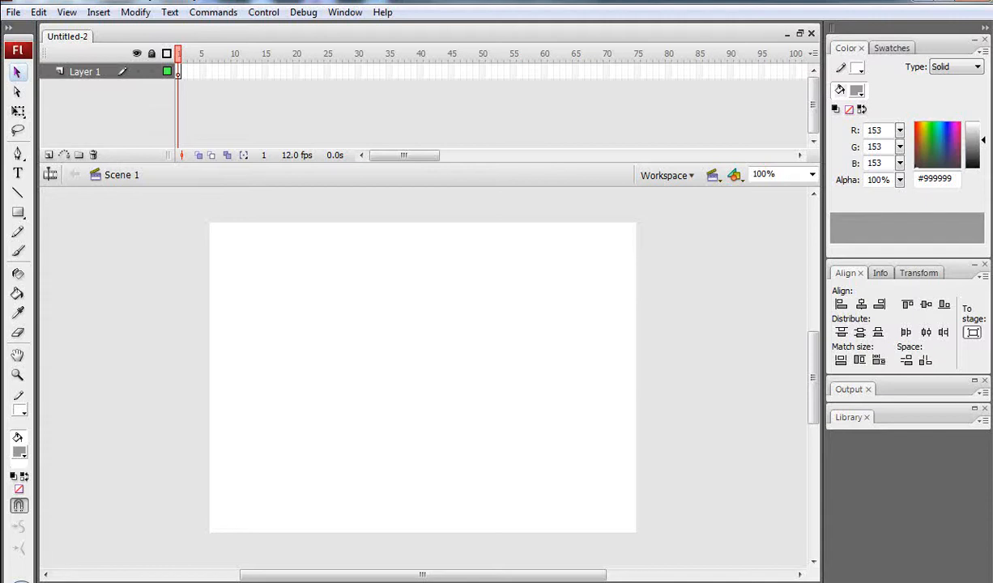
left_click_drag(989, 356, 425, 469)
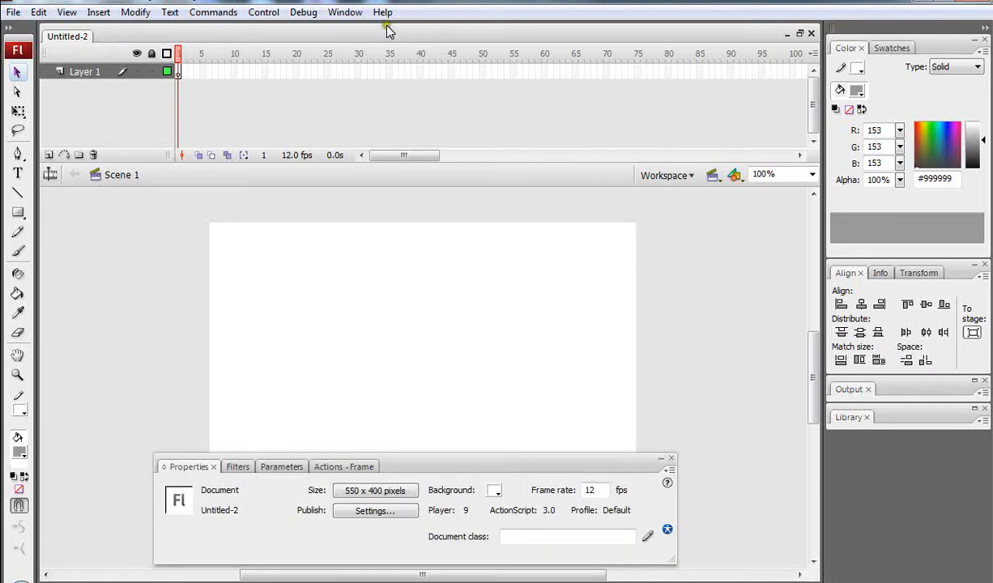
left_click(343, 13)
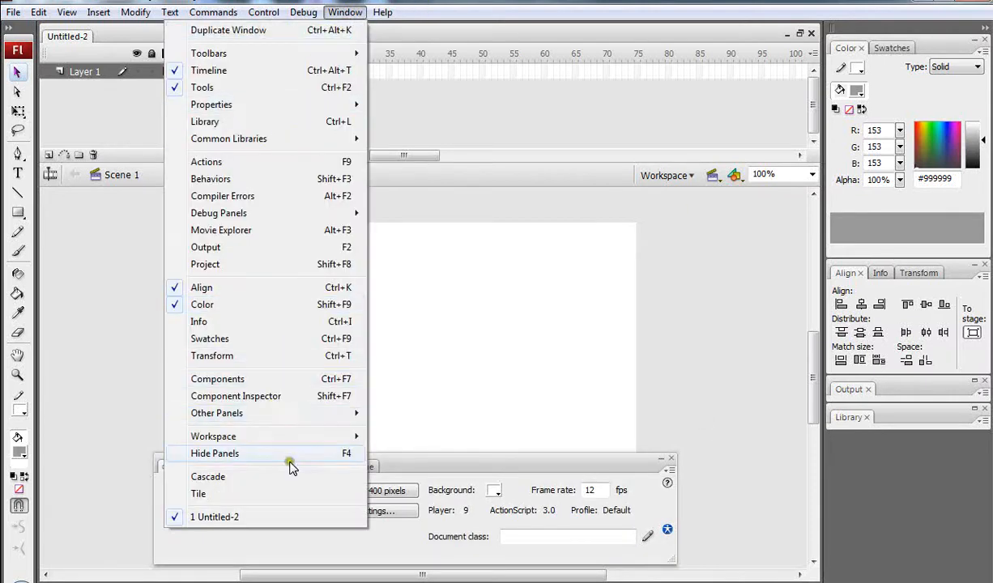
left_click(699, 264)
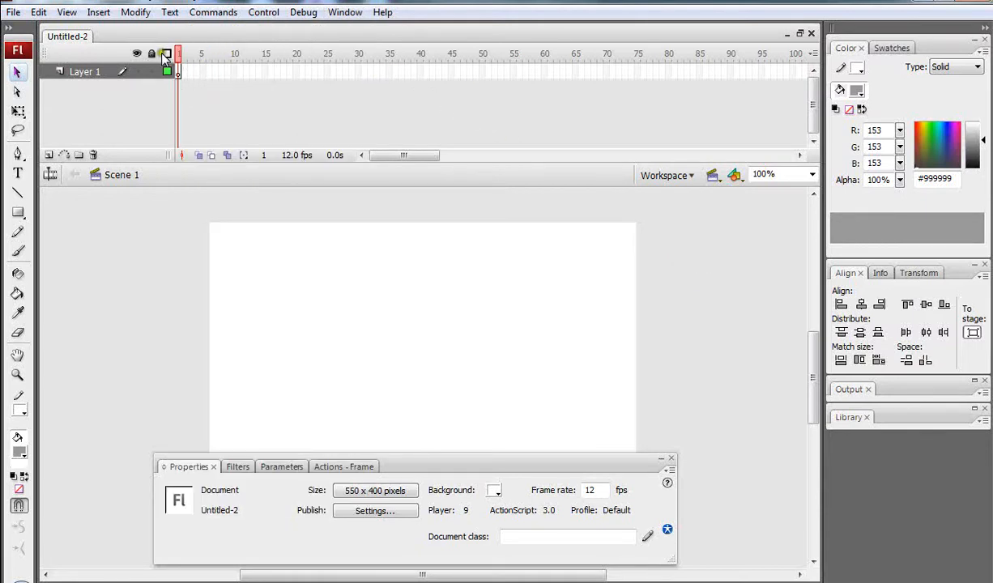
Set the document's height to 500 px and its background color to black (#000000).
left_click(137, 13)
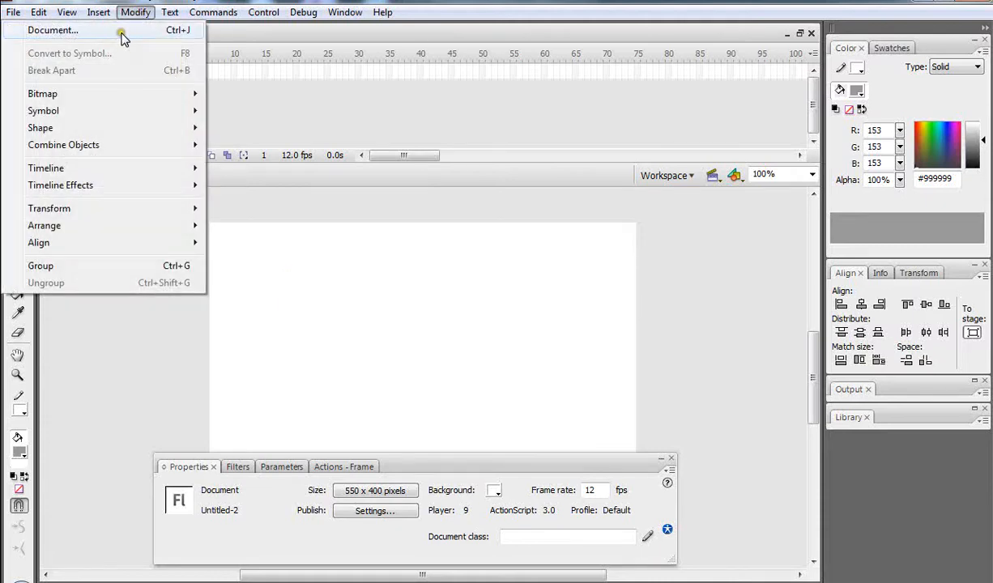
left_click(117, 31)
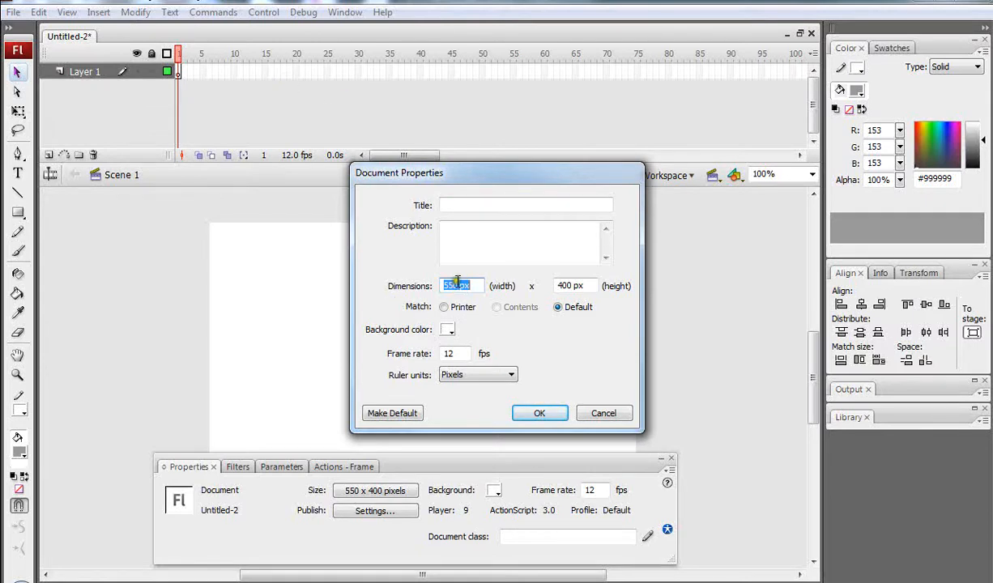
left_click(560, 285)
type("5")
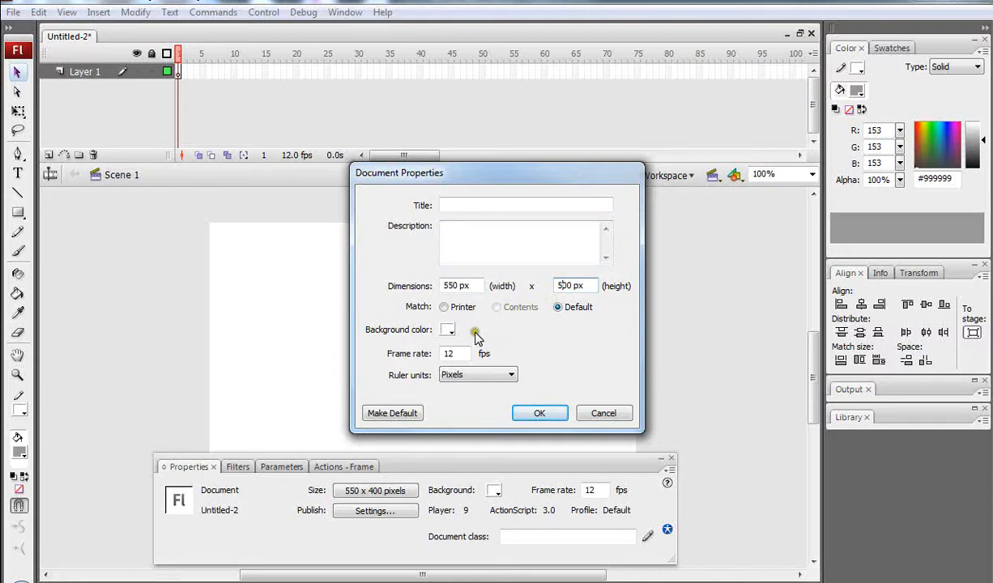
left_click(447, 330)
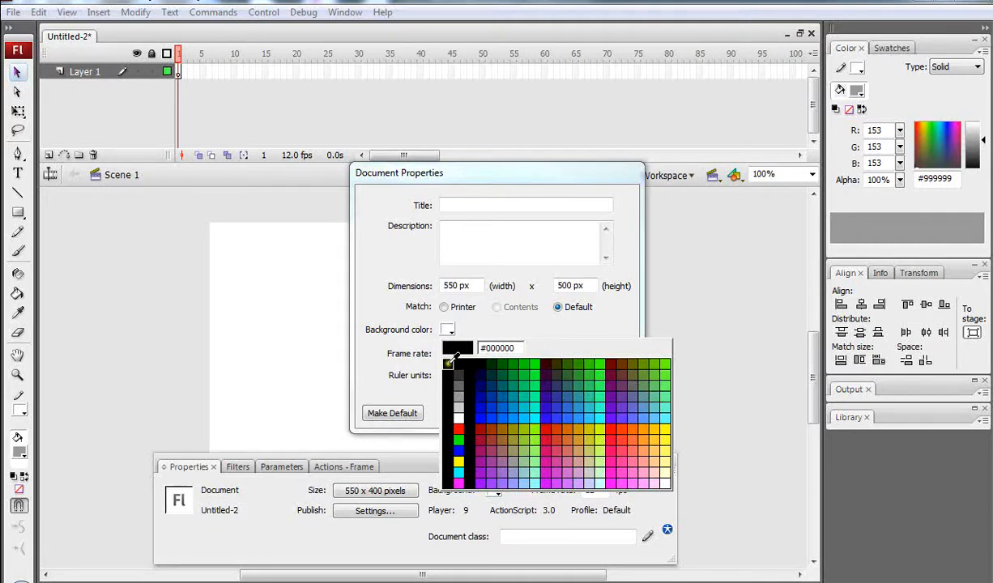
left_click(448, 363)
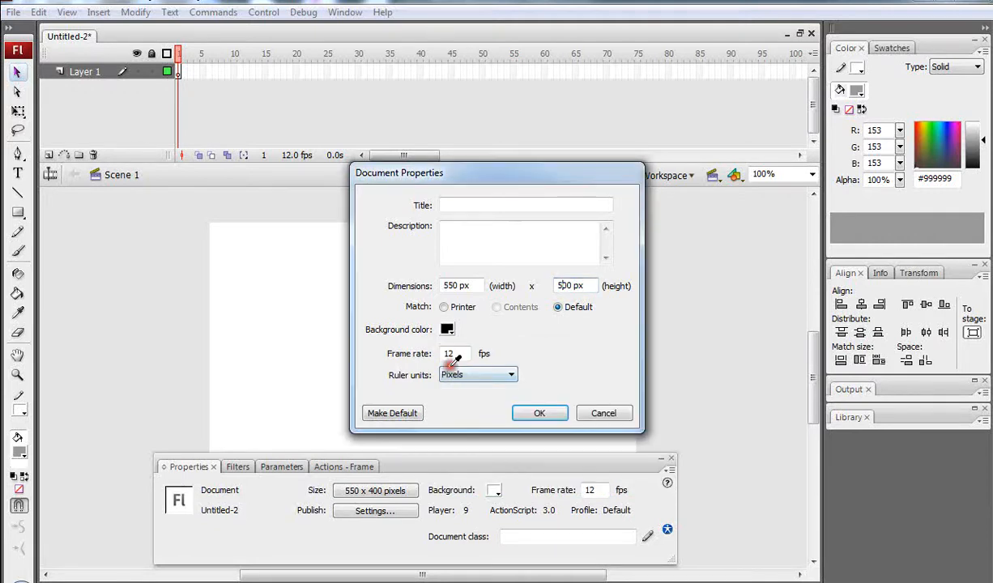
left_click(539, 414)
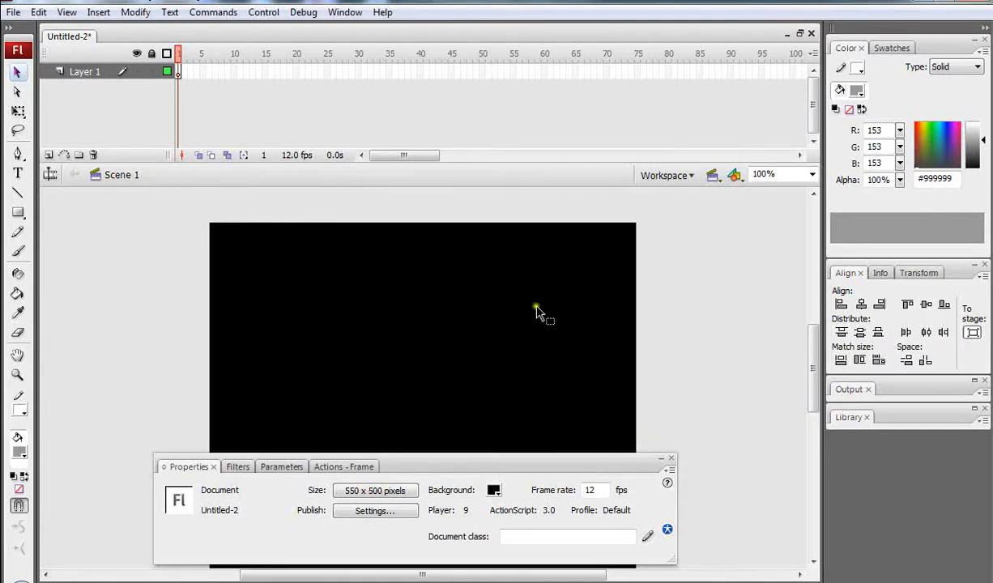
Rename Layer 1 as Photo, moving the document properties slightly lower beforehand.
left_click_drag(521, 460, 515, 465)
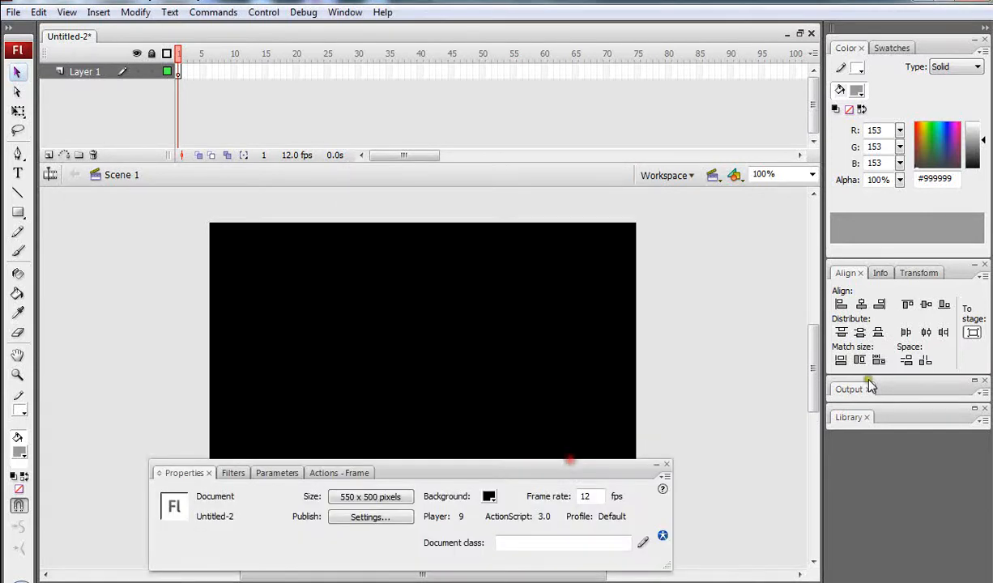
left_click_drag(815, 375, 808, 388)
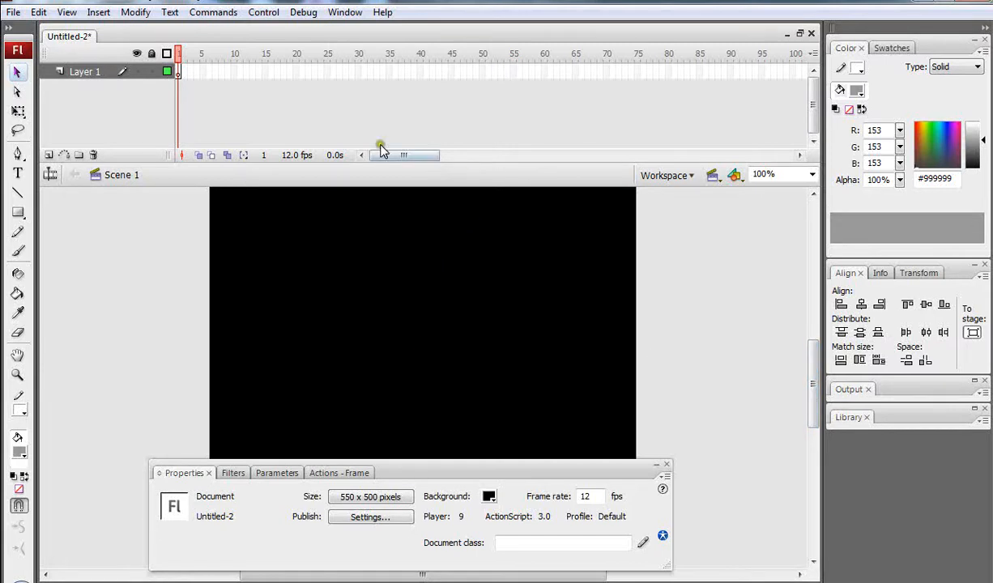
double_click(91, 75)
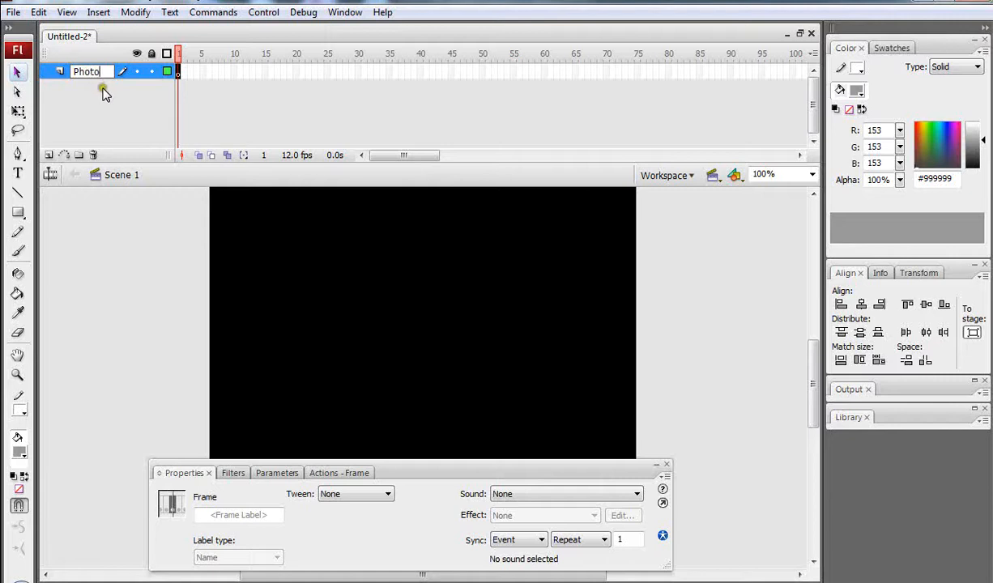
left_click(48, 156)
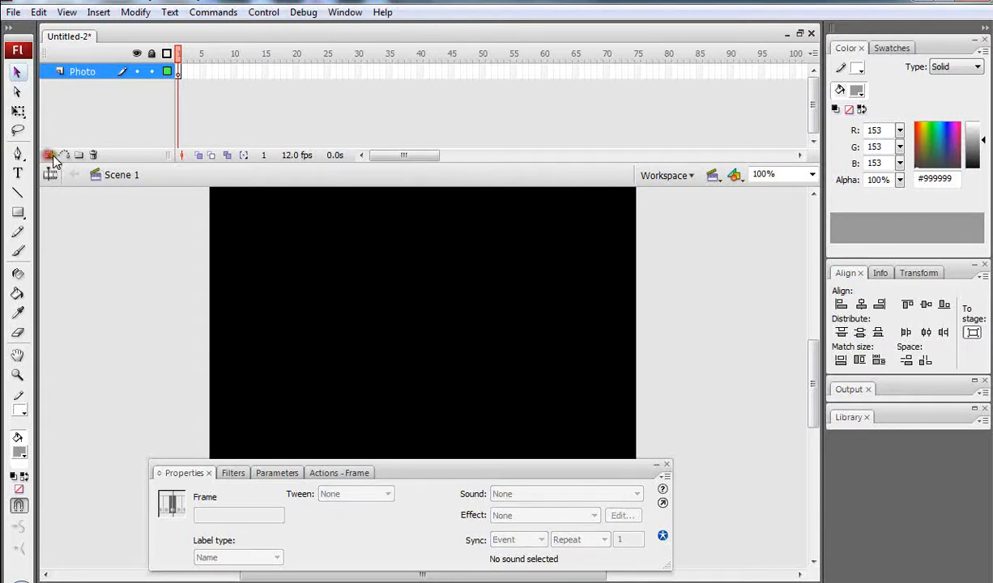
Add two layers above the Photo layer and name them Actions and Buttons.
left_click(49, 155)
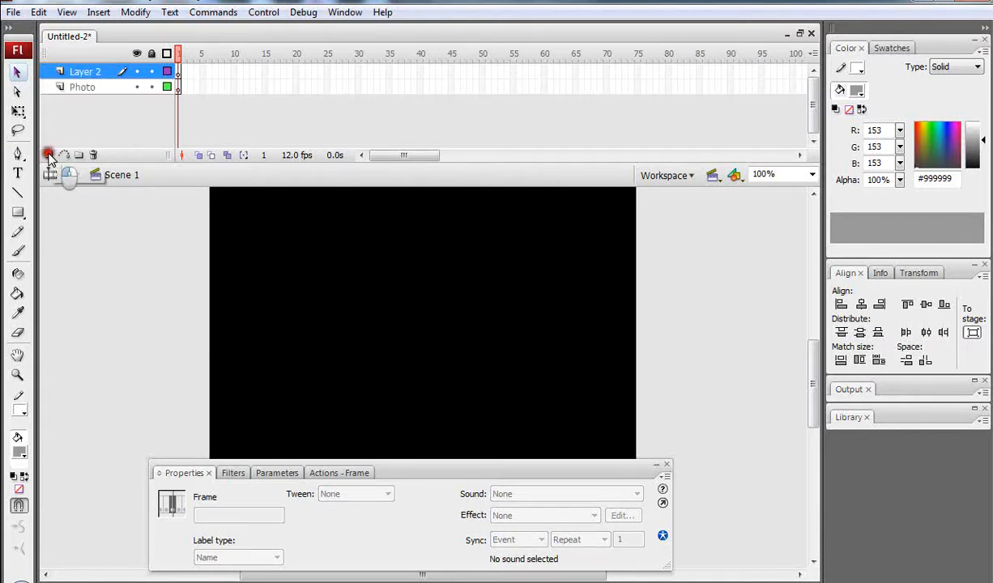
double_click(86, 72)
type("Actions")
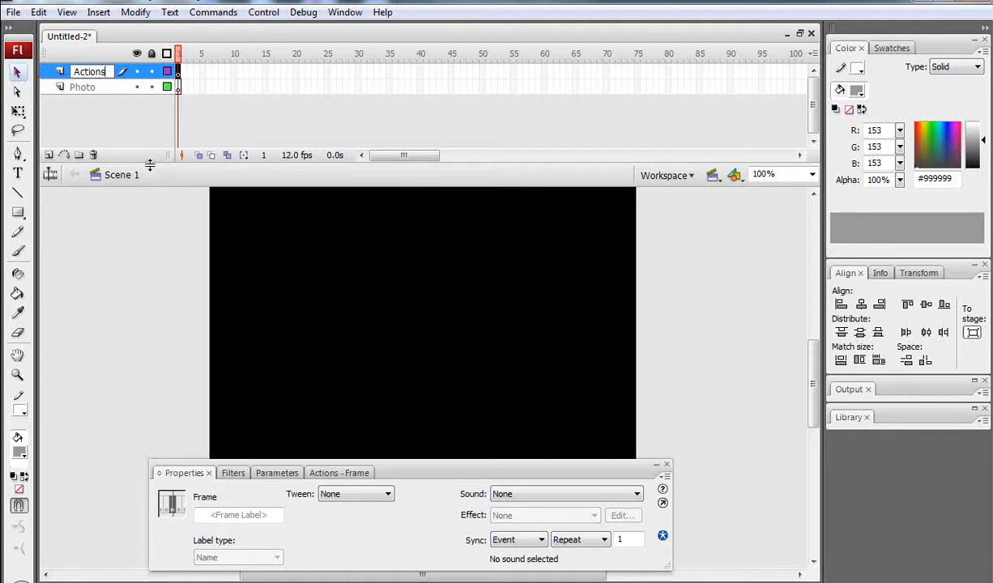
key("Return")
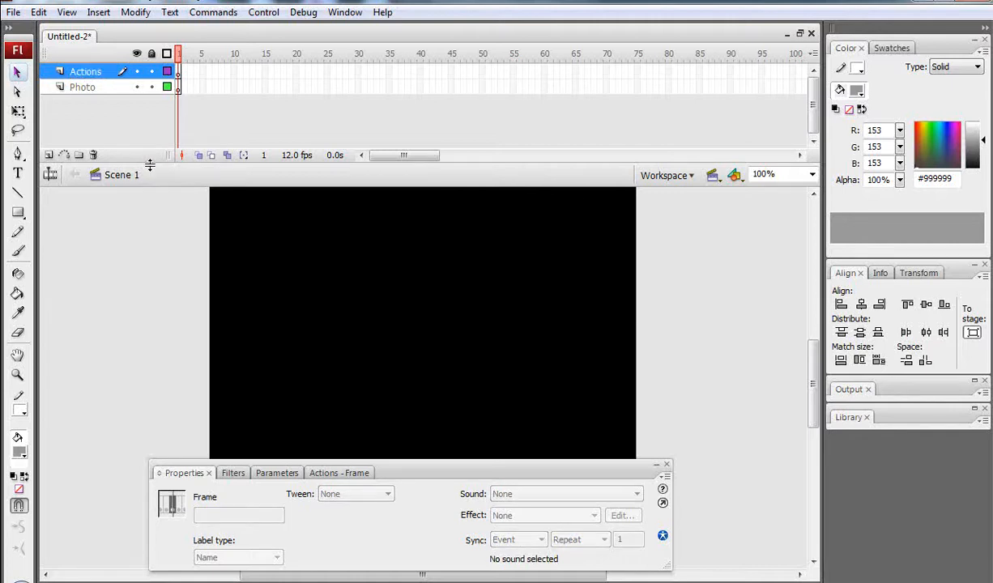
left_click(49, 154)
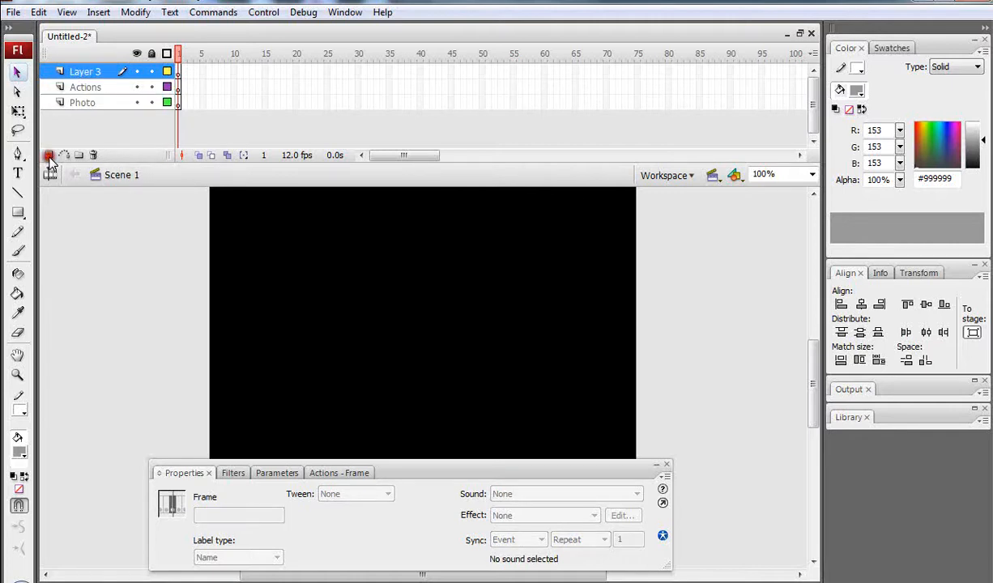
double_click(86, 71)
type("Buttons")
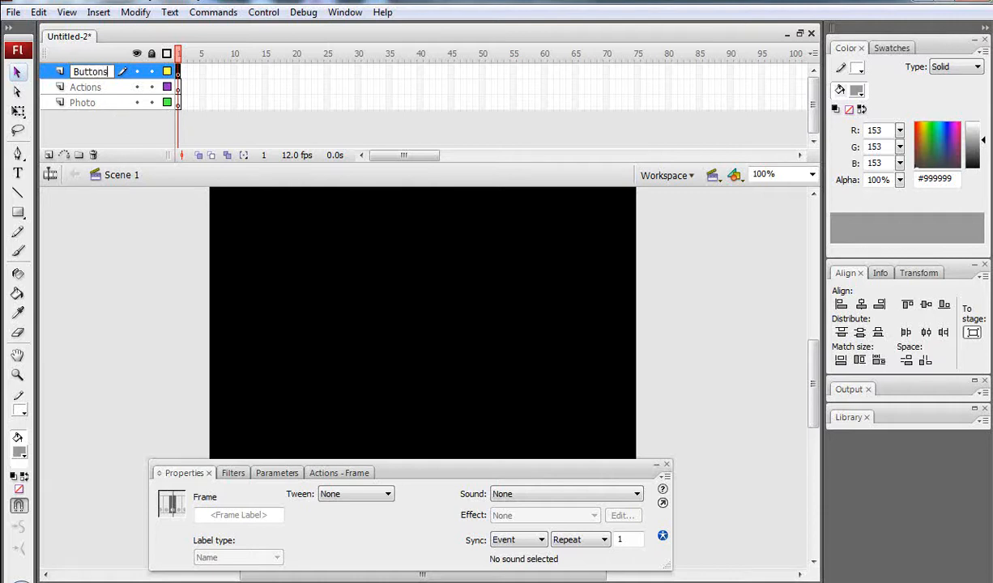
key("Return")
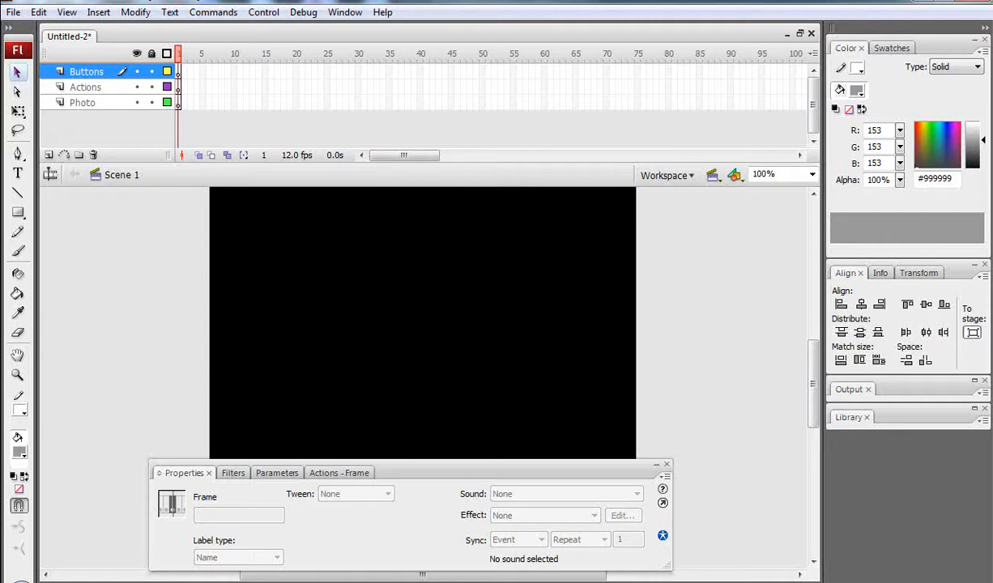
Expand the Library and import Jellyfish.jpg, Koala.jpg, Desert.jpg and Penguins.jpg into it from the Sample Pictures folder in Windows Explorer.
left_click(974, 415)
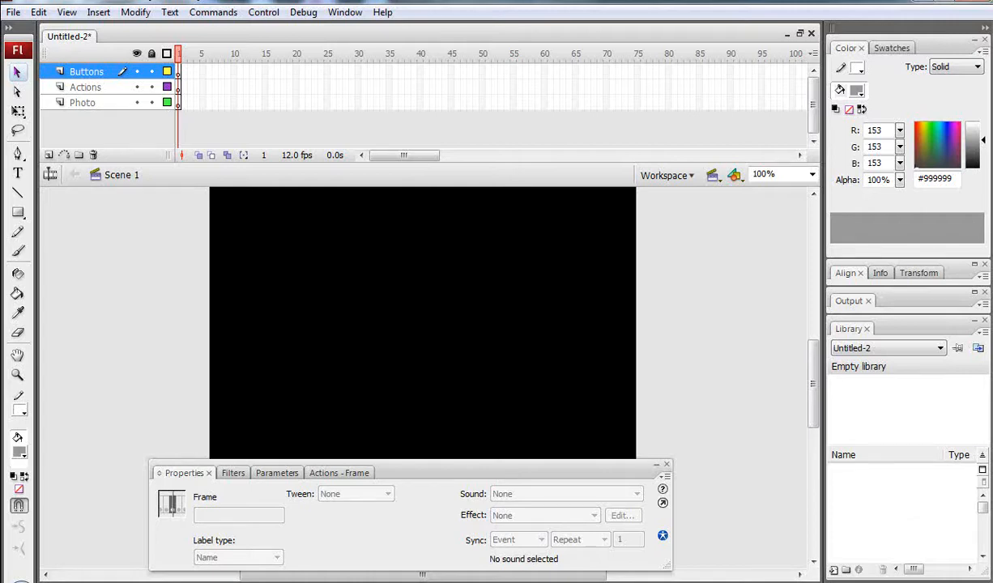
key("alt+Tab")
left_click_drag(721, 208, 358, 76)
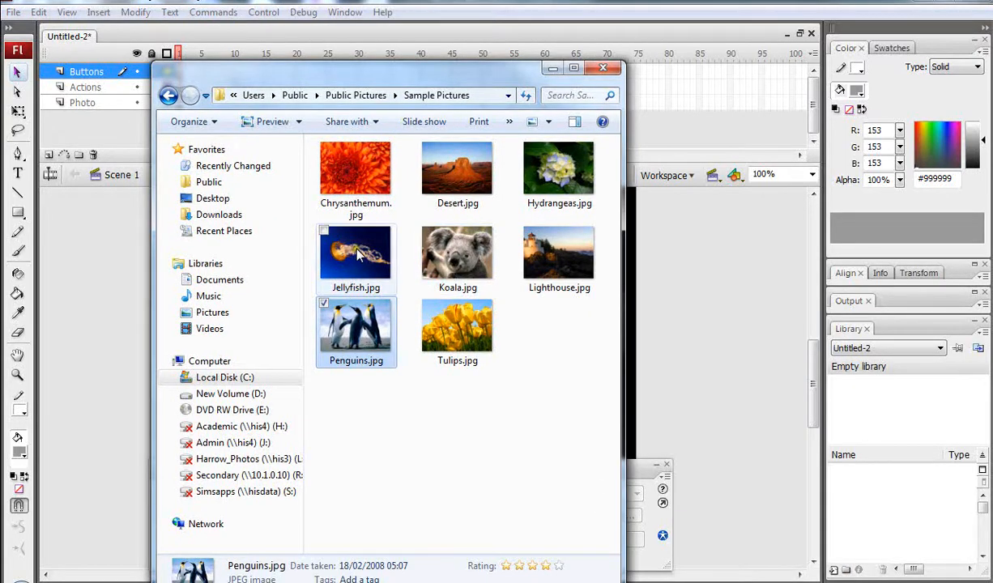
left_click_drag(358, 253, 888, 473)
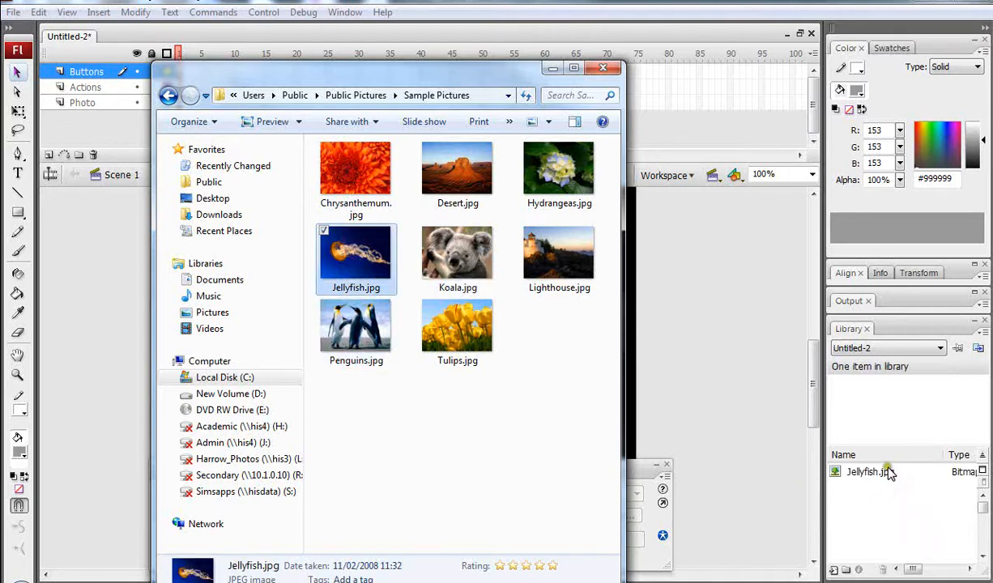
left_click_drag(455, 253, 662, 330)
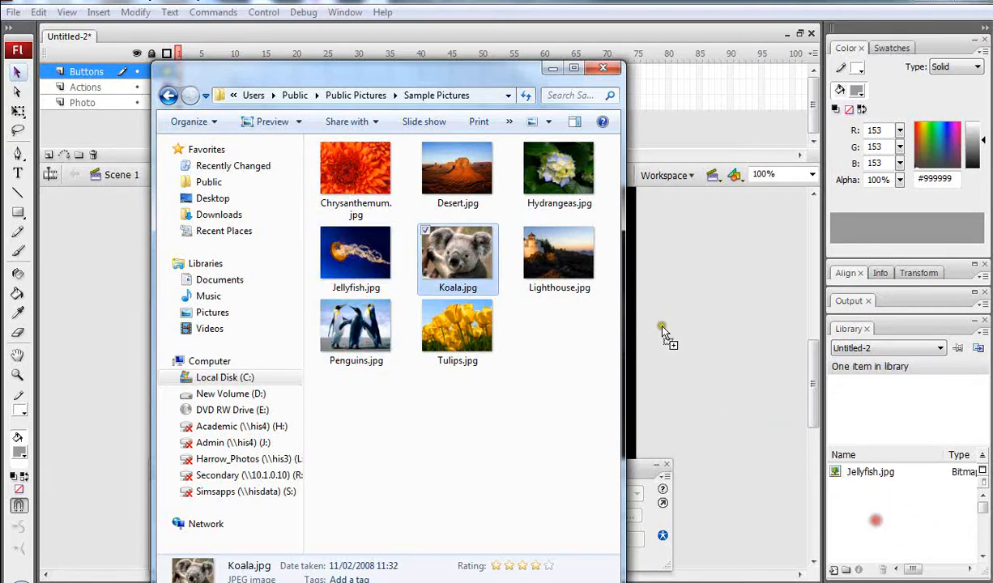
left_click_drag(456, 168, 750, 421)
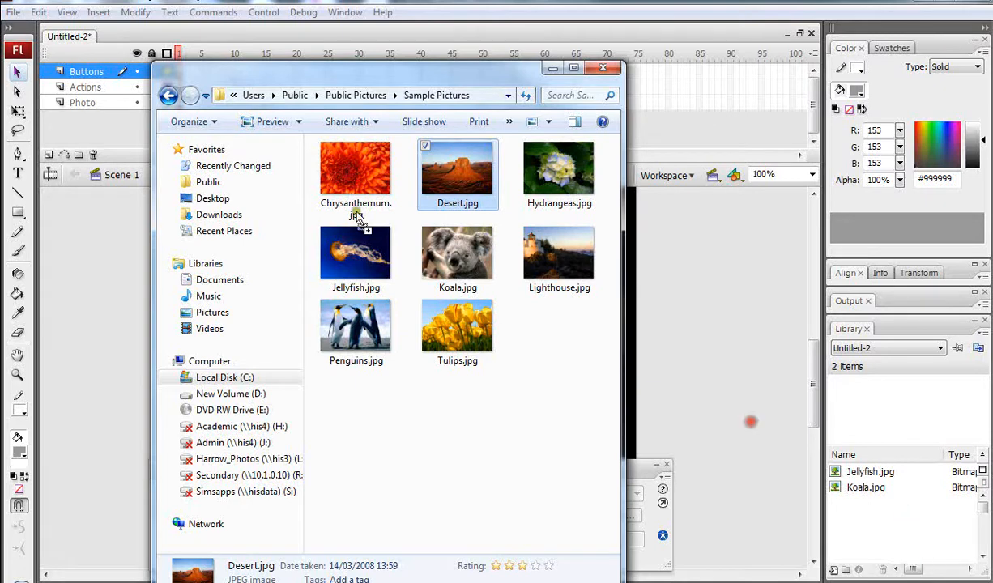
left_click_drag(357, 328, 859, 502)
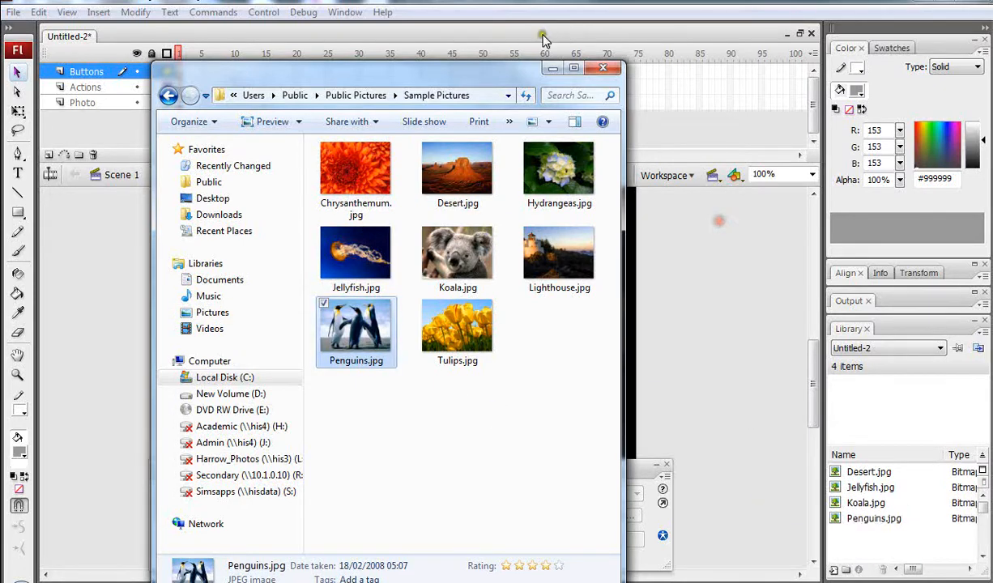
left_click_drag(495, 76, 990, 324)
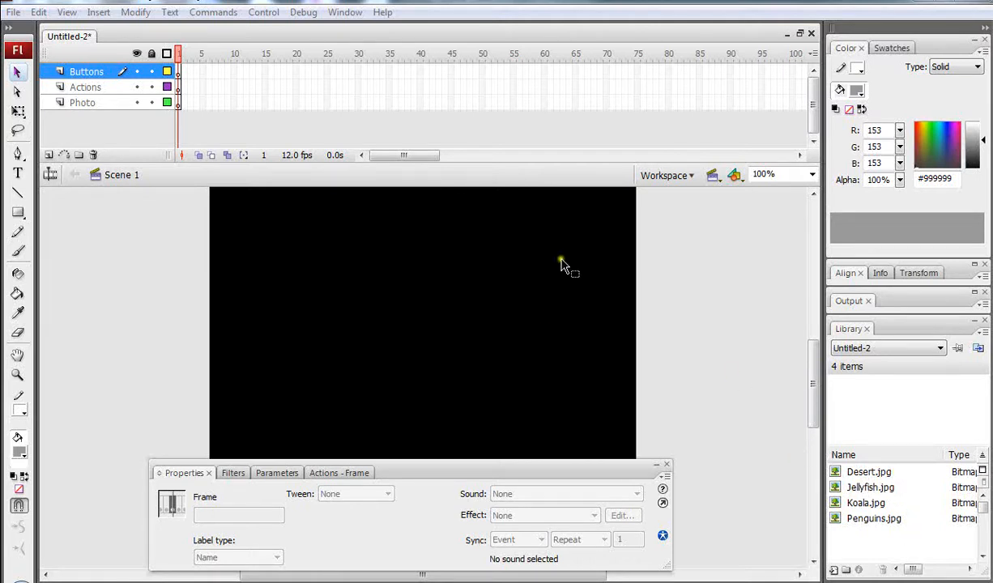
Place Desert.jpg from the library on frame 1 of the Photo layer and size it to 350 wide by 250 high.
left_click(178, 103)
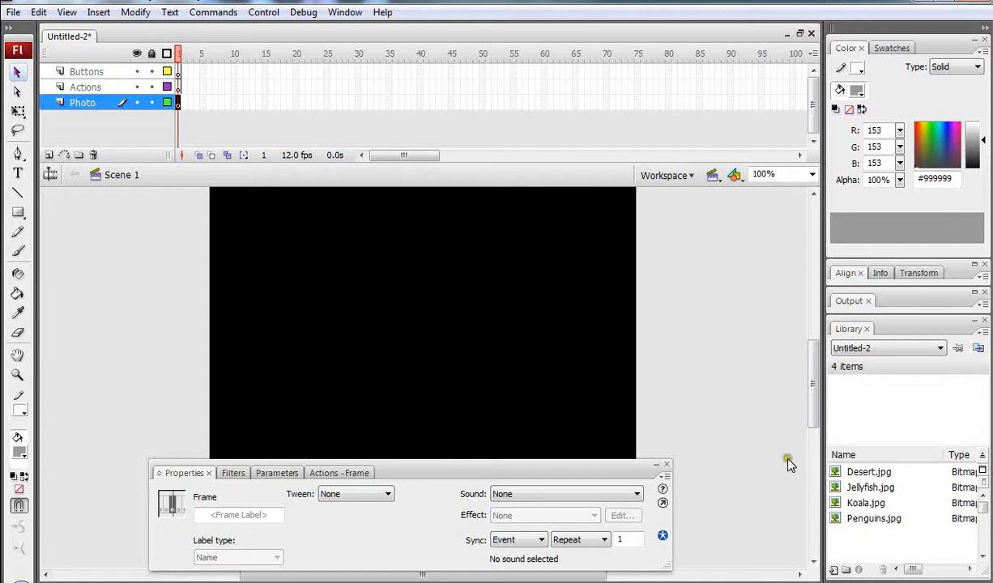
left_click_drag(852, 473, 427, 321)
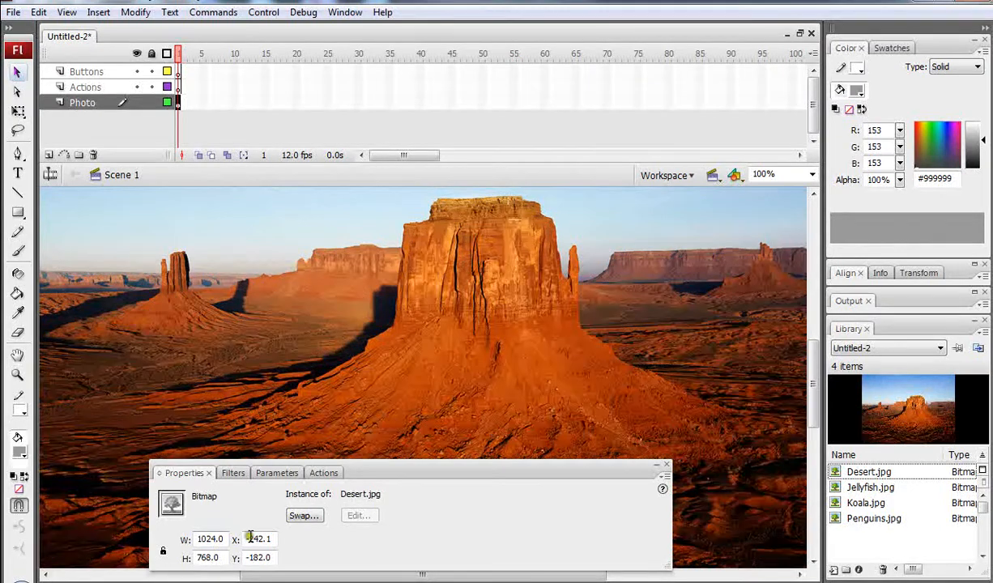
left_click_drag(221, 539, 199, 541)
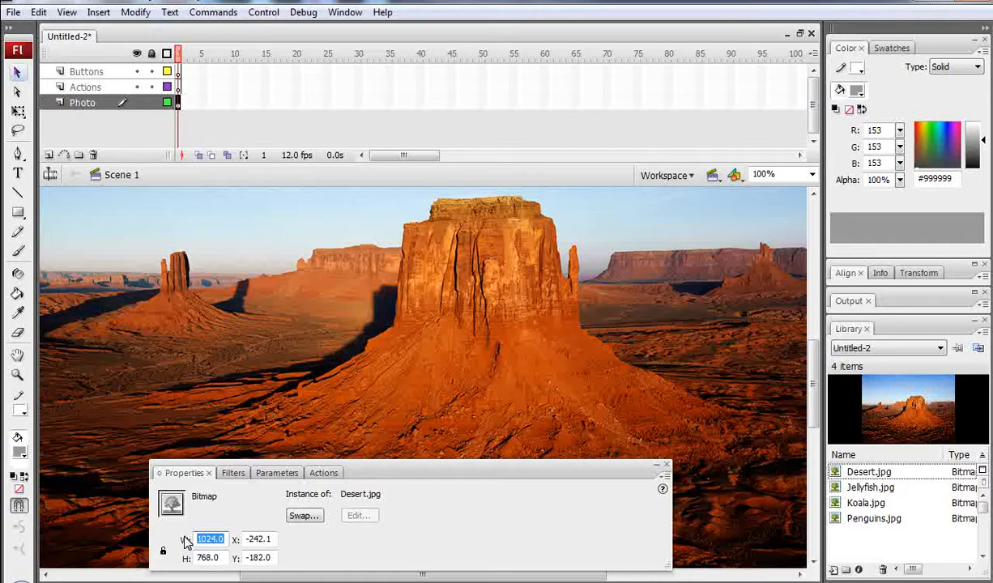
type("350")
key("Tab")
type("2")
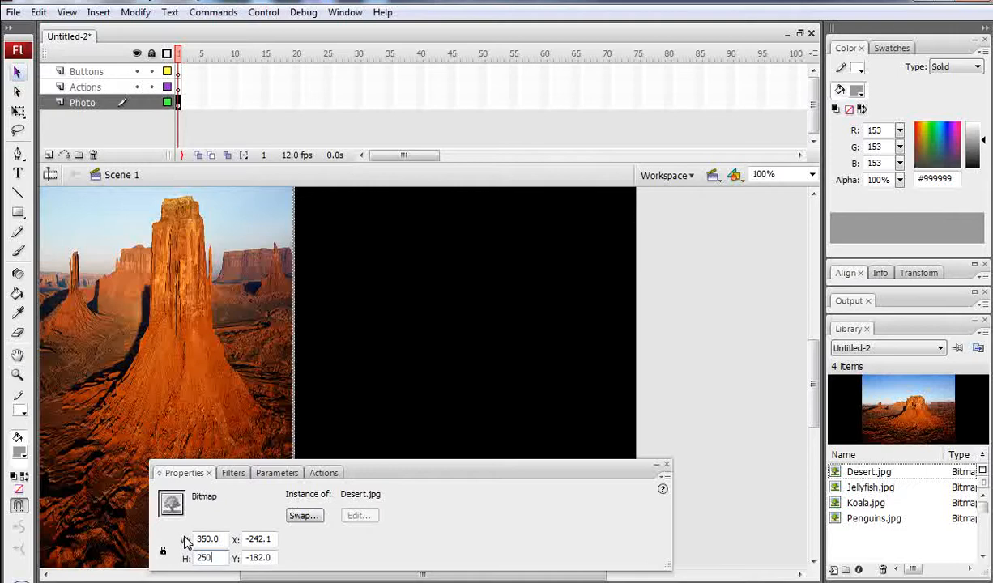
type("50")
key("Tab")
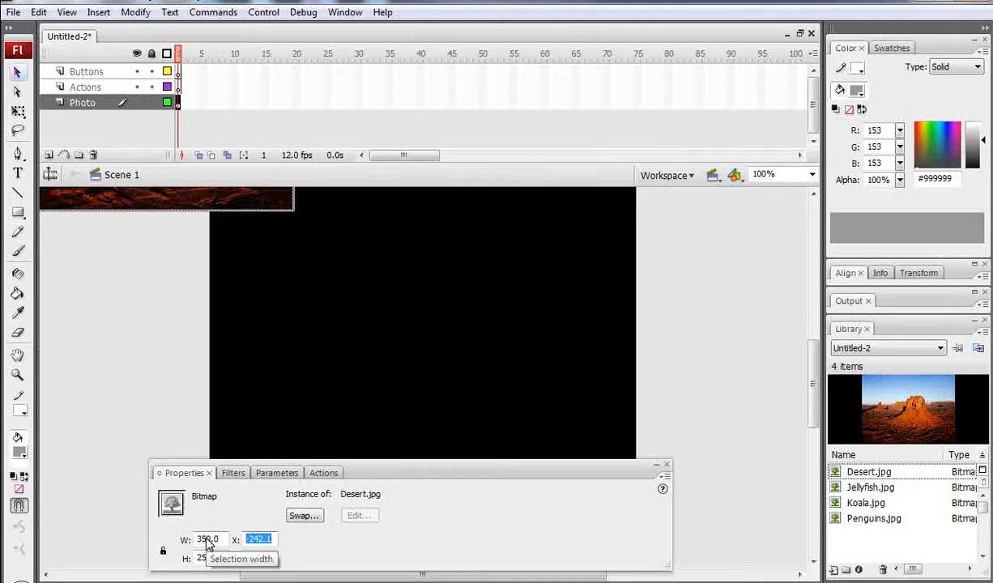
Position the Desert.jpg picture on the stage at X 100 and Y 50.
type("1")
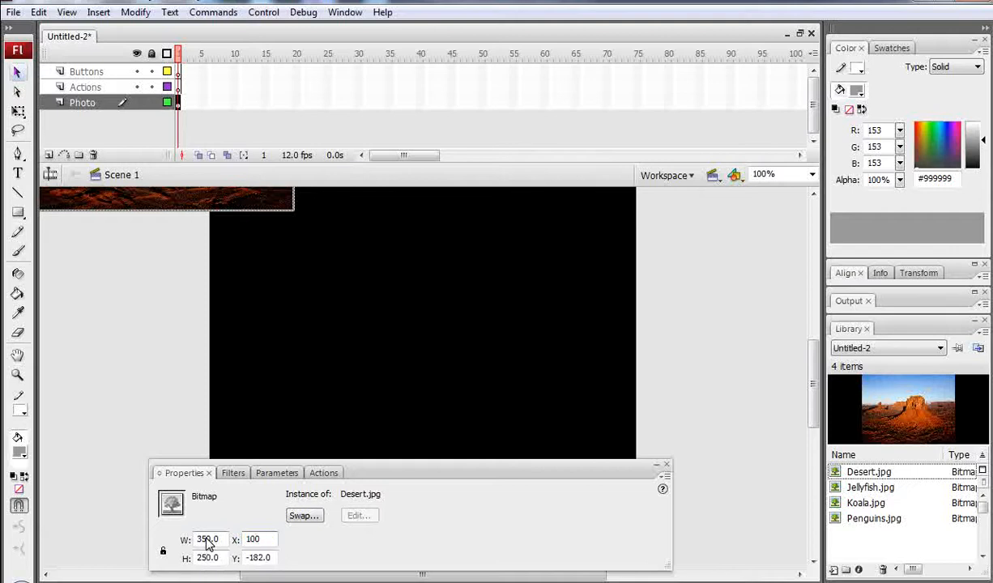
type("00")
key("Tab")
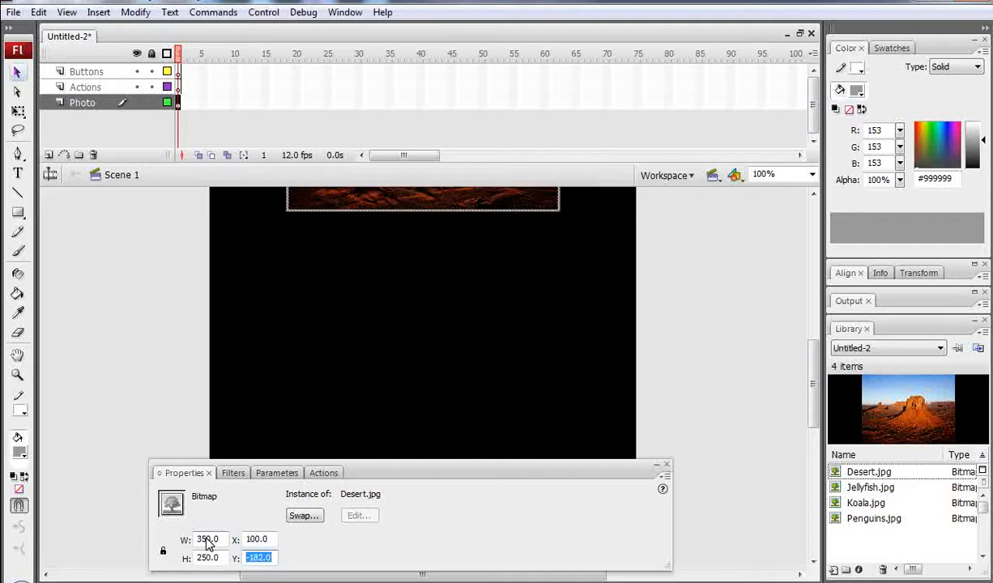
type("50")
key("Return")
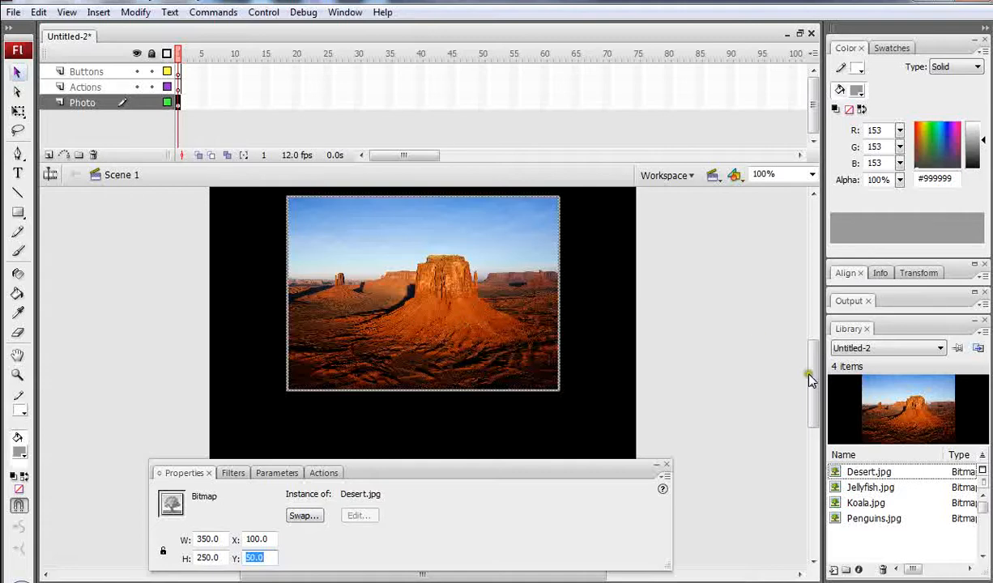
left_click_drag(810, 374, 808, 366)
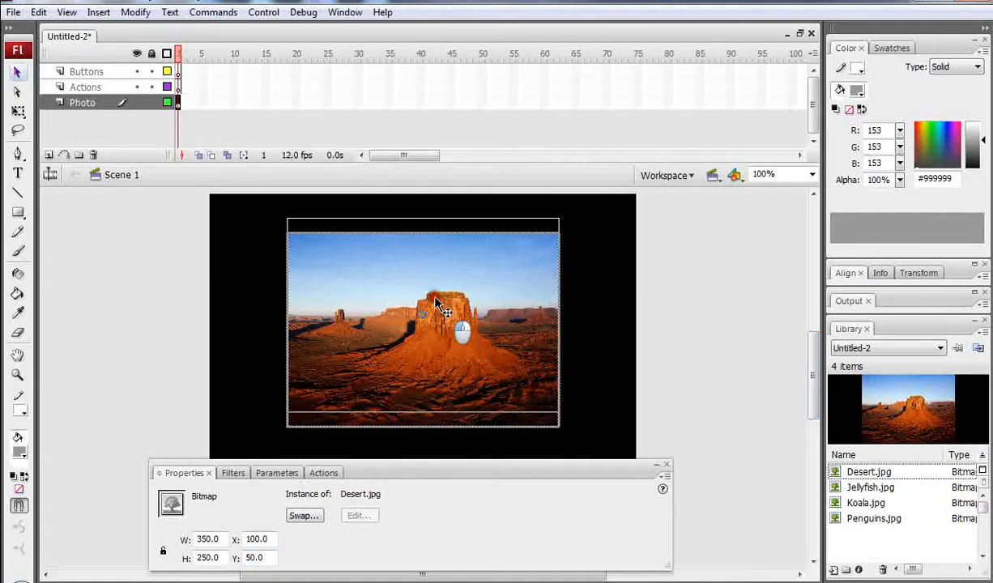
left_click_drag(452, 336, 433, 315)
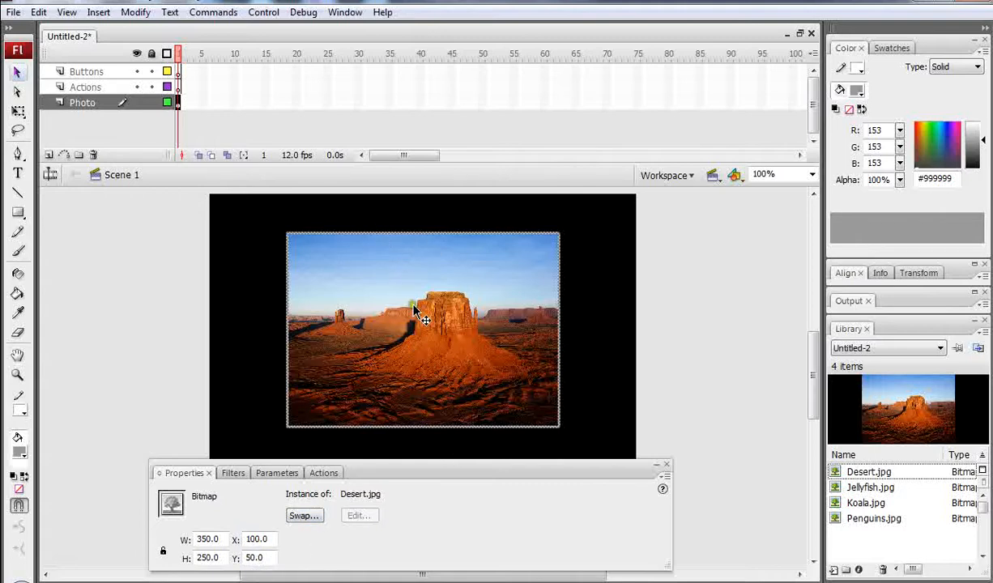
Insert a keyframe at frame 2 of the Photo layer and place Jellyfish.jpg from the library on it.
left_click(183, 106)
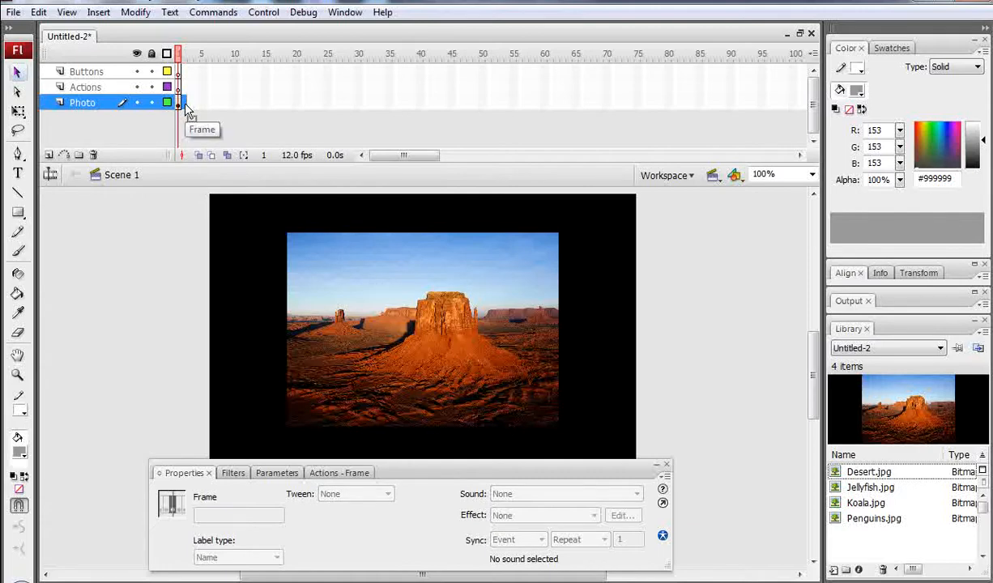
right_click(181, 106)
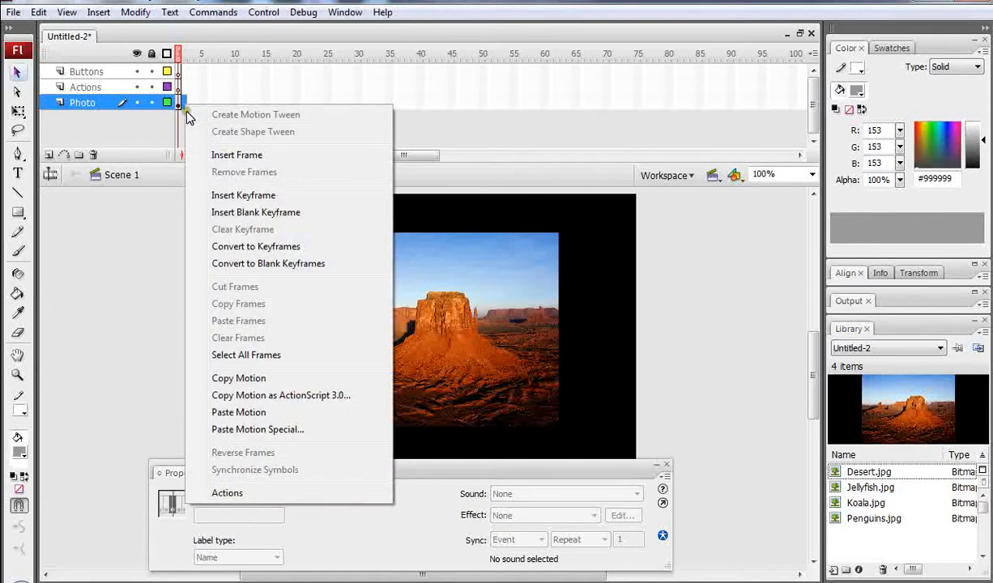
left_click(182, 108)
right_click(183, 107)
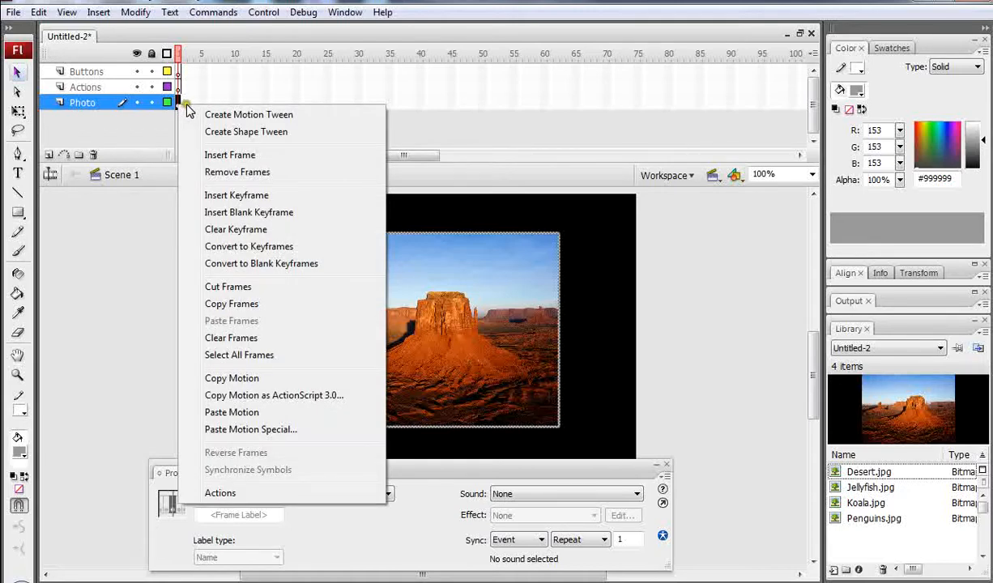
left_click(181, 105)
right_click(184, 104)
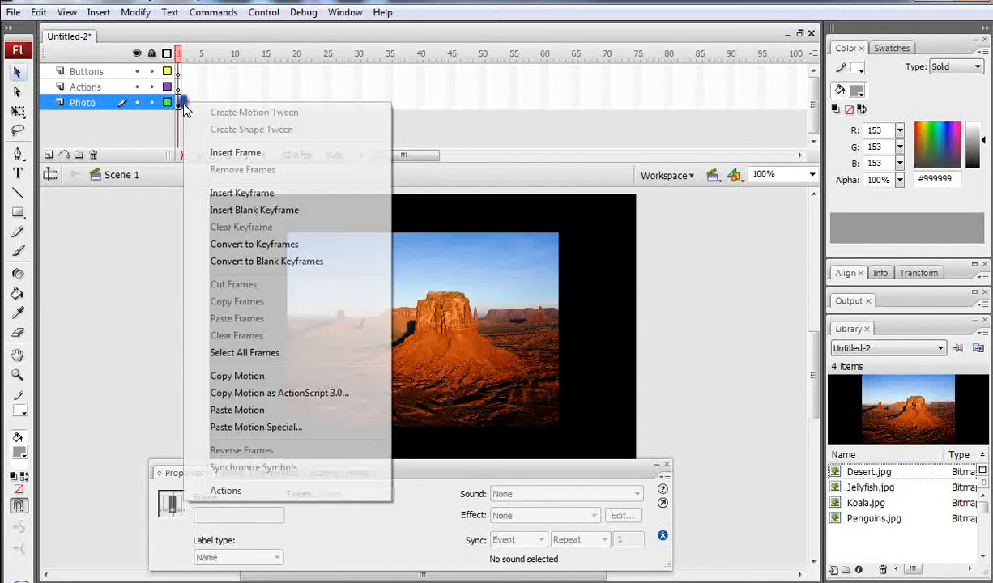
left_click(266, 194)
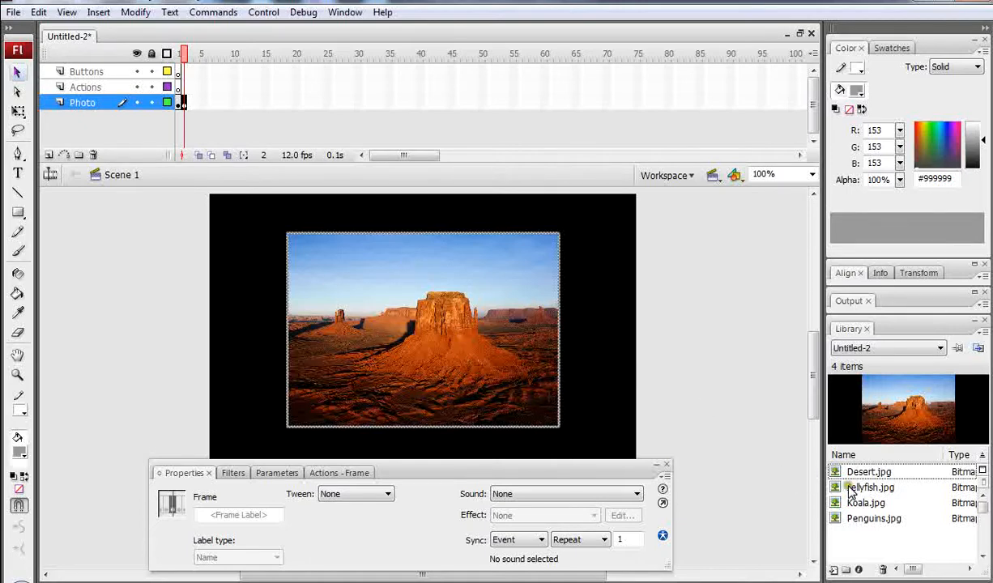
left_click_drag(867, 492, 421, 339)
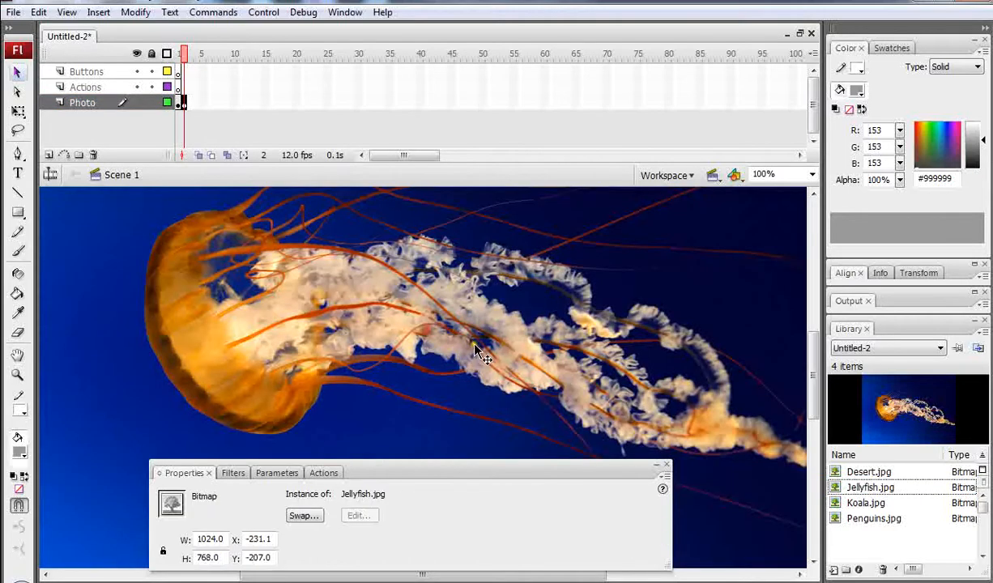
Size the jellyfish picture to 350 wide by 250 high and position it at X 100, Y 50.
left_click(207, 538)
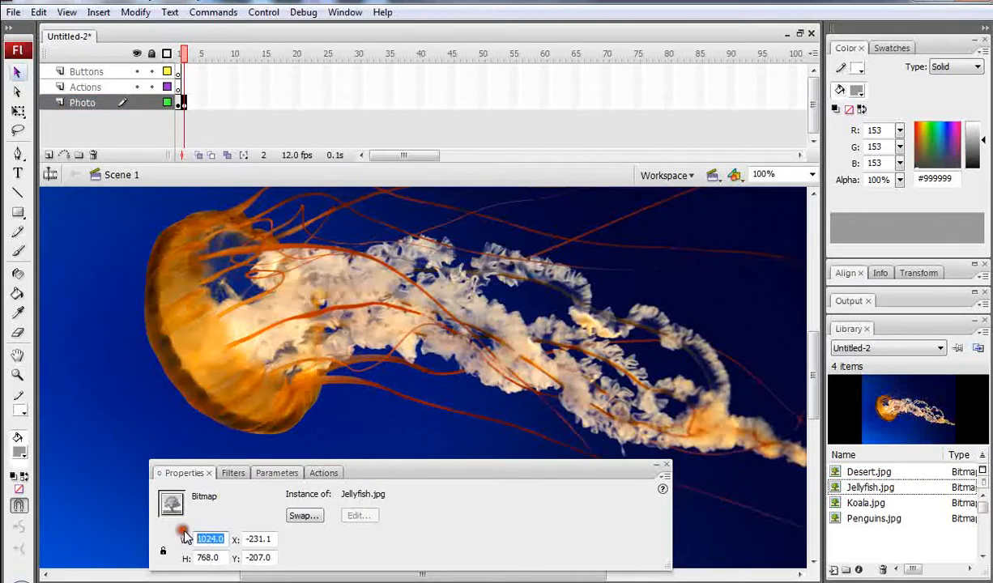
type("350")
key("Tab")
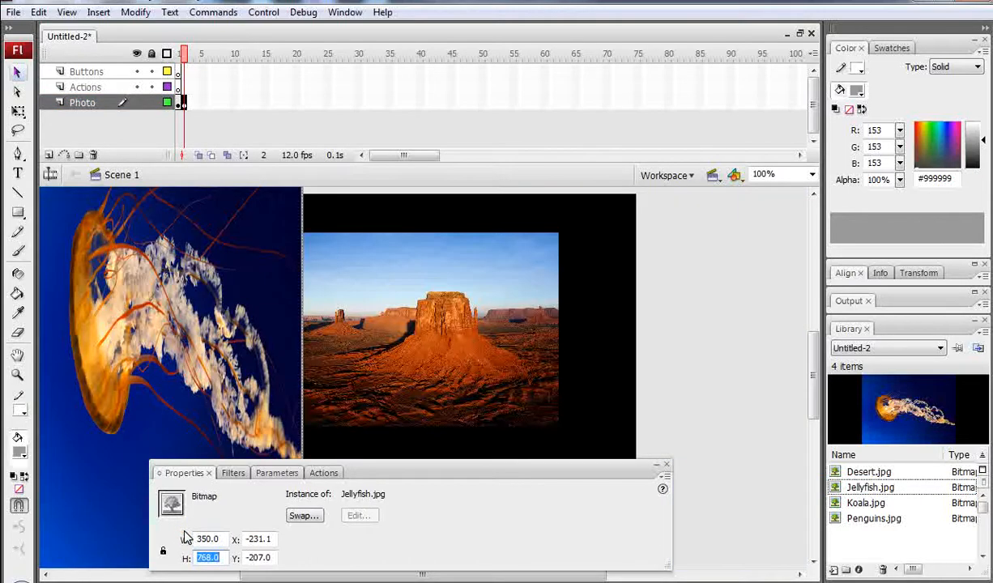
type("250")
key("Tab")
type("1")
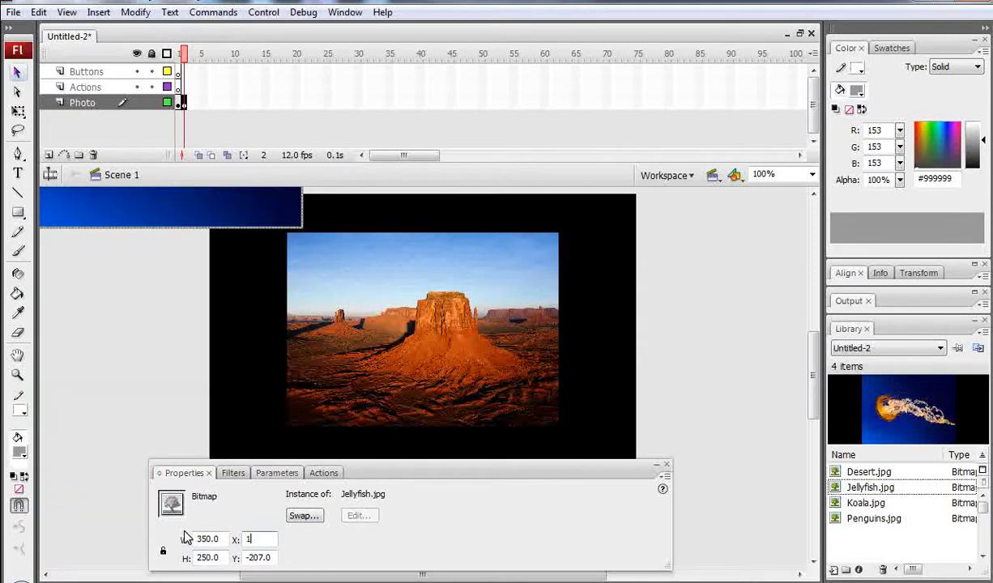
type("00")
key("Tab")
type("50")
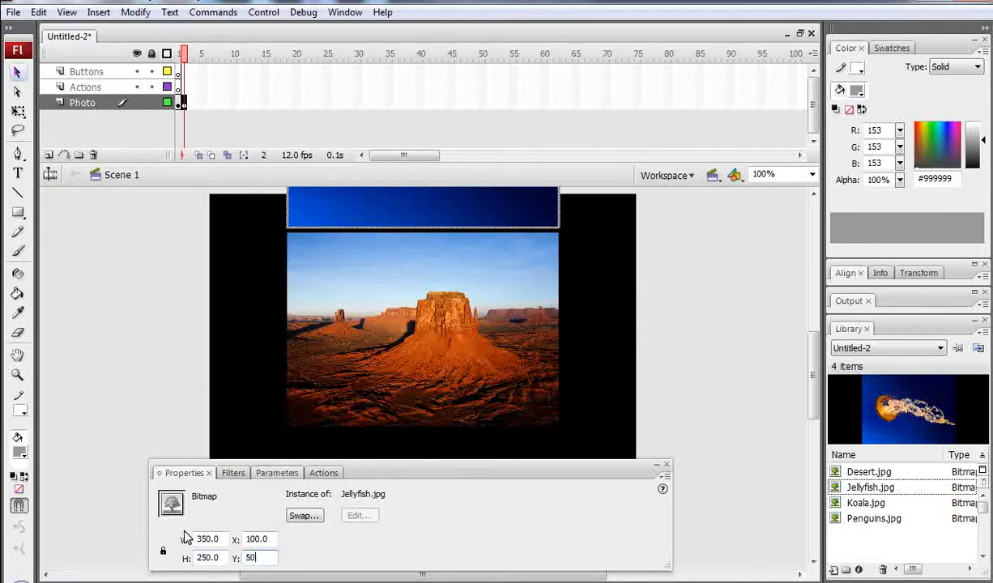
key("Return")
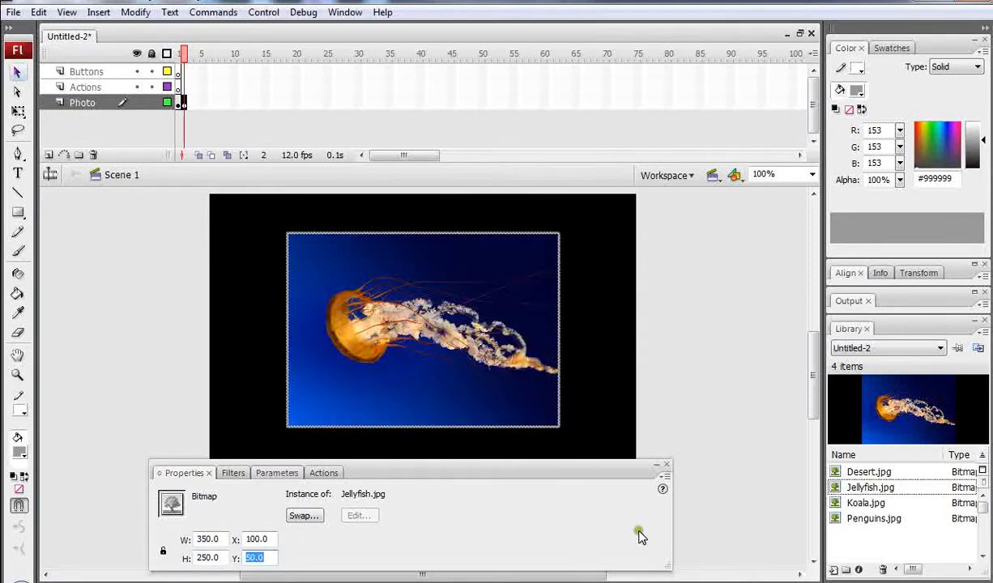
Insert a keyframe at frame 3 of the Photo layer and place Koala.jpg from the library on it.
right_click(186, 105)
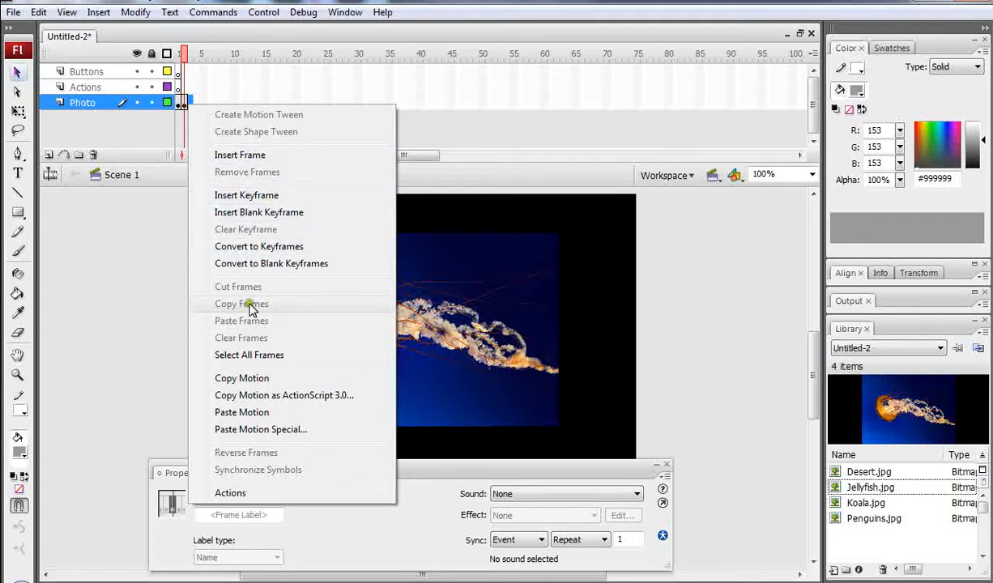
left_click(277, 200)
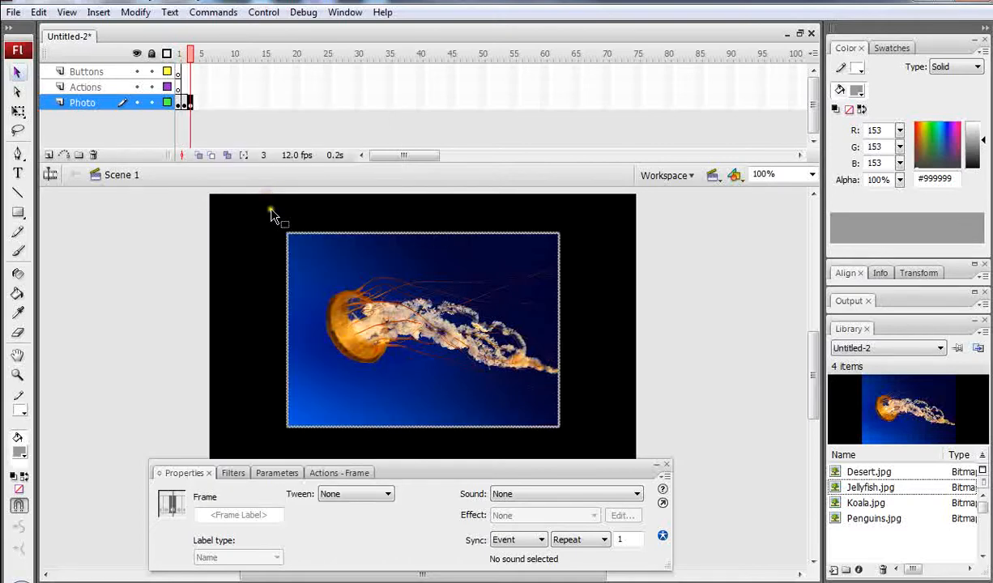
left_click(864, 503)
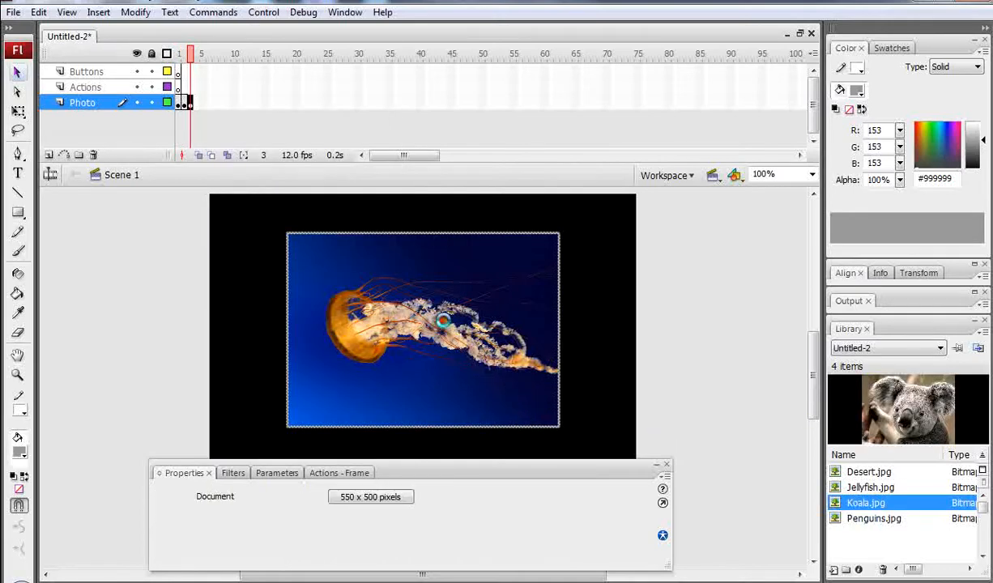
left_click_drag(865, 503, 430, 371)
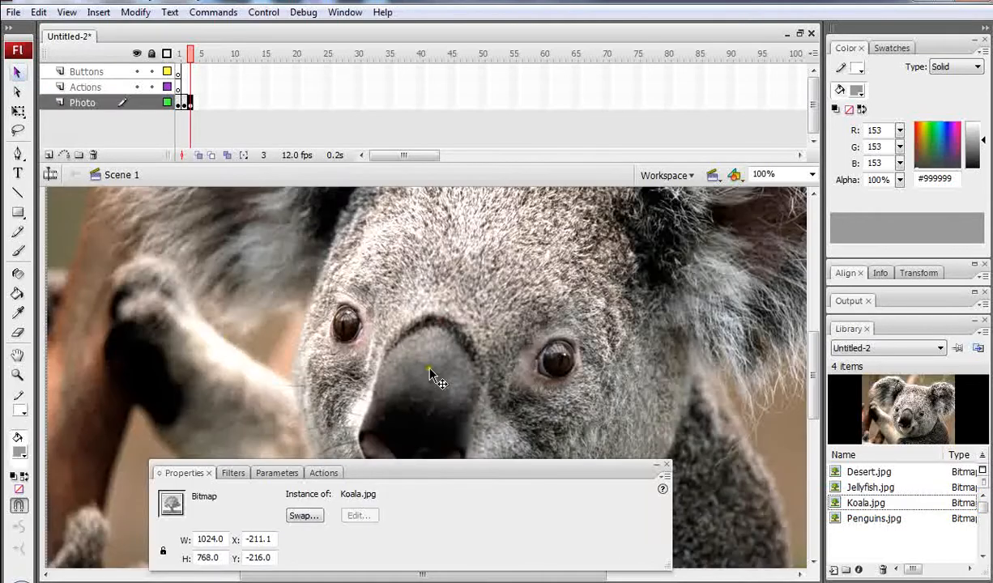
Size the koala picture to 350 wide by 250 high and position it at X 100, Y 50.
left_click(212, 539)
type("35")
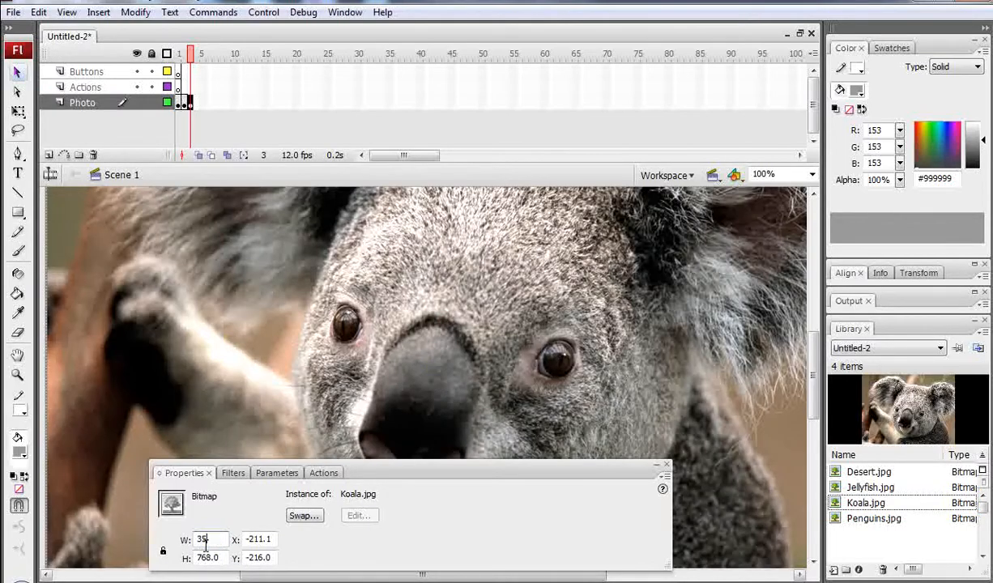
type("0")
key("Tab")
type("25")
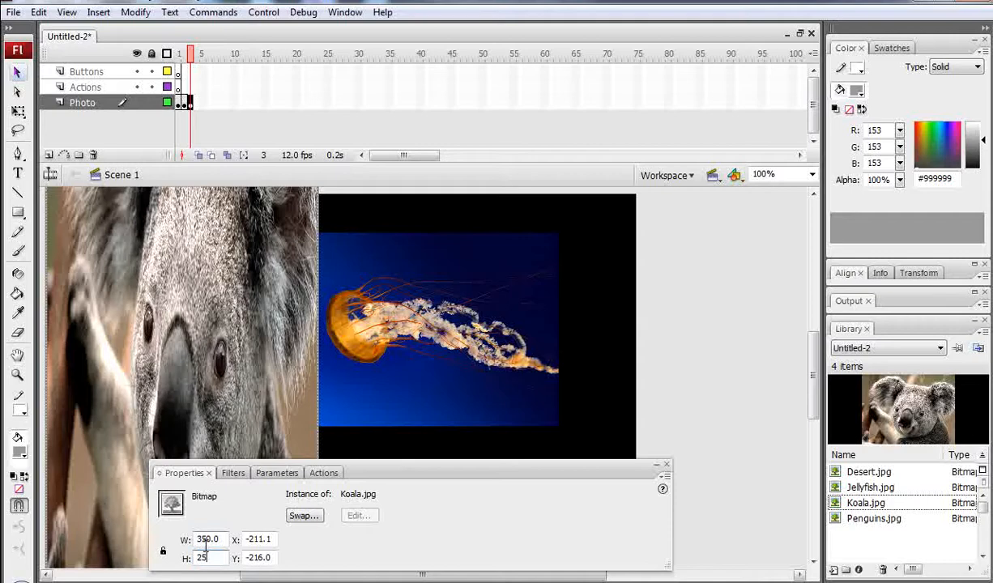
type("0")
key("Tab")
type("10")
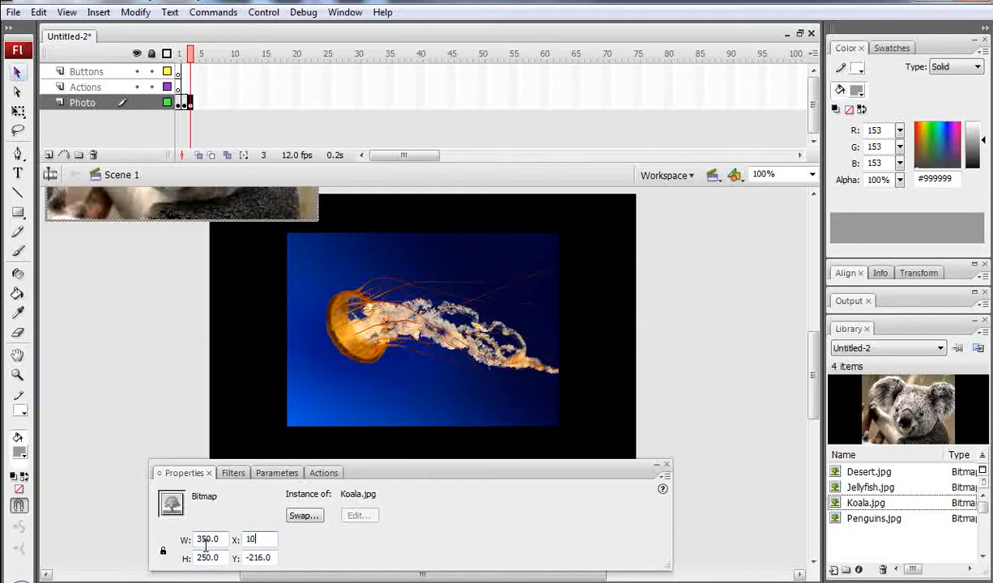
type("0")
key("Tab")
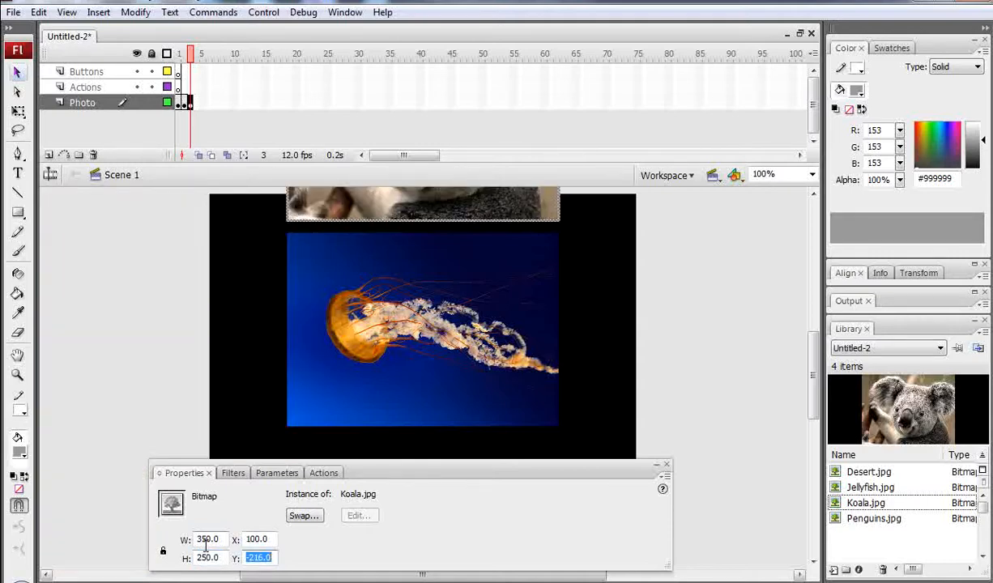
type("50")
key("Return")
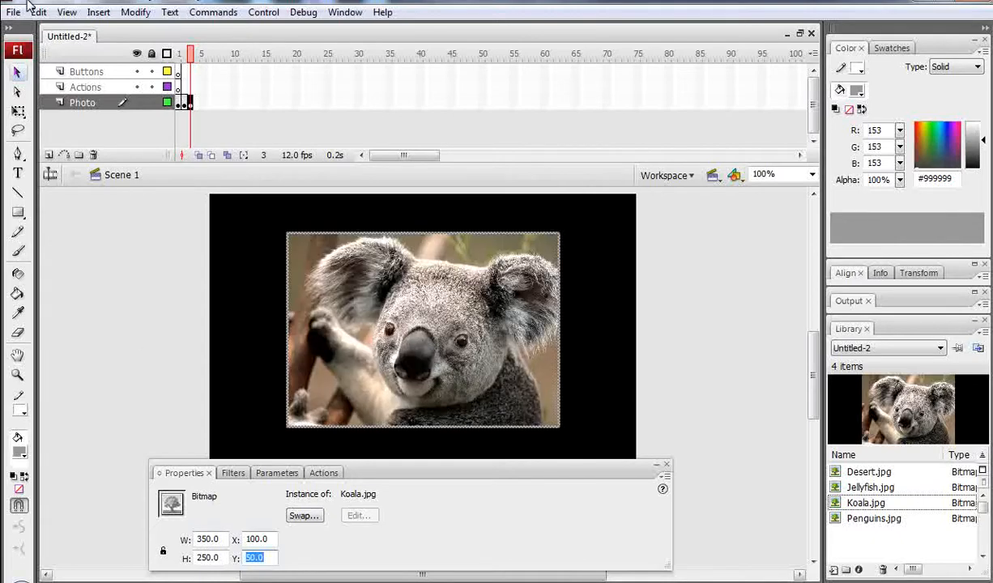
Insert a keyframe at frame 4 of the Photo layer and place Penguins.jpg from the library on it.
left_click(194, 106)
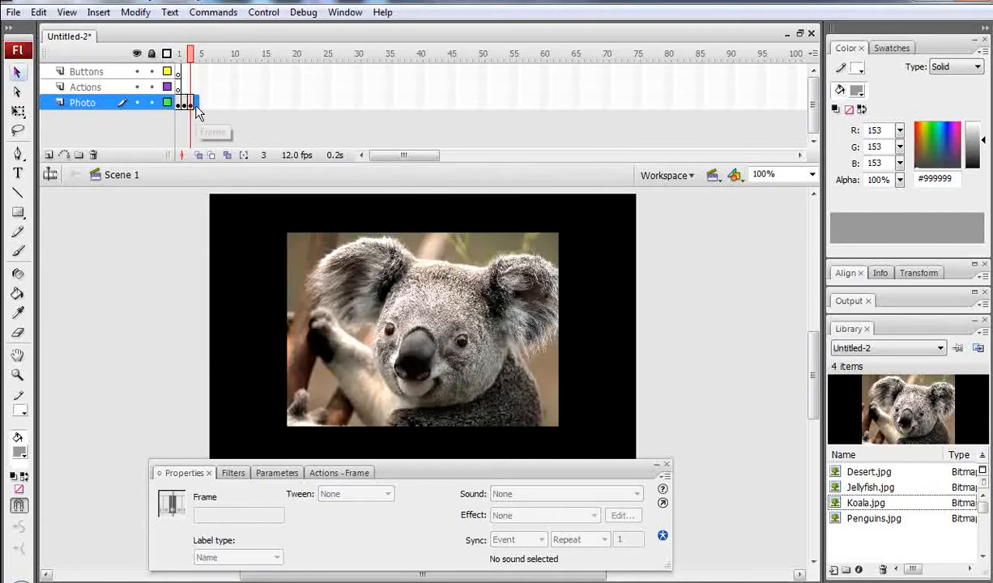
right_click(196, 106)
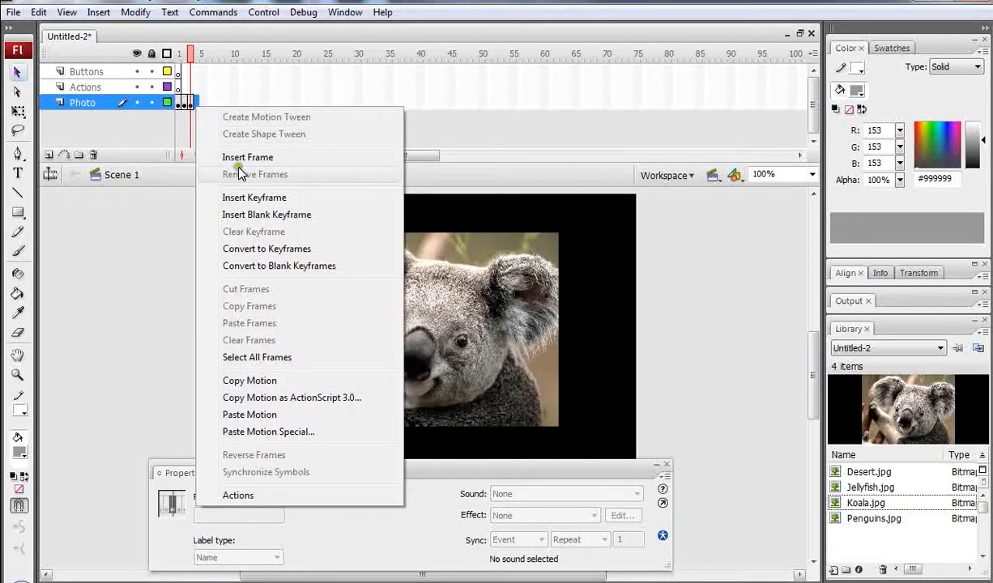
left_click(243, 198)
key("F6")
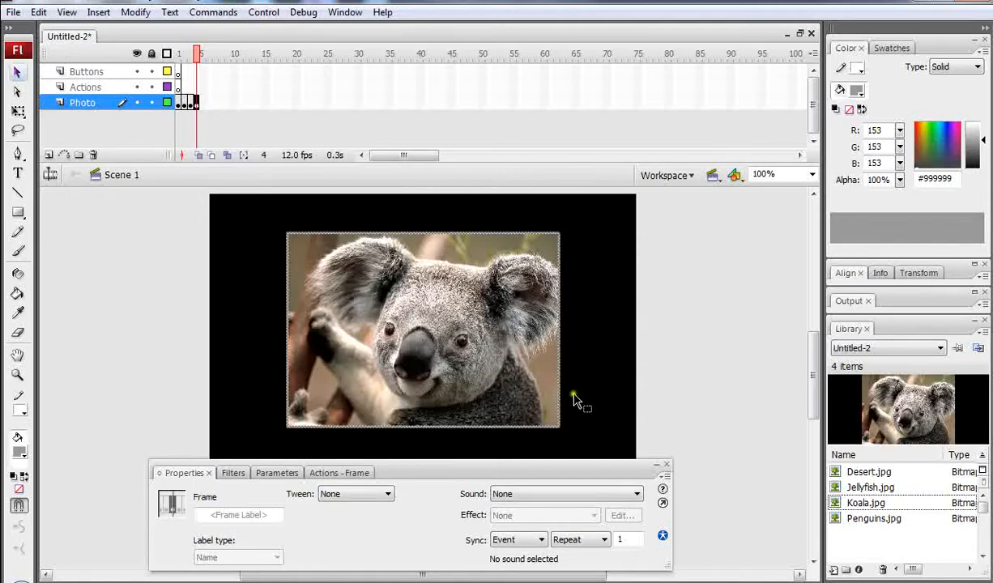
left_click_drag(889, 526, 427, 306)
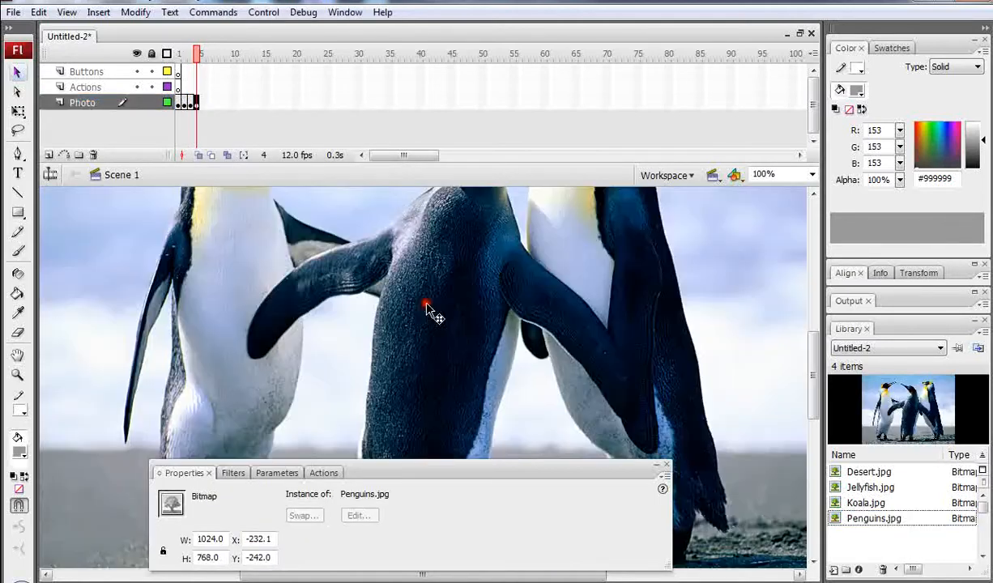
Size the penguins picture to 350 wide by 250 high and position it at X 100, Y 50.
left_click(202, 539)
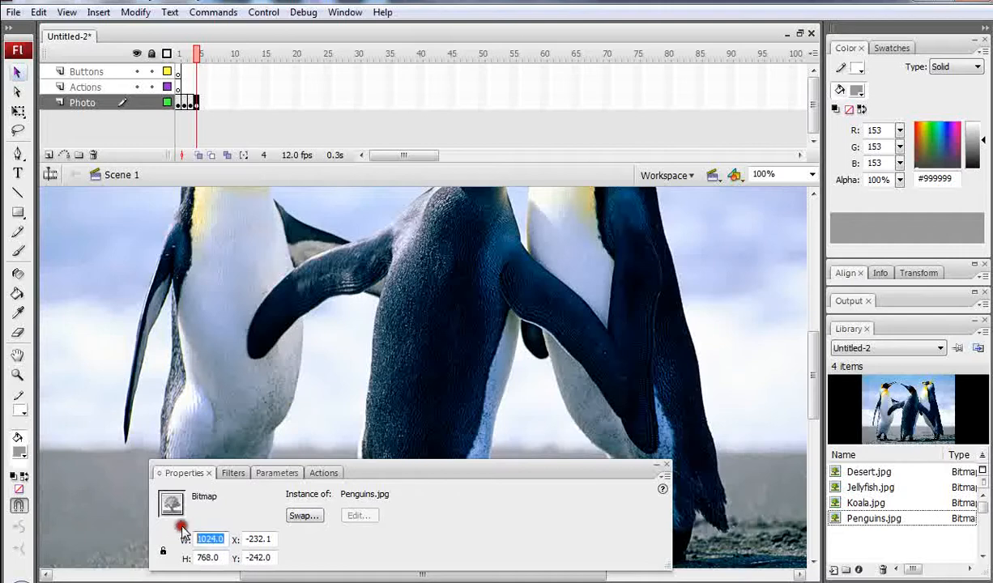
type("350")
key("Tab")
type("2")
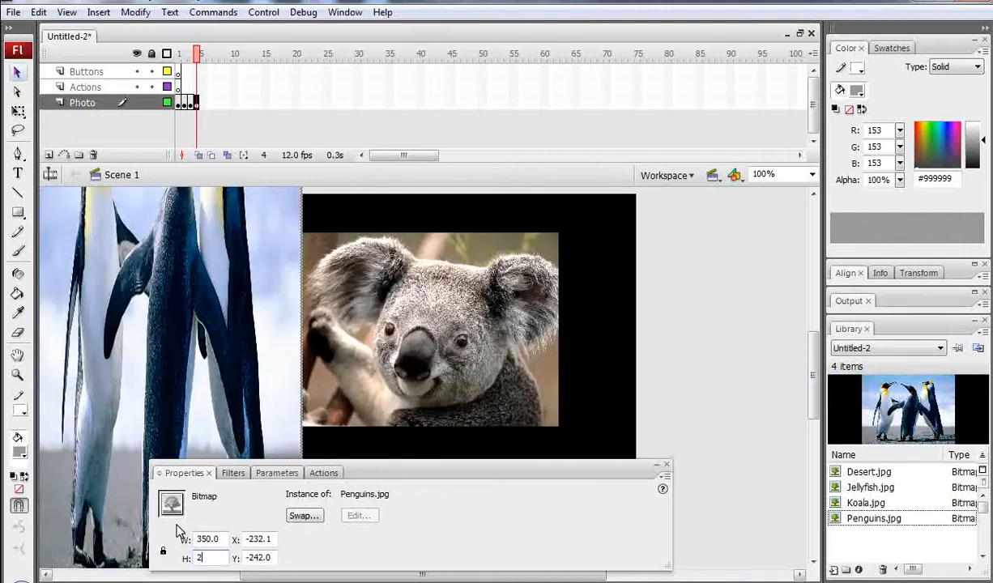
type("50")
key("Tab")
type("10")
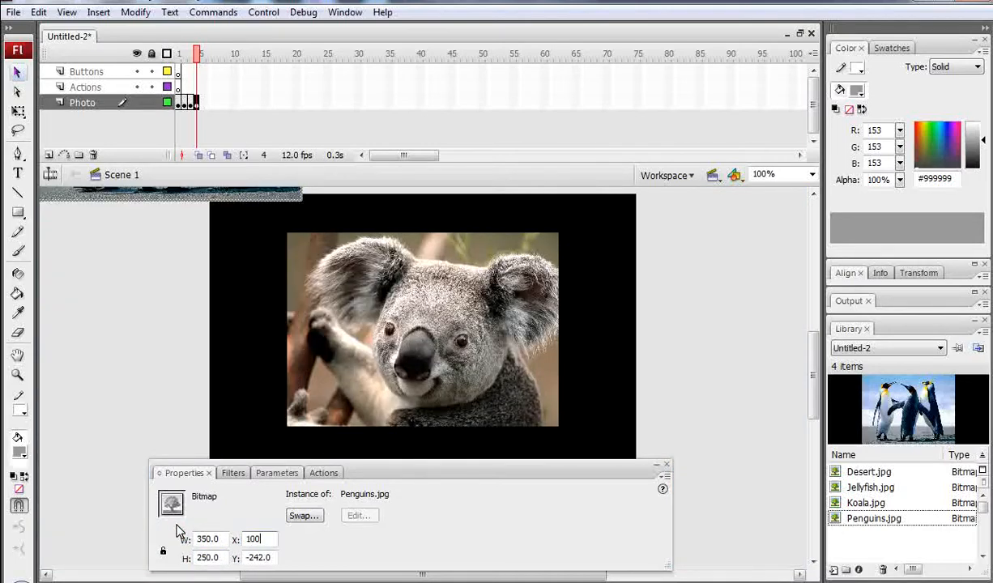
type("0")
key("Tab")
type("50")
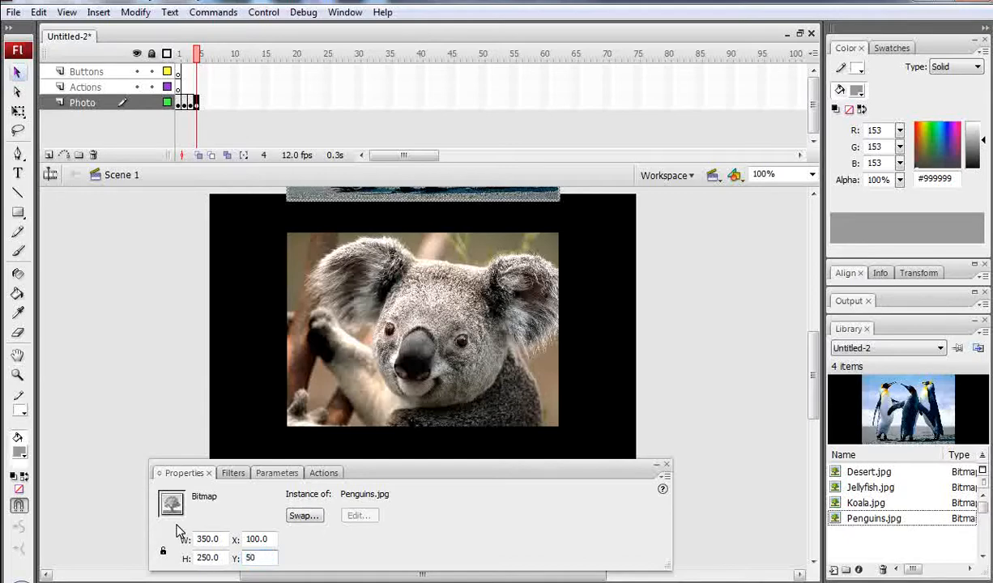
key("Return")
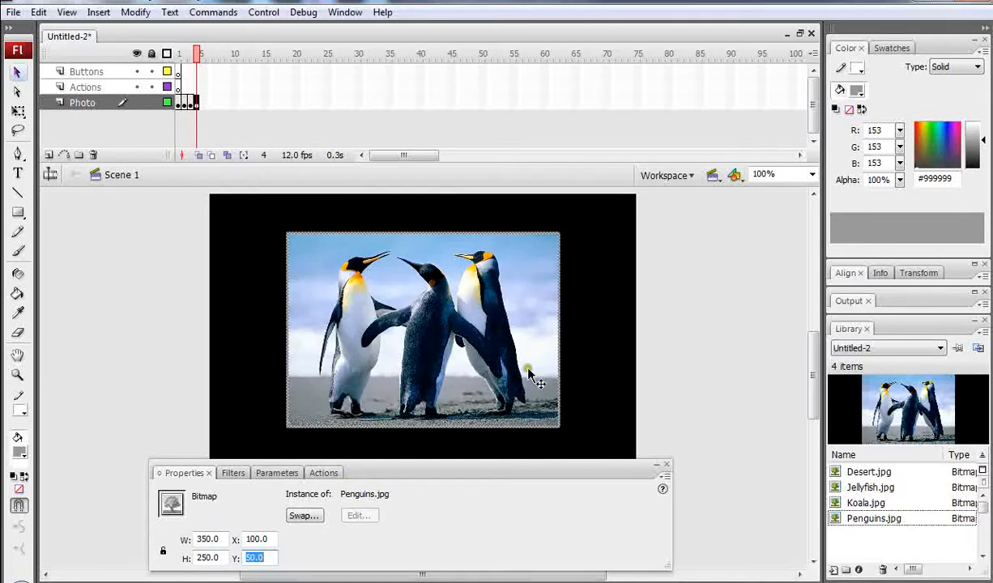
Scrub the playhead from frame 4 back to frame 1 to review the pictures on the Photo layer.
left_click(198, 52)
left_click_drag(198, 52, 168, 54)
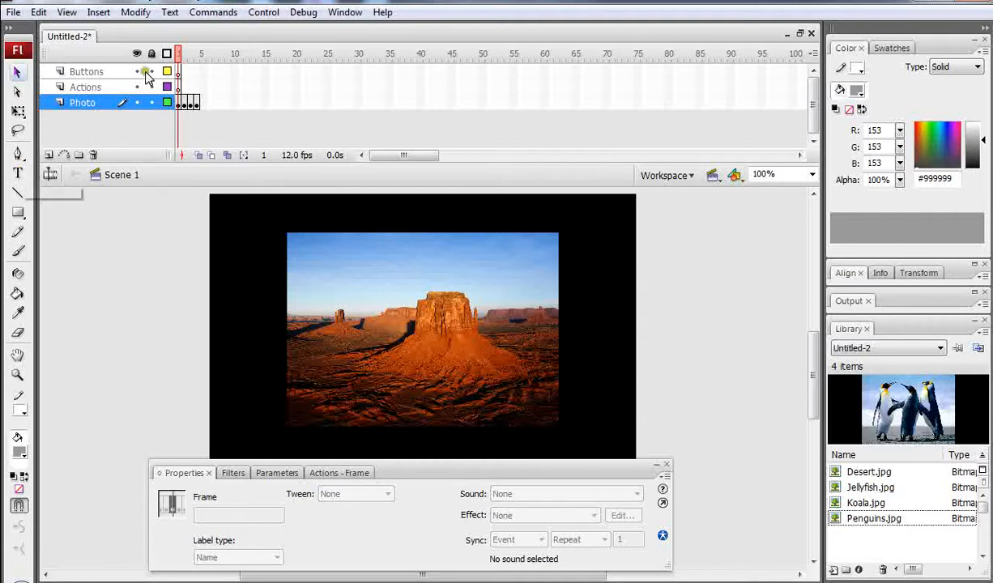
Add static Webdings text "3" at size 150 on frame 1 of the Buttons layer, at about X 33, Y 78.
left_click(178, 73)
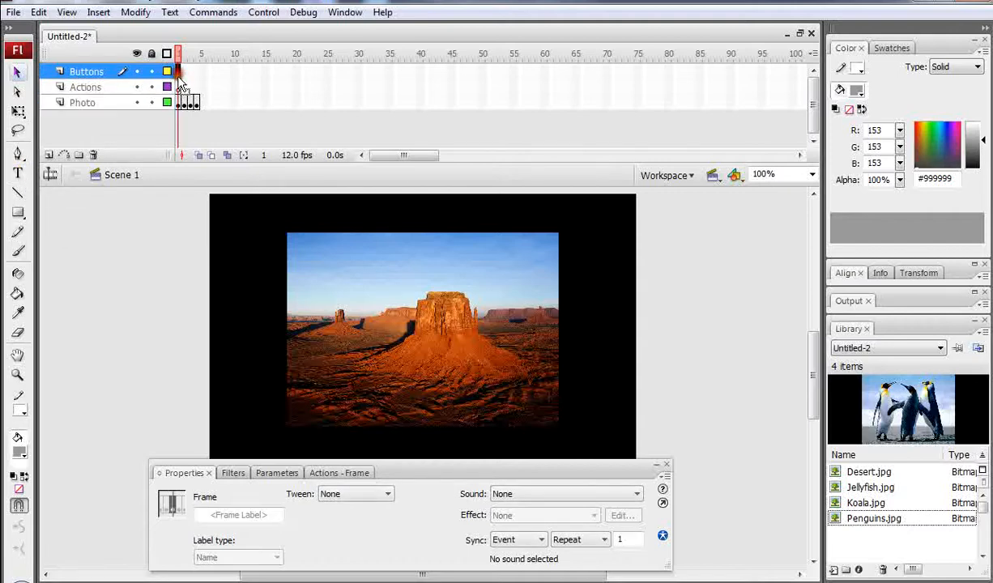
left_click(20, 173)
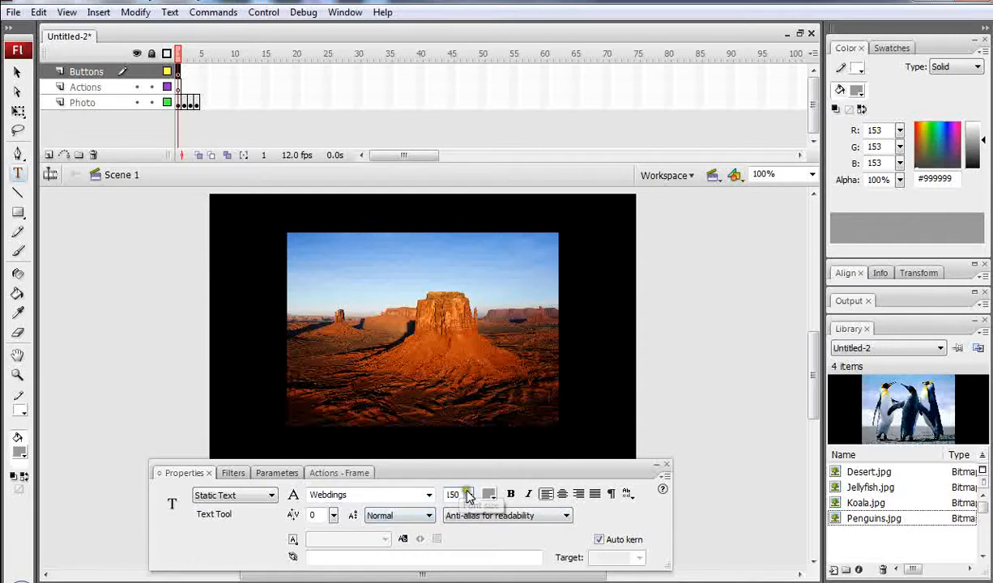
left_click(492, 494)
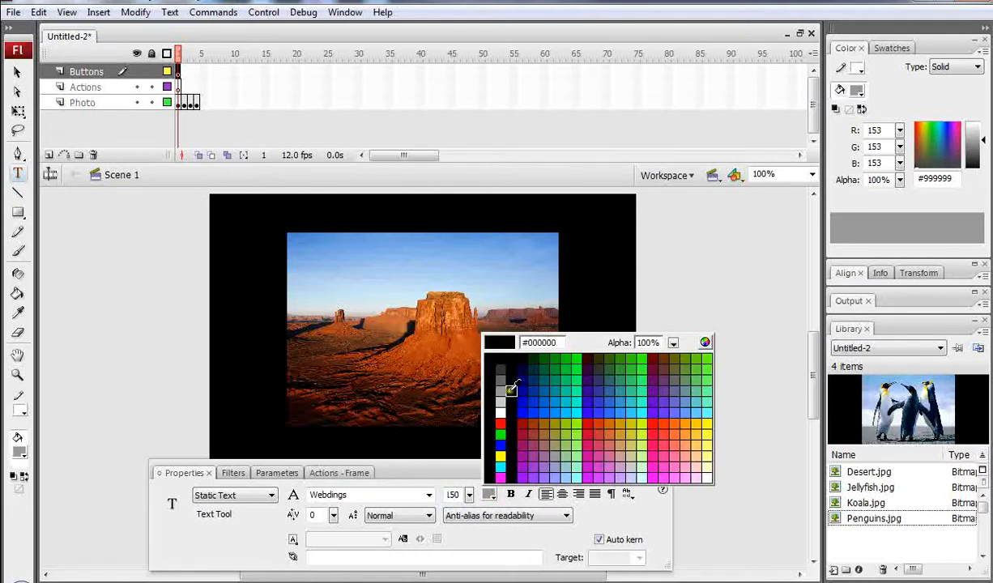
left_click(485, 371)
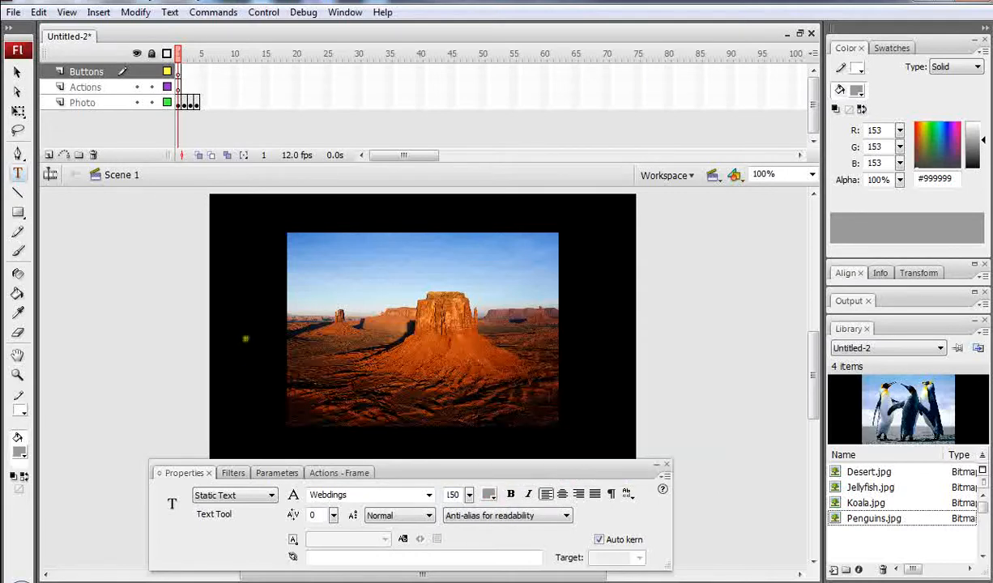
left_click(178, 72)
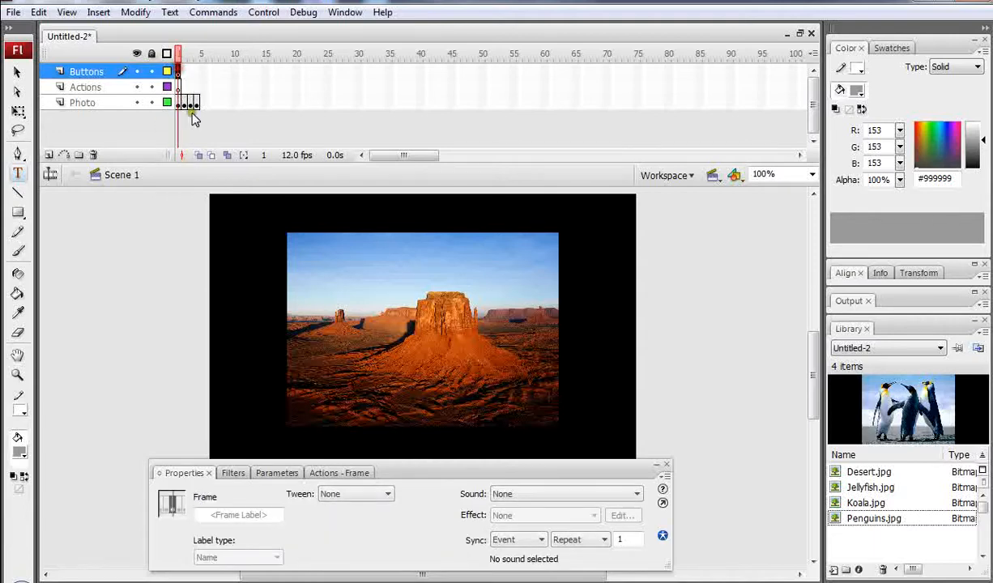
left_click(236, 349)
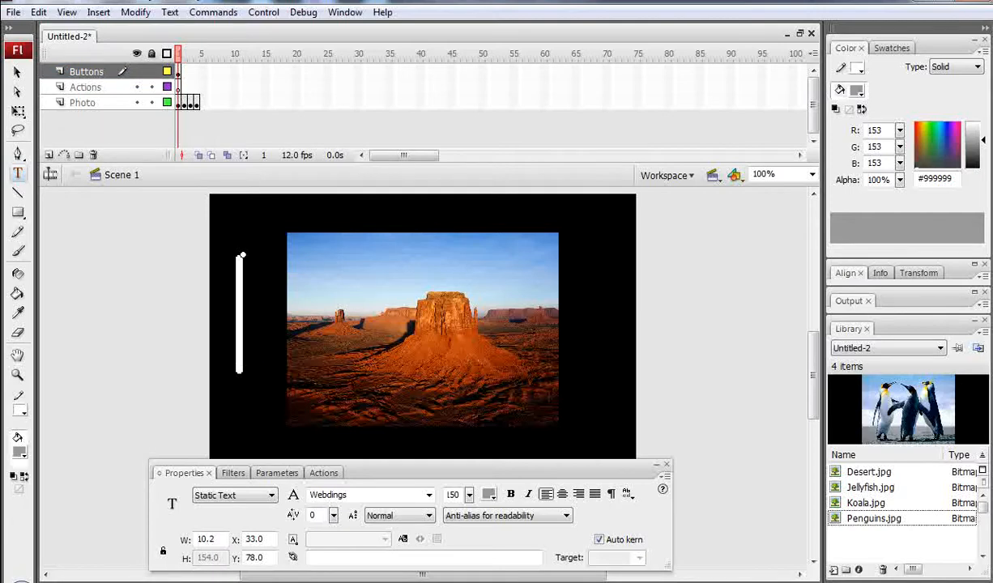
type("3")
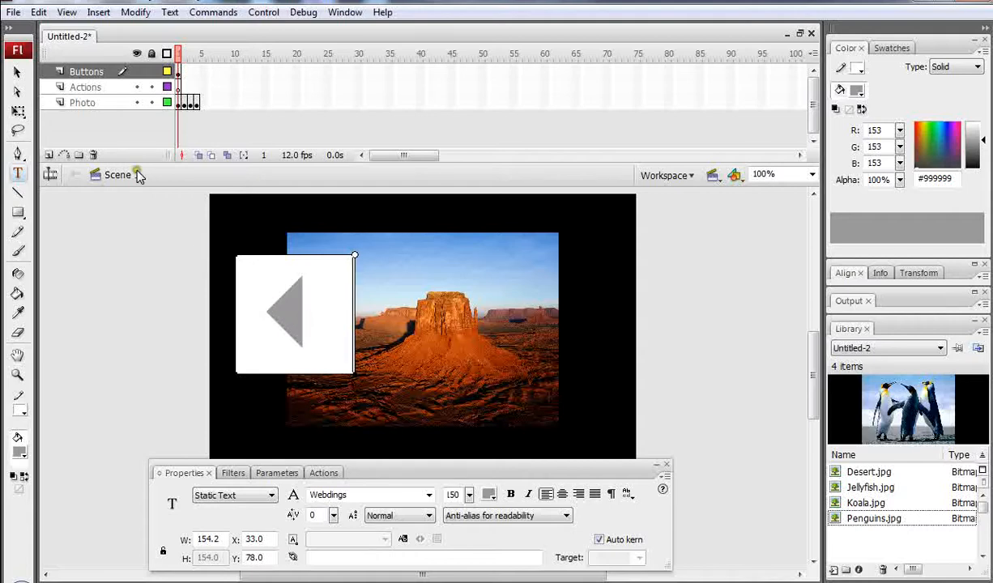
left_click(20, 75)
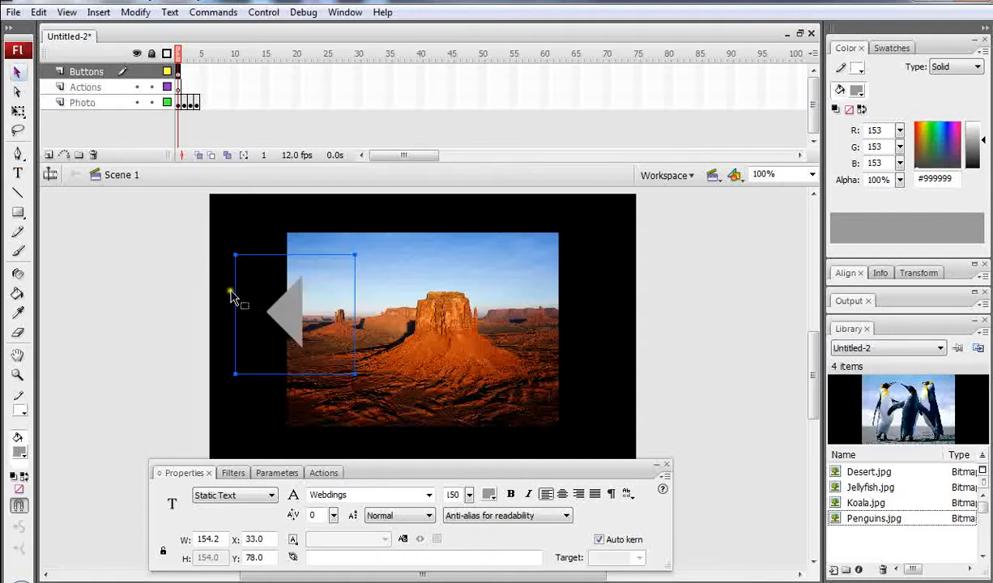
Add static Webdings text "4" at size 150 to the right of the desert picture, at about X 473, Y 69.
left_click(18, 174)
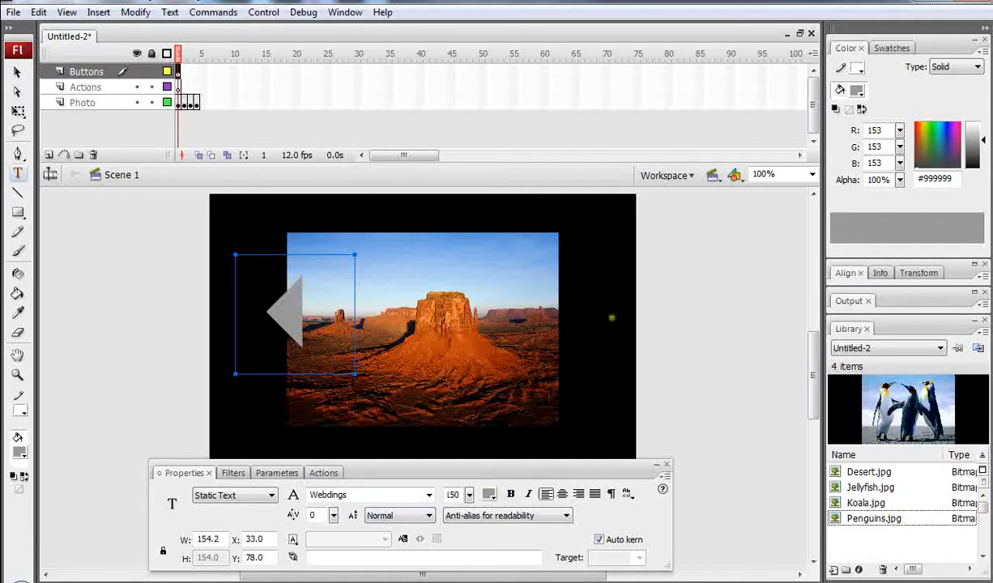
left_click(576, 350)
left_click(577, 356)
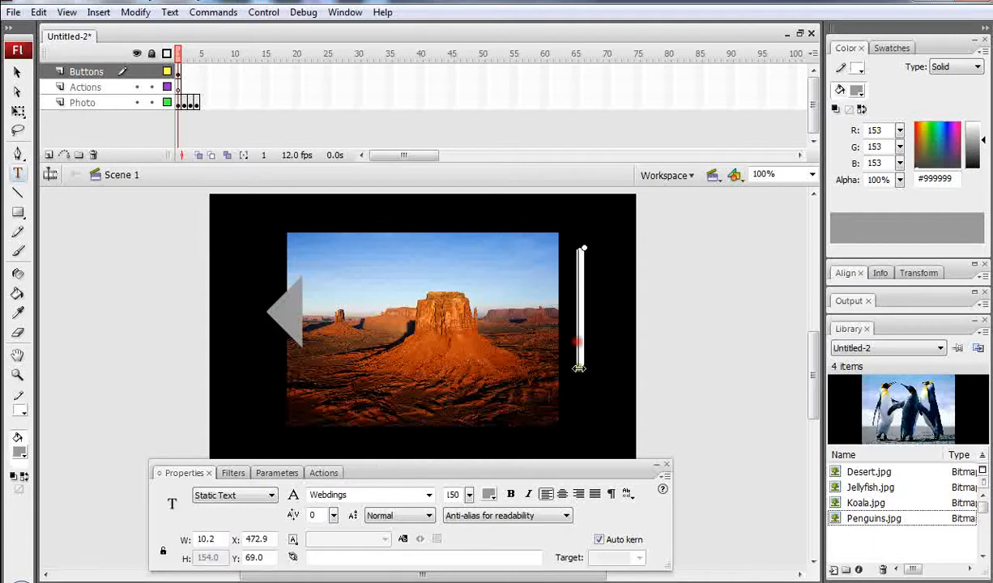
type("4")
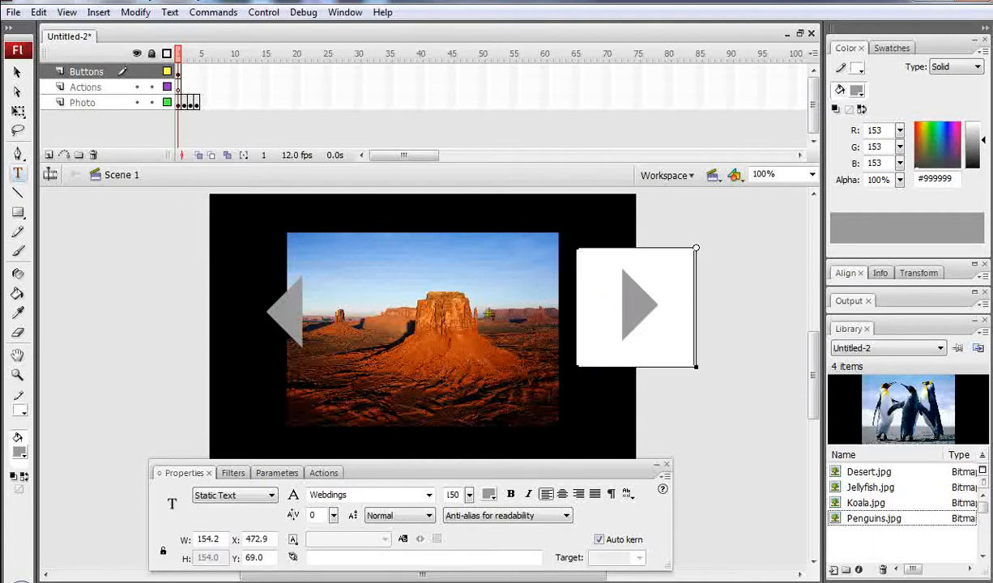
Move the right-pointing arrow to about X 410, Y 103 and the left-pointing arrow to about X -6, Y 100, flanking the picture.
left_click(20, 72)
left_click_drag(638, 308, 585, 333)
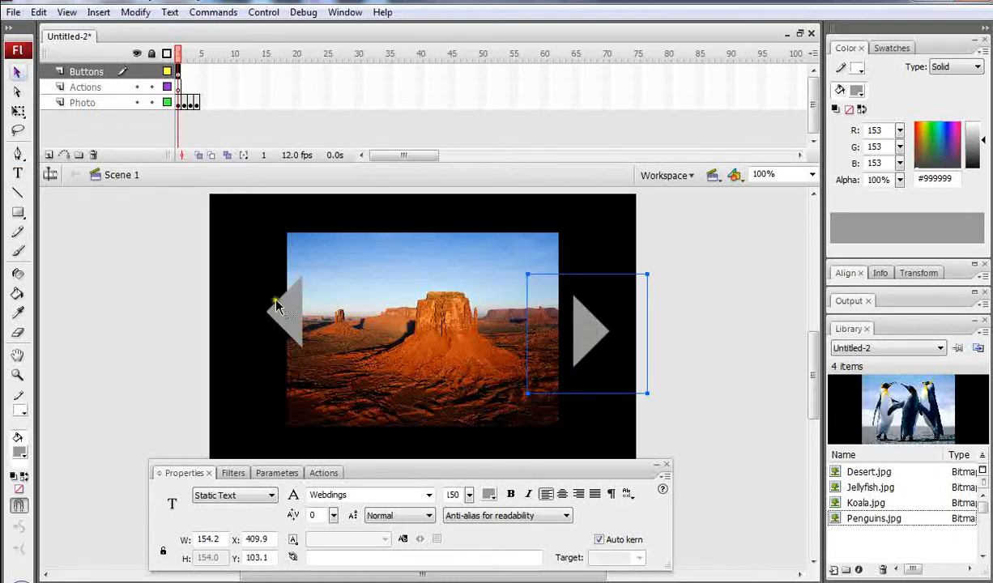
left_click(248, 229)
left_click_drag(277, 298, 257, 340)
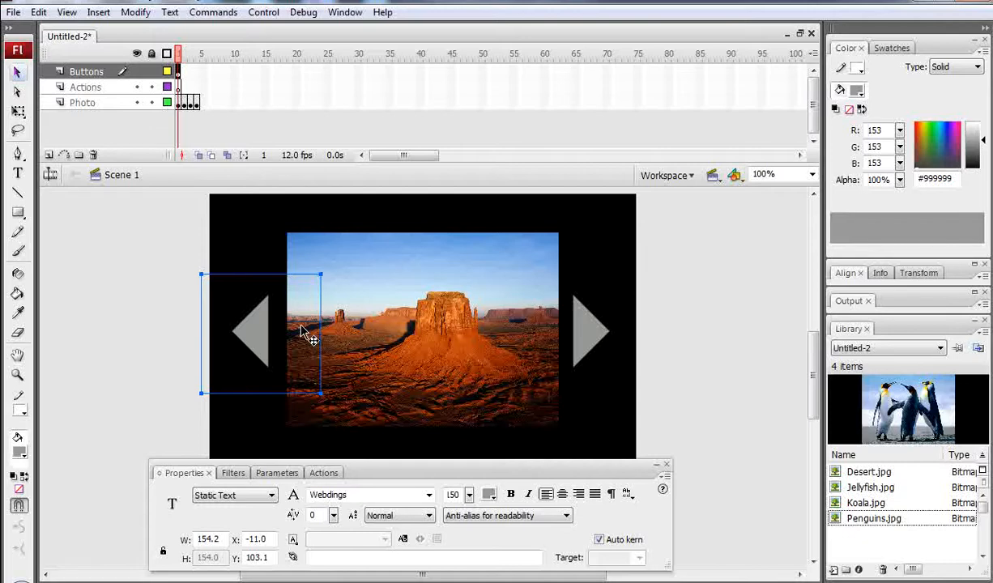
key("Up")
key("Up")
key("Right")
key("Right")
key("Right")
key("Right")
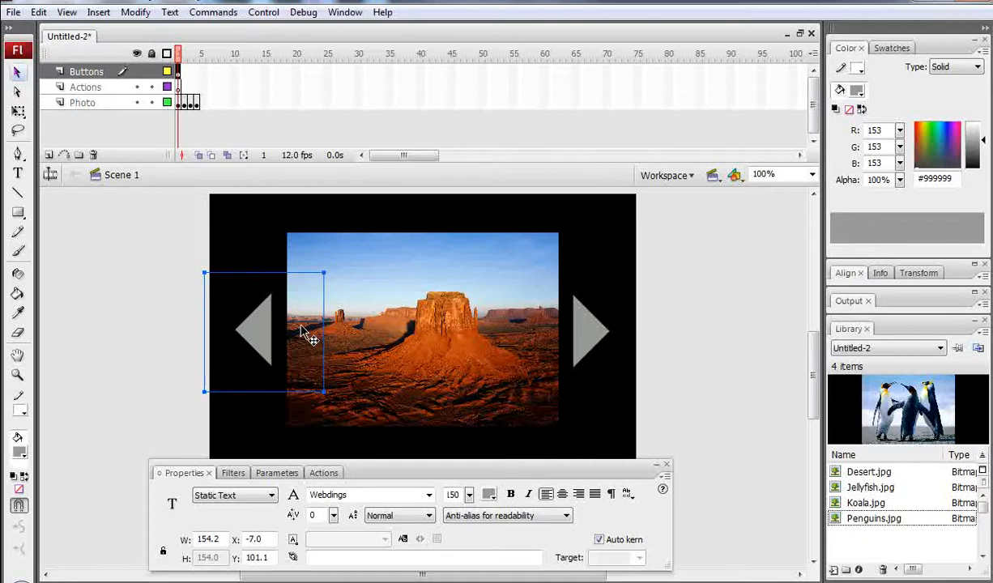
key("Up")
key("Right")
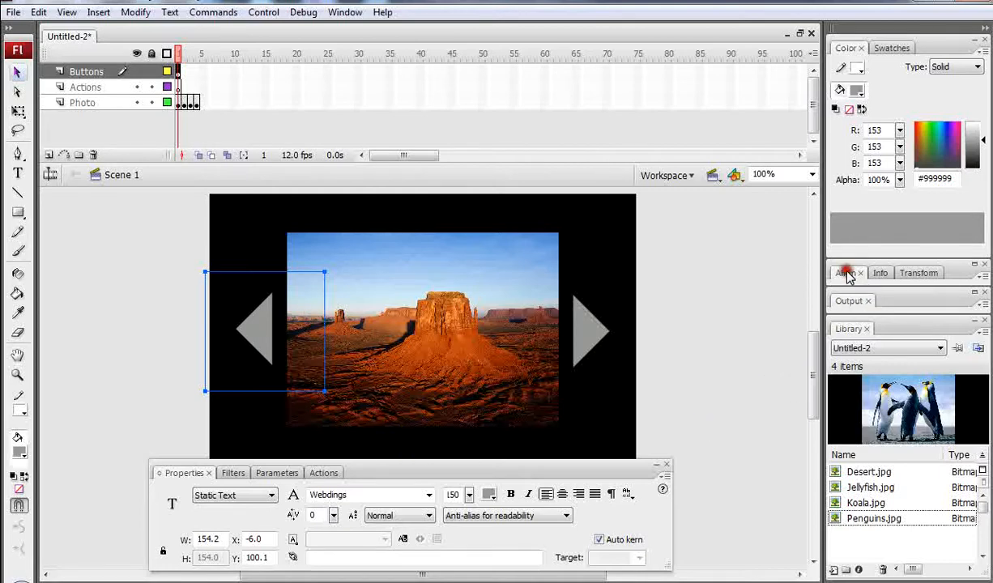
Select both arrows and align their vertical centres to the stage.
left_click(880, 274)
left_click(844, 273)
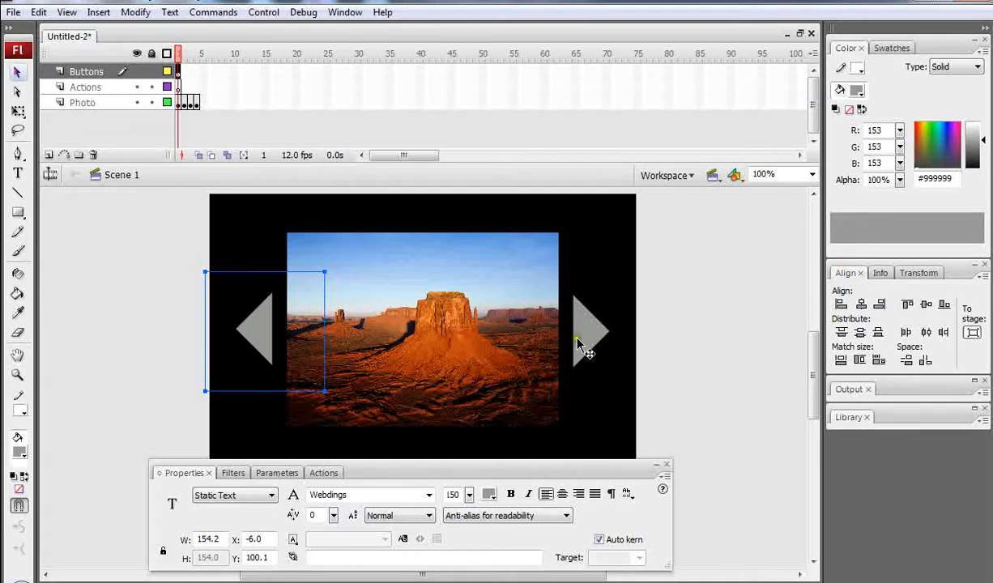
left_click(580, 338, "shift")
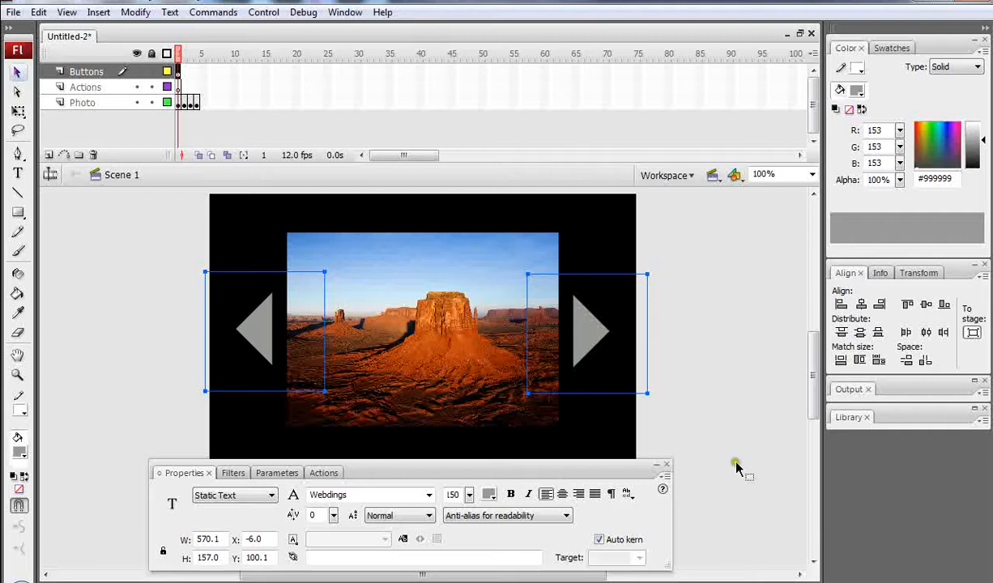
left_click(925, 305)
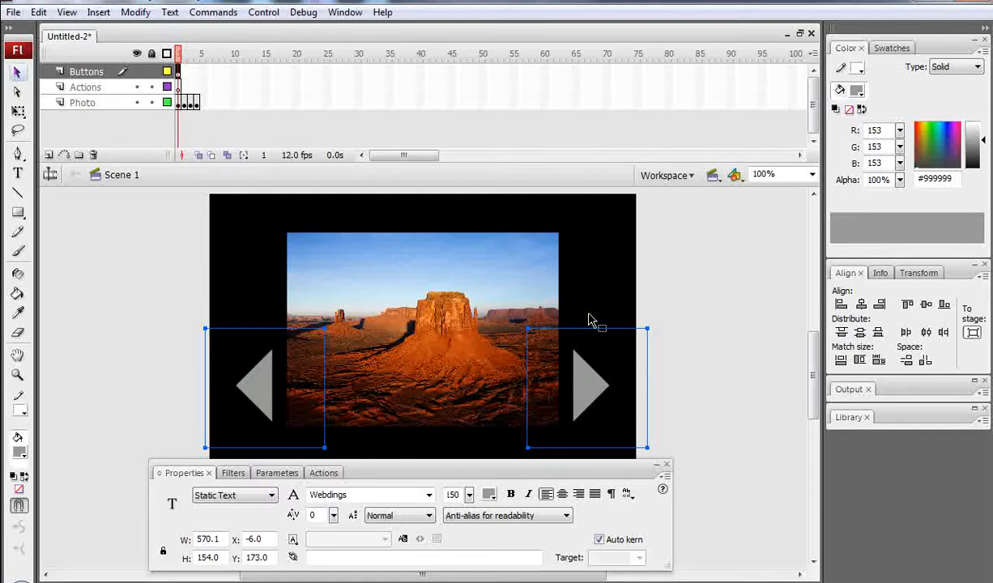
Nudge both arrows up together to Y 109, beside the middle of the picture, and deselect them.
key("Up")
key("Up")
key("Up")
key("Up")
key("Up")
key("Up")
key("Up")
key("Up")
key("Up")
key("Up")
key("Up")
key("Up")
key("Up")
key("Up")
key("Up")
key("Up")
key("Up")
key("Up")
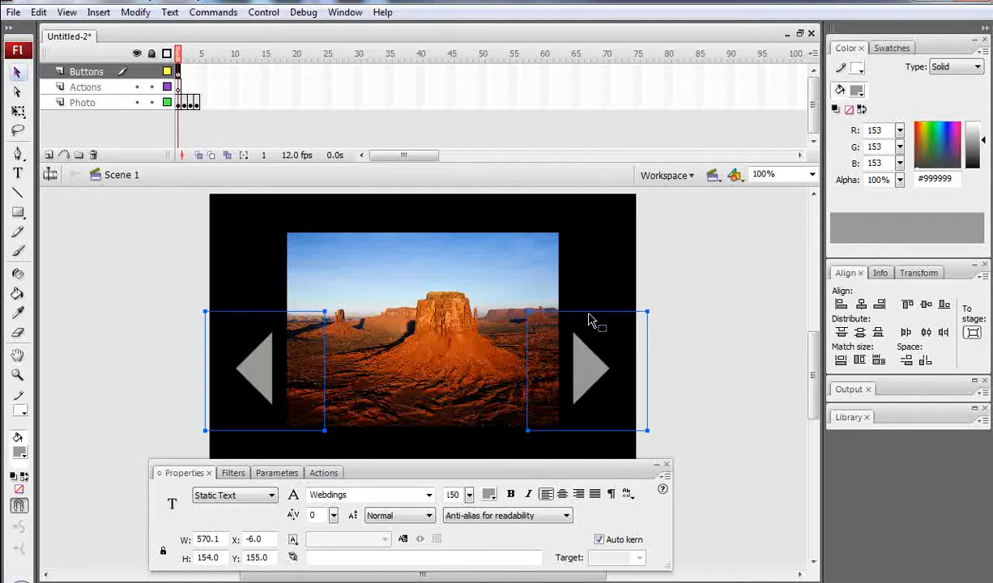
key("Up")
key("Up")
key("Up")
key("Up")
key("Up")
key("Up")
key("Up")
key("Up")
key("Up")
key("Up")
key("Up")
key("Up")
key("Up")
key("Up")
key("Up")
key("Up")
key("Up")
key("Up")
key("Up")
key("Up")
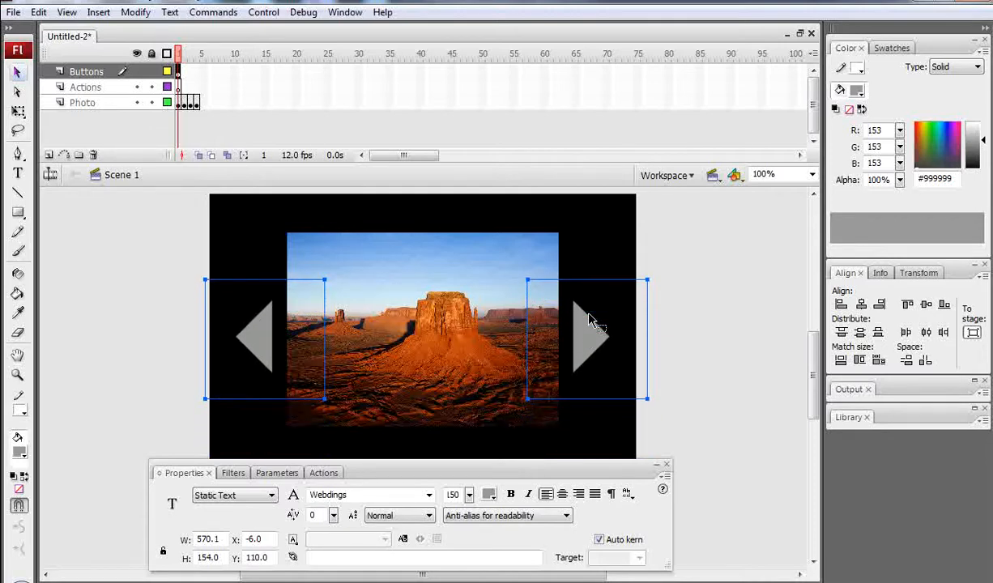
key("Up")
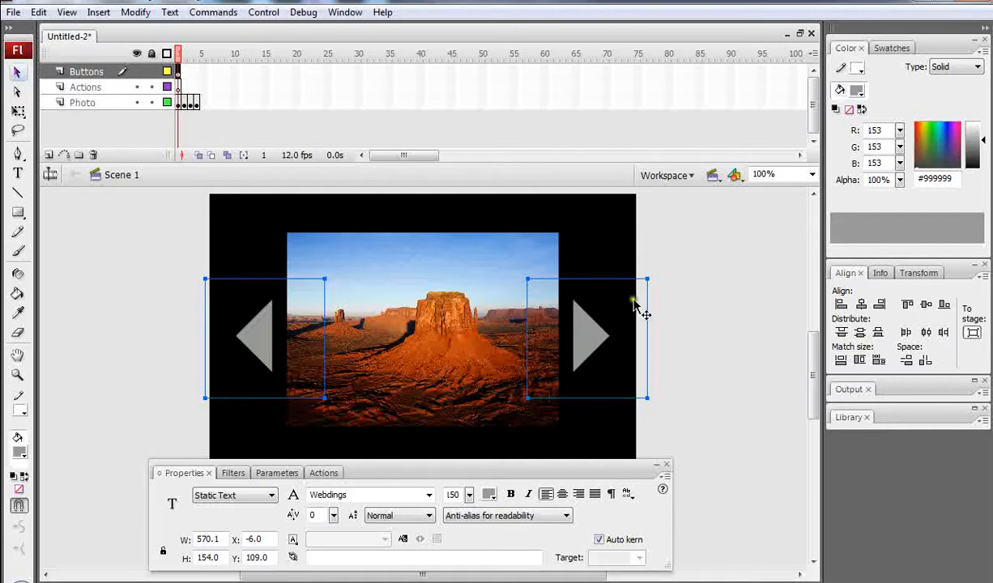
left_click(267, 230)
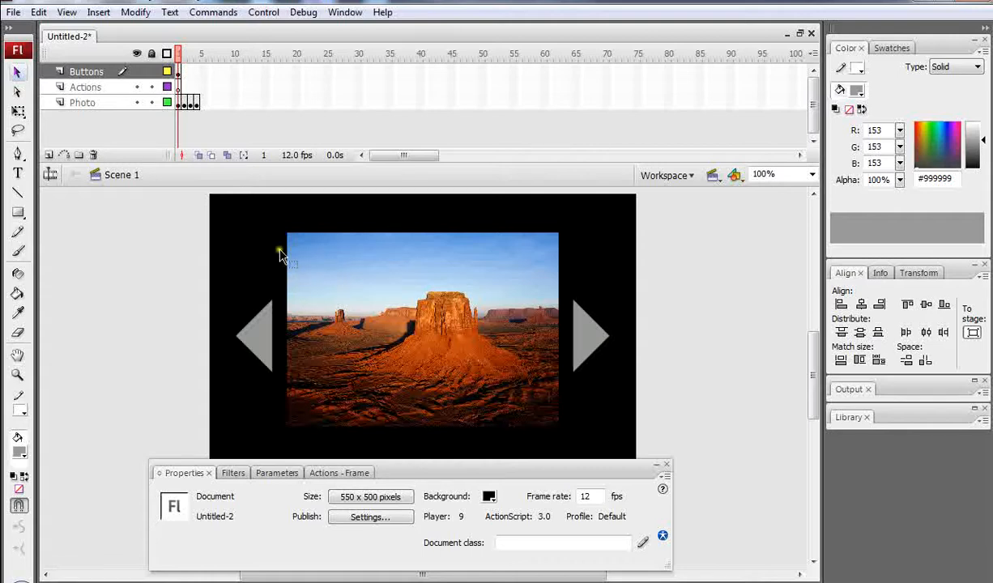
Convert the left-pointing arrow to a button symbol named bbtn and give it the instance name bbtn.
left_click(256, 332)
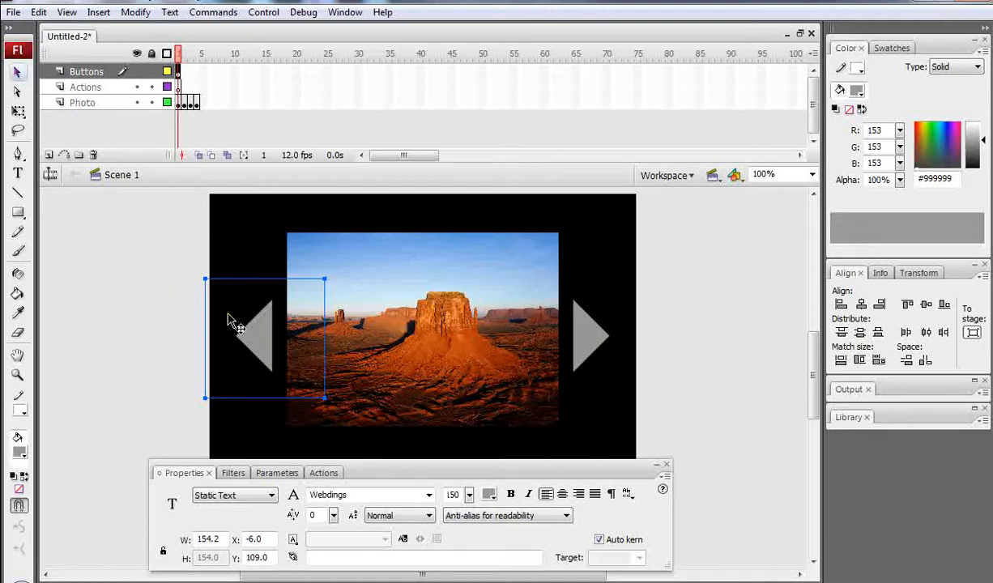
key("F8")
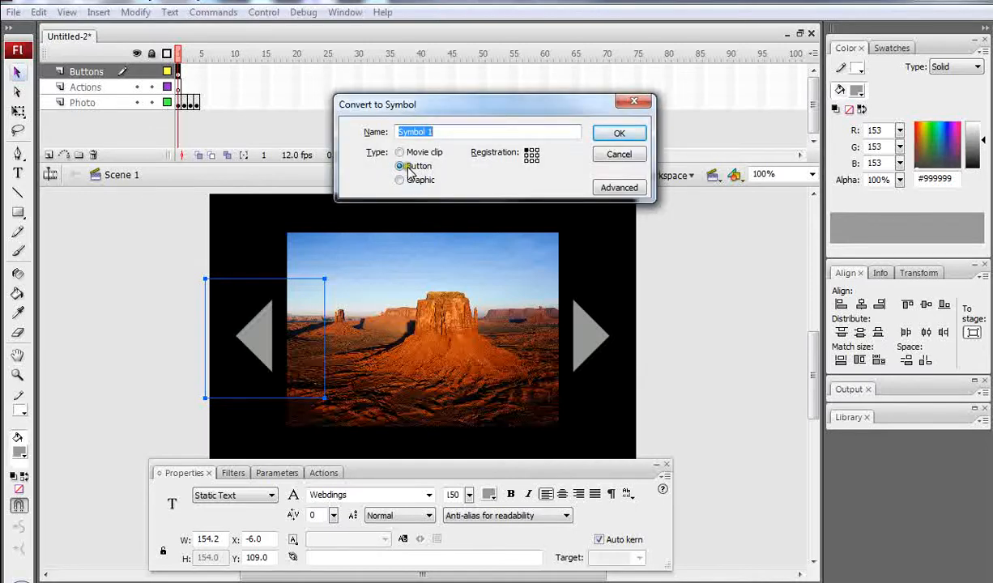
left_click_drag(441, 130, 369, 123)
type("bbtn")
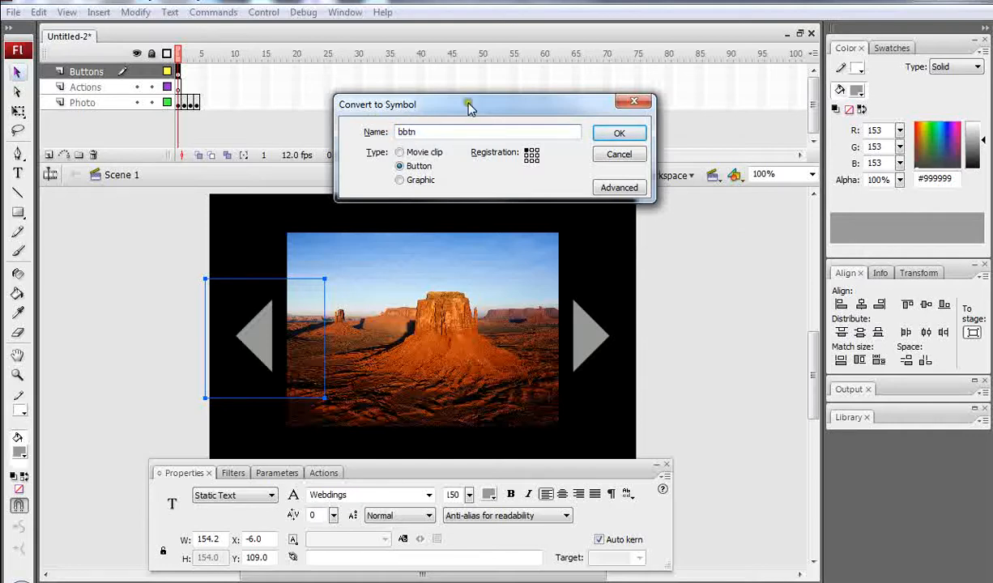
left_click(617, 137)
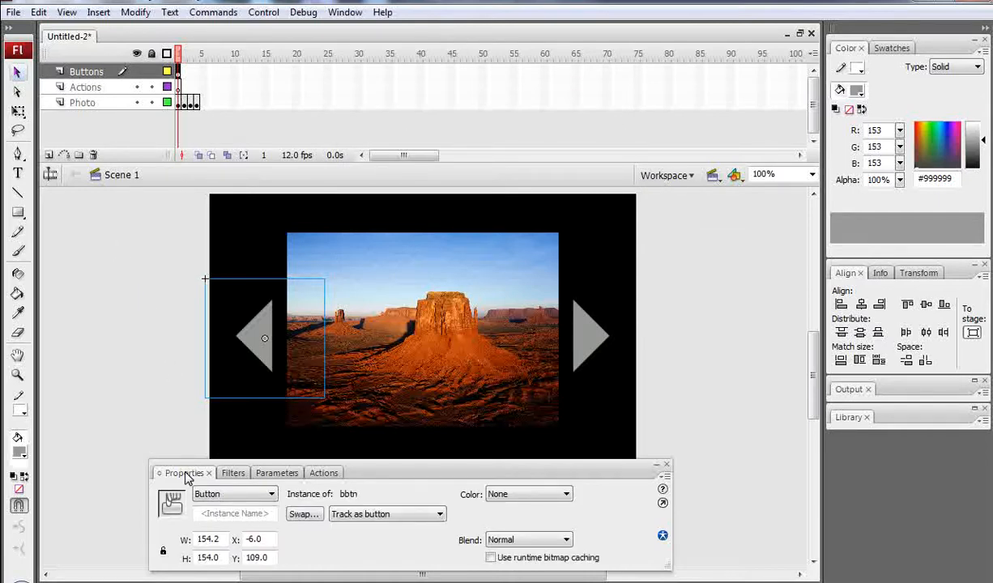
left_click(261, 514)
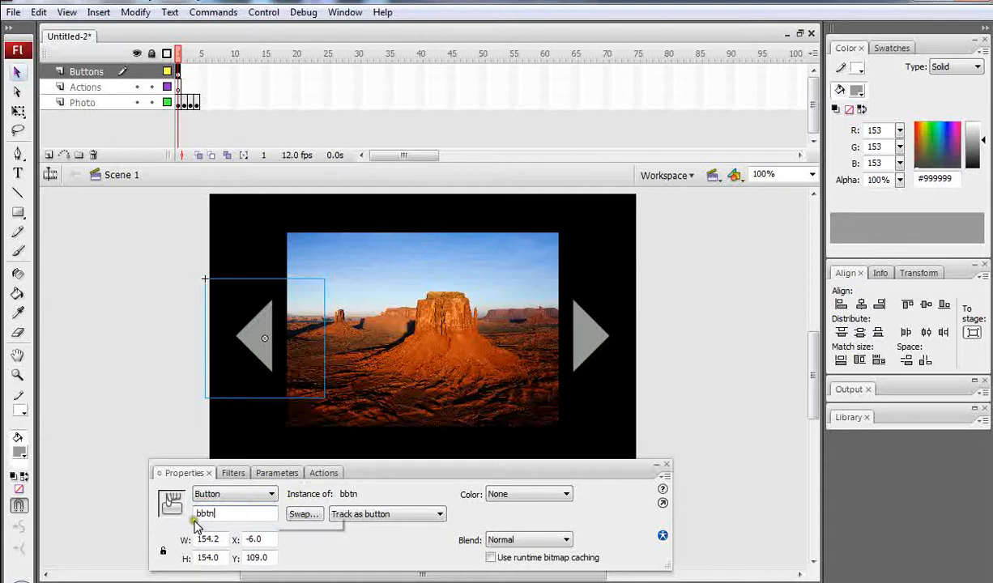
left_click(585, 339)
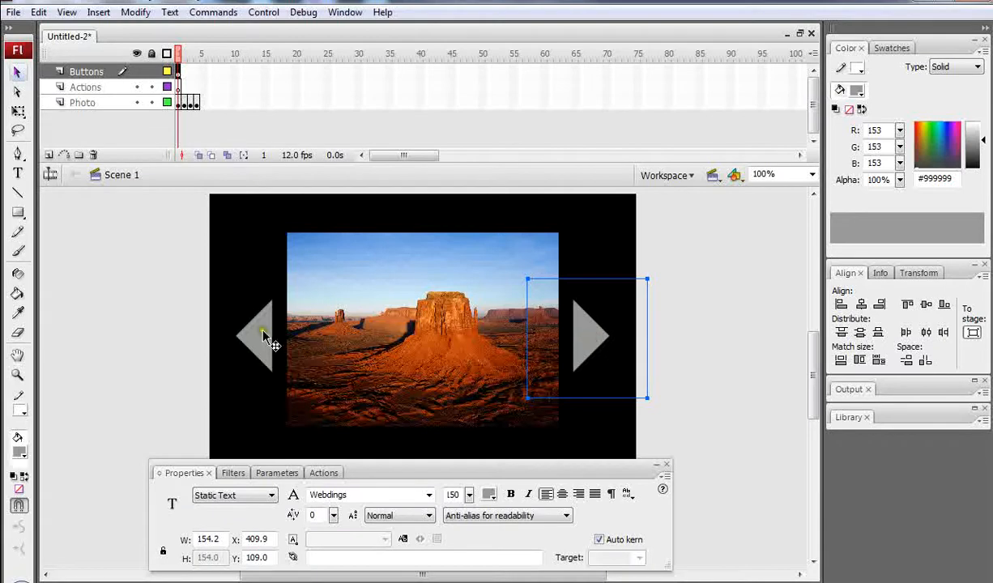
left_click(263, 333)
key("F8")
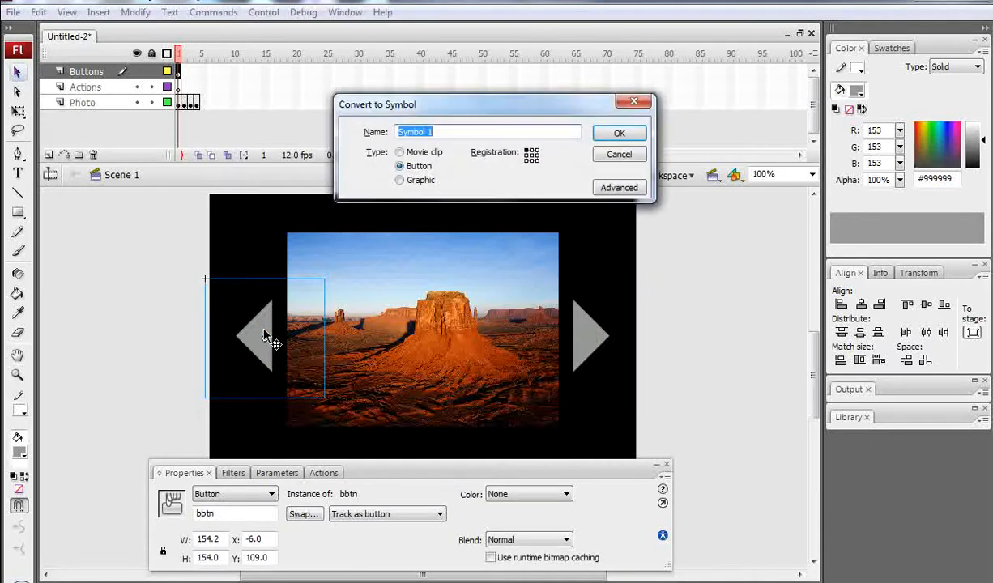
left_click(634, 154)
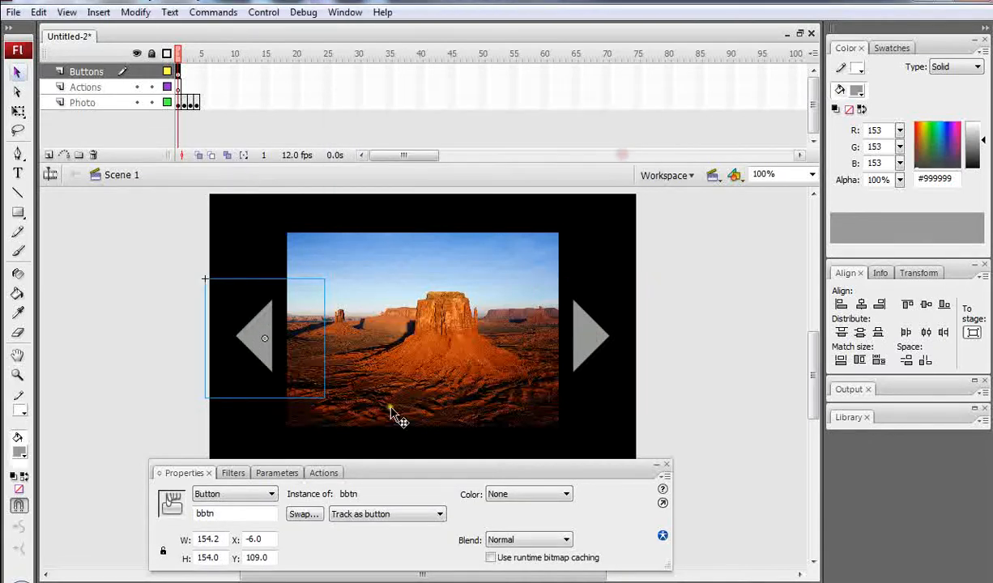
Convert the right-pointing arrow to a button symbol named fbtn, give it the instance name fbtn, and deselect it.
left_click(589, 339)
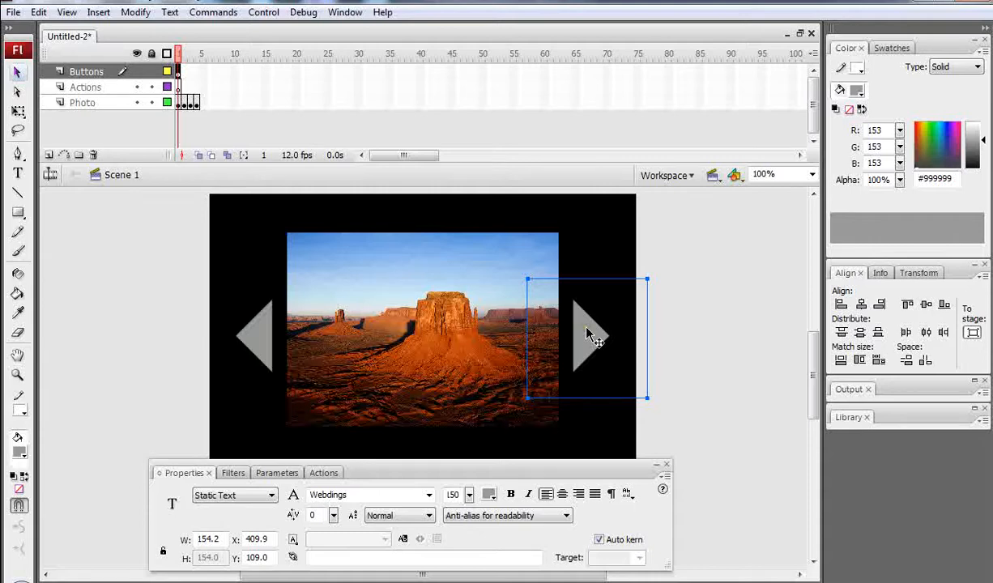
key("F8")
left_click_drag(425, 132, 398, 132)
type("fbtn")
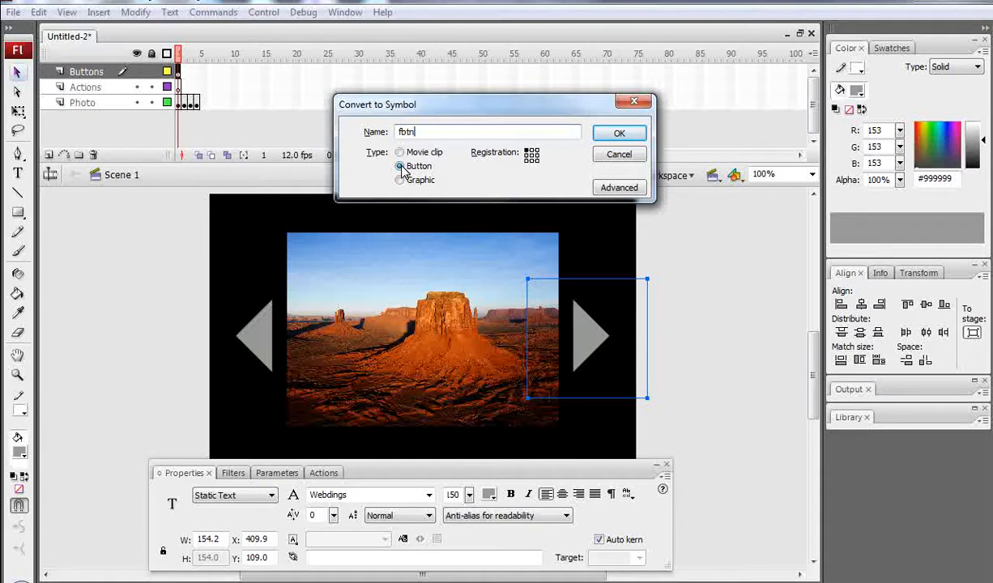
left_click(609, 136)
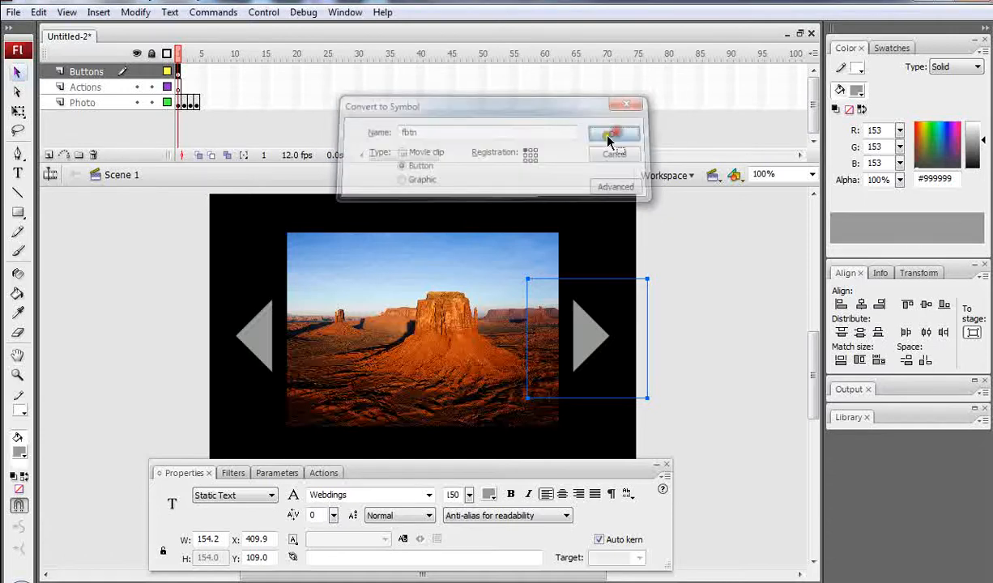
left_click(251, 512)
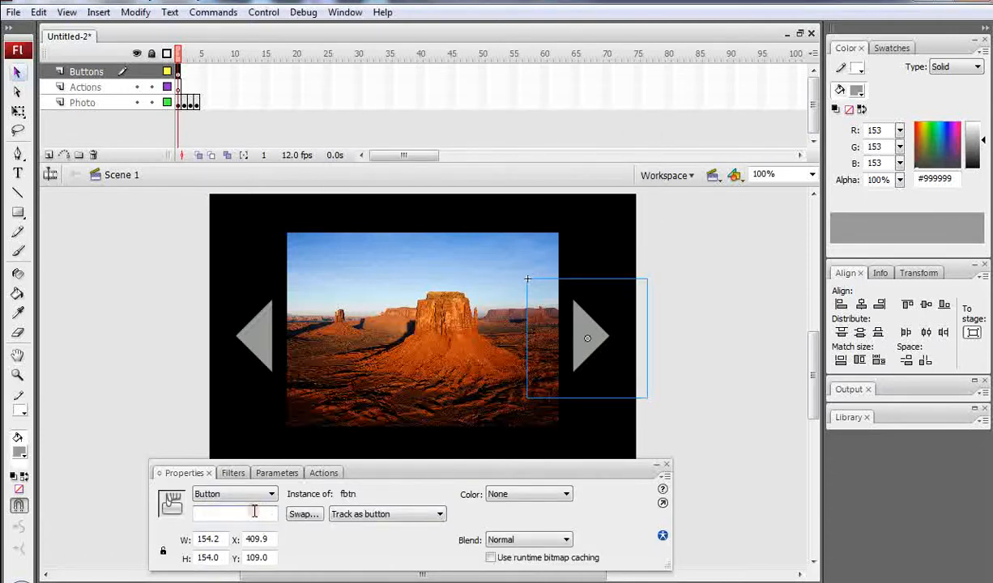
type("fbtn")
left_click(583, 238)
left_click(591, 238)
left_click(580, 239)
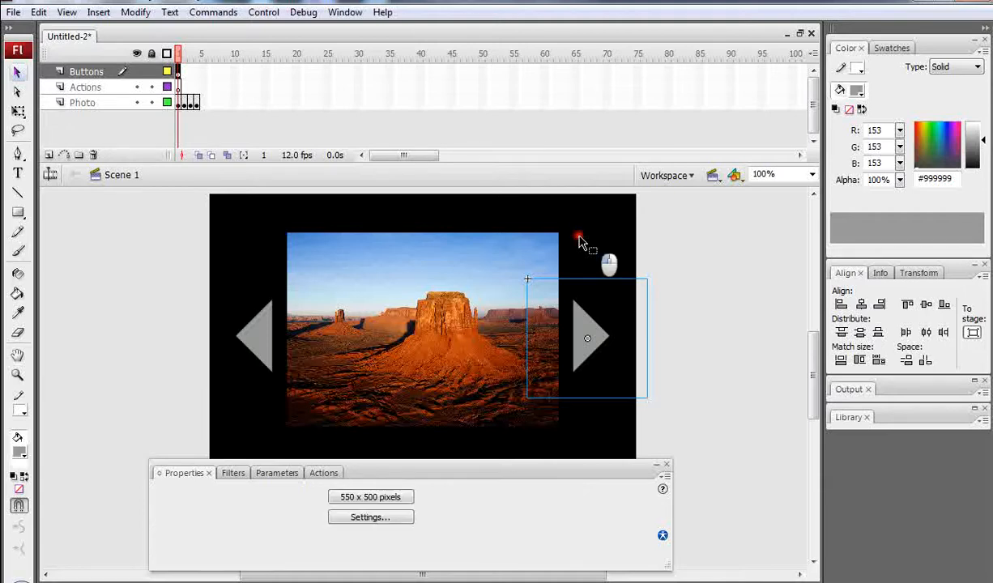
Copy frame 1 of the Buttons layer and paste it into frame 4 of the same layer.
left_click(179, 73)
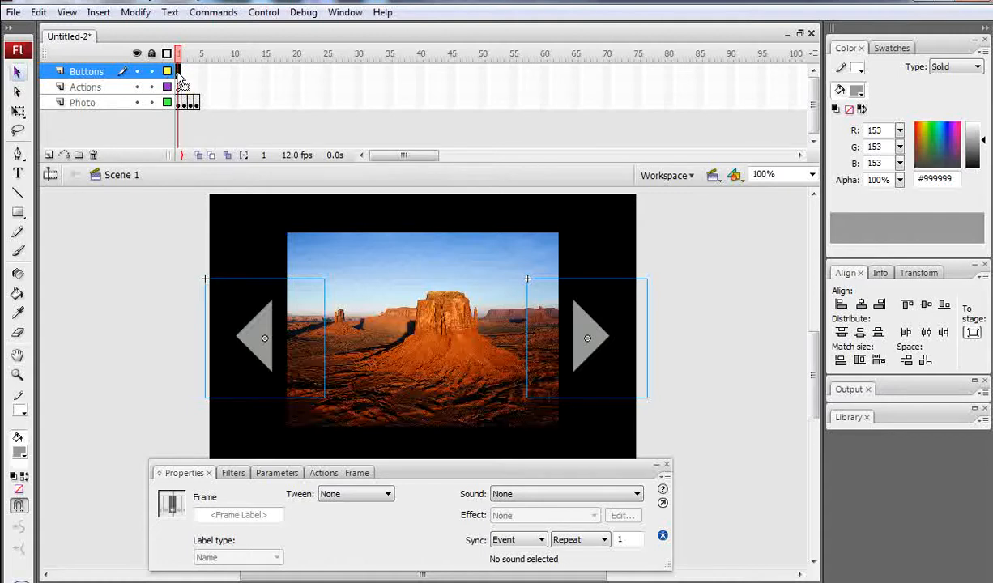
right_click(179, 75)
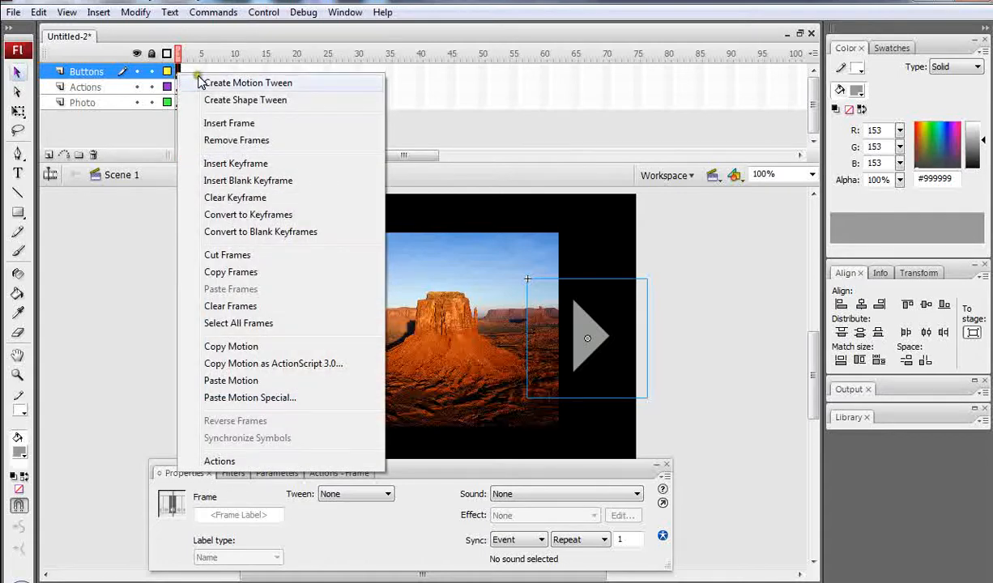
left_click(236, 272)
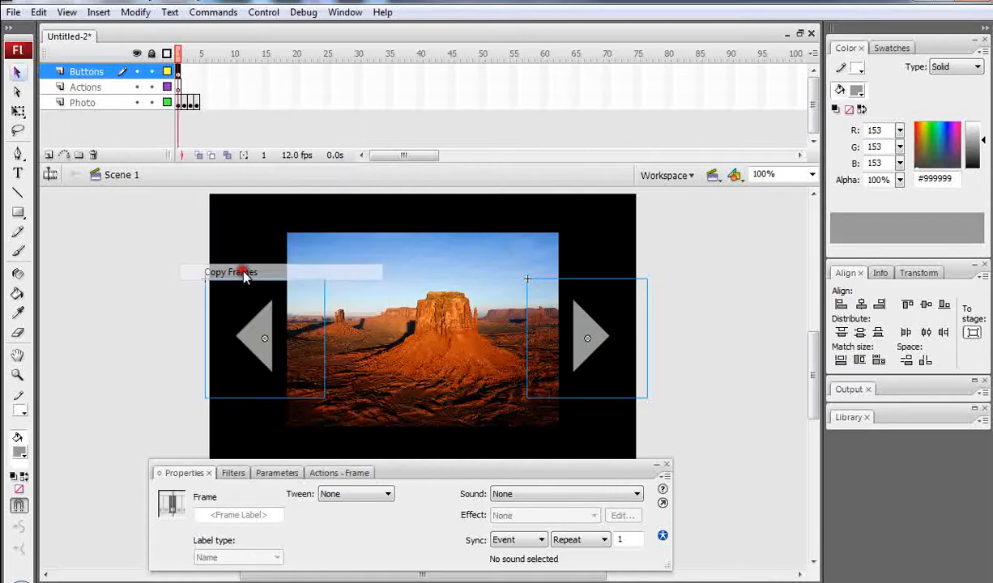
left_click(196, 72)
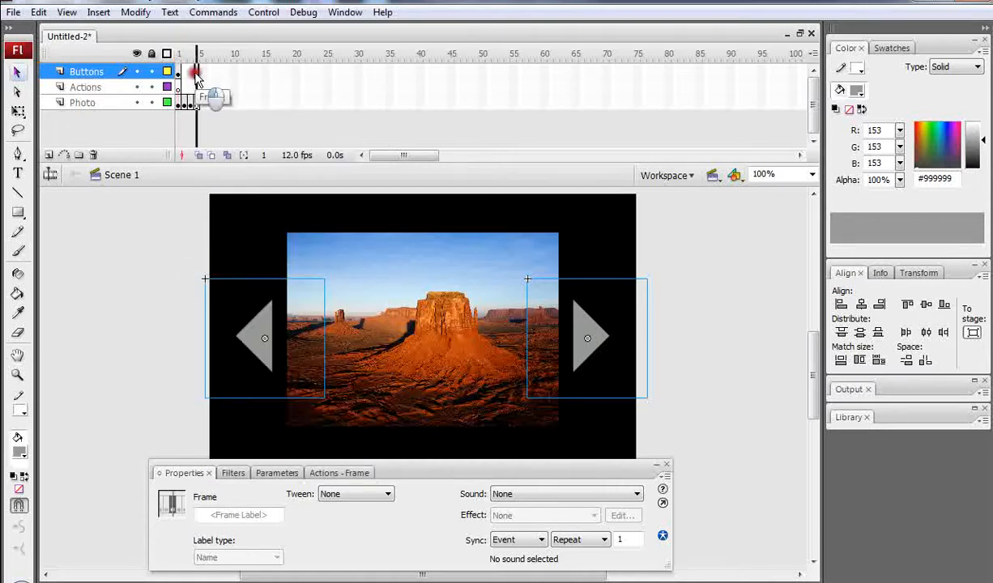
right_click(196, 72)
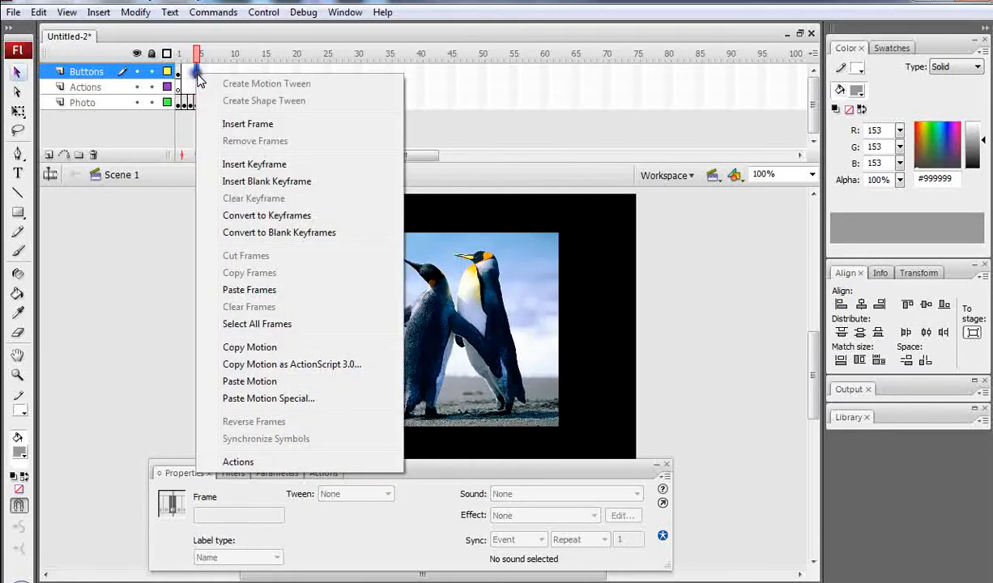
left_click(253, 289)
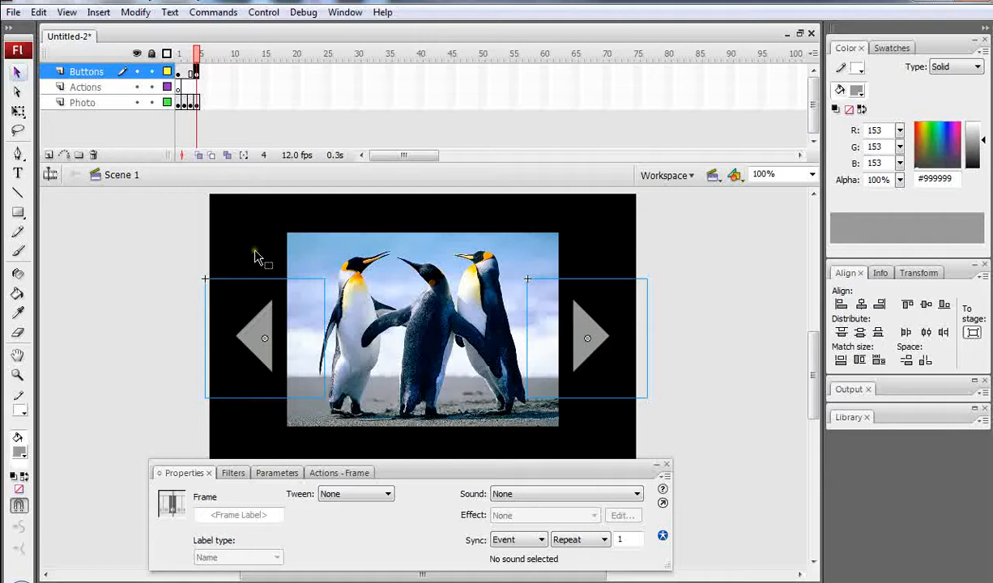
Play the timeline from frame 1 to preview the pictures with the arrow buttons.
left_click(178, 86)
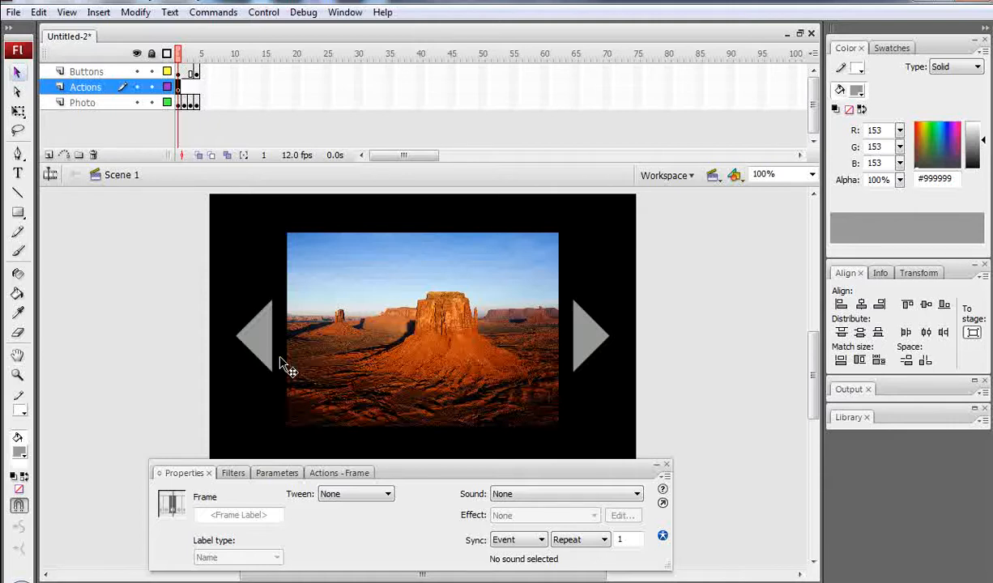
key("Return")
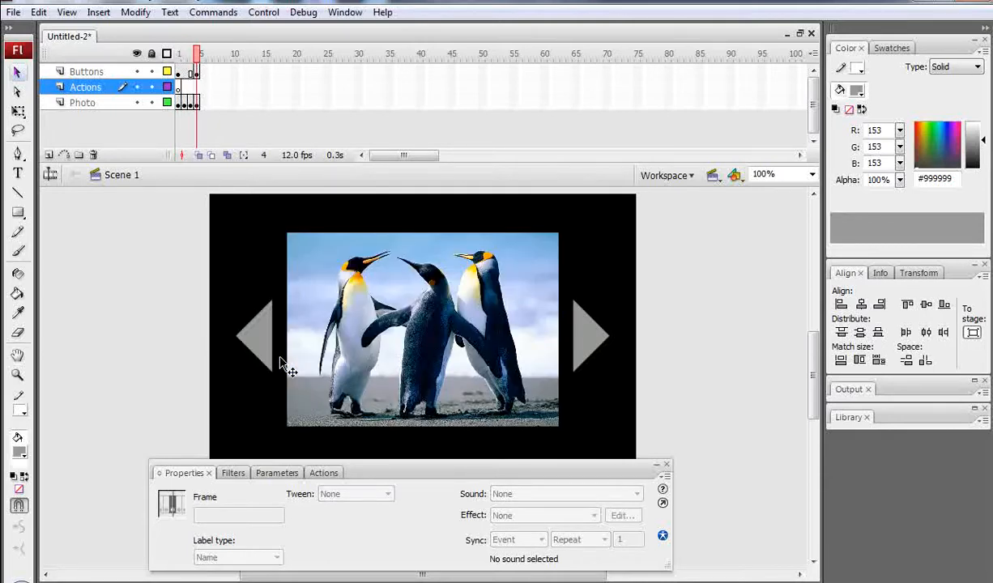
key("Return")
Add stop() to the frame 1 script of the Actions layer, test the movie, and add blank lines below the code.
left_click(178, 87)
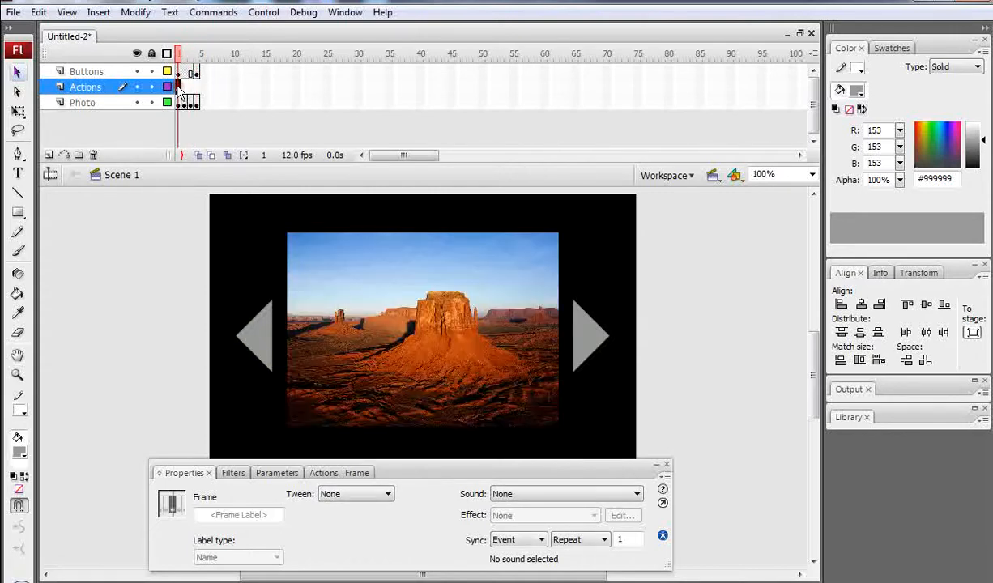
left_click_drag(429, 470, 391, 399)
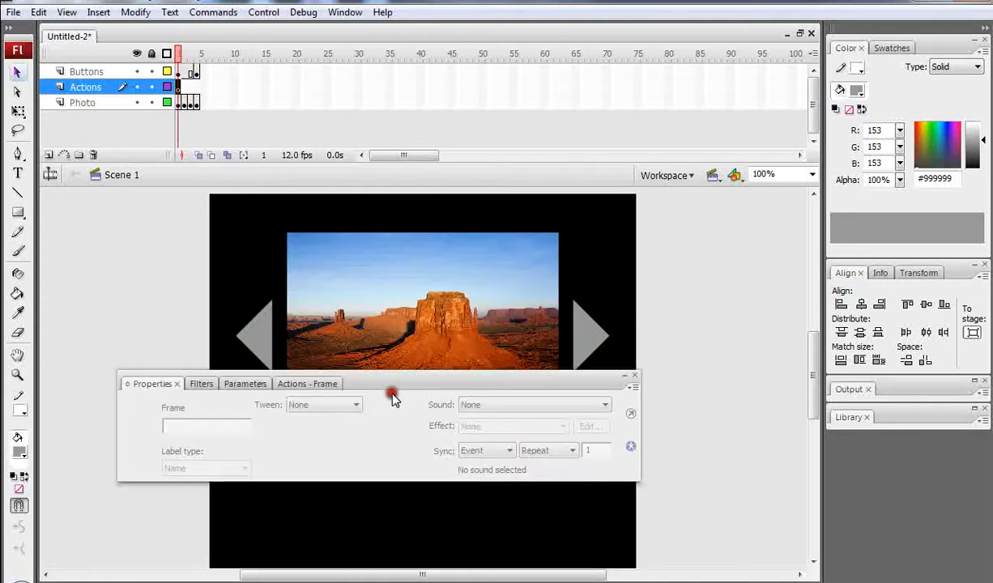
left_click(306, 388)
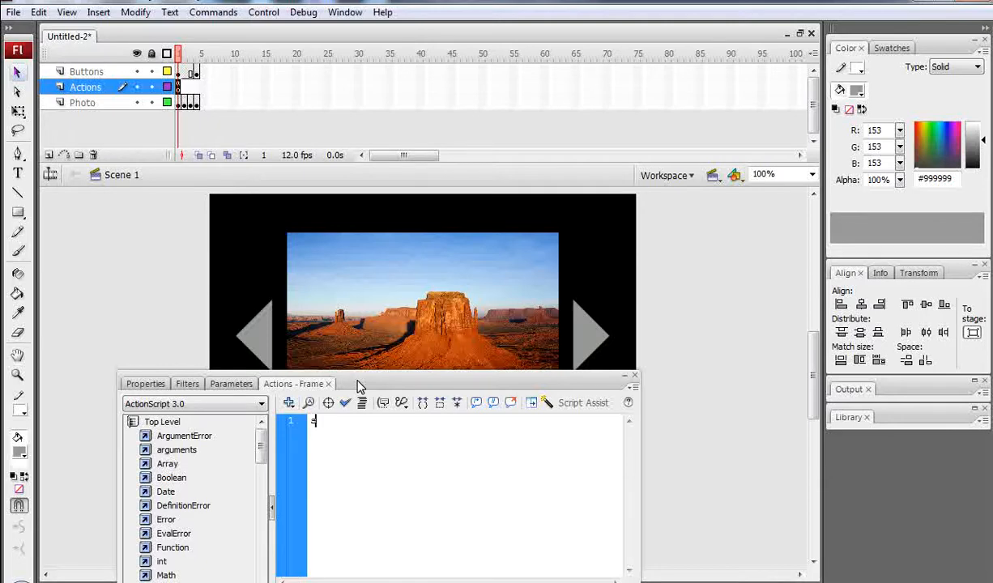
type("stop(")
key("Return")
key("ctrl+Return")
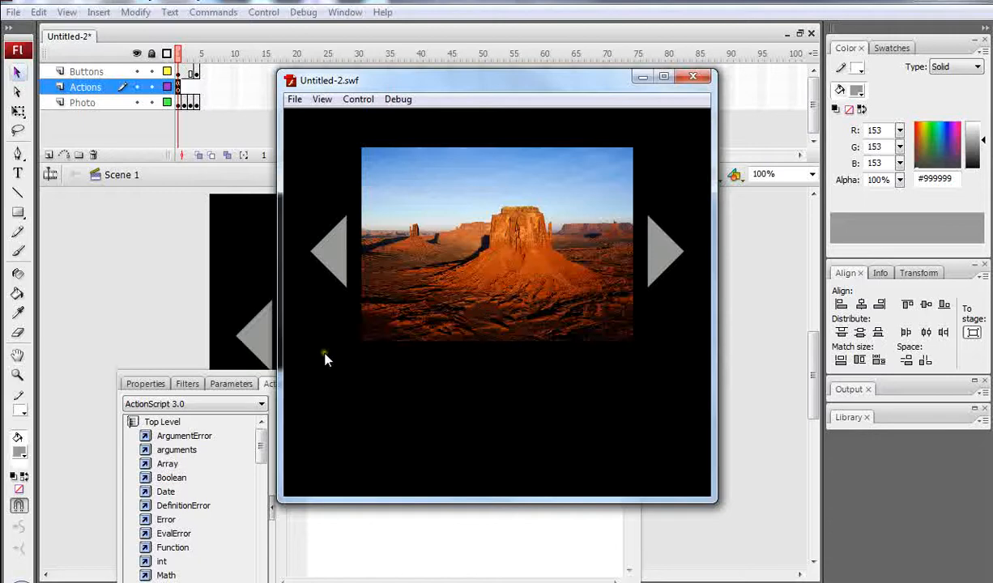
left_click(693, 77)
left_click(372, 435)
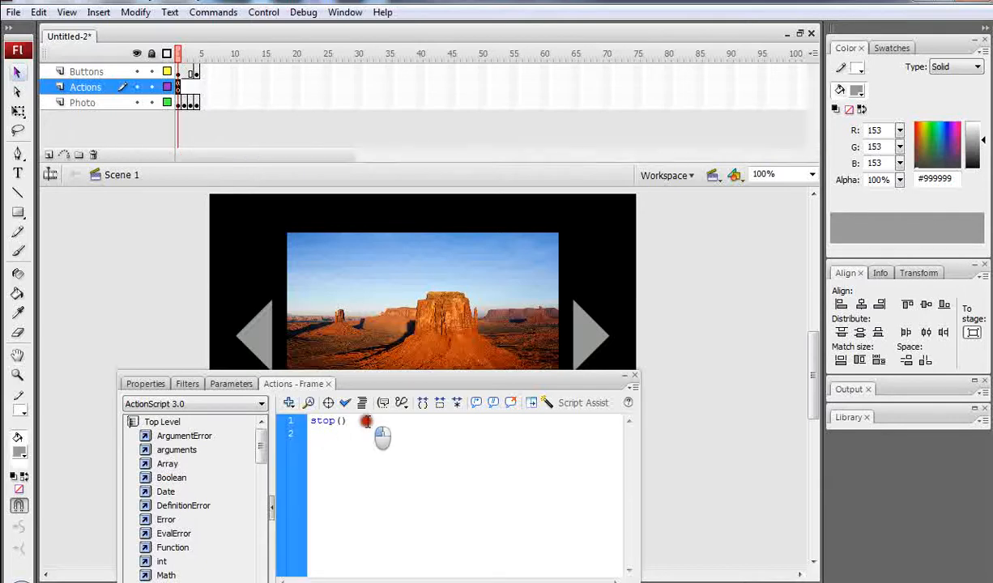
key("Return")
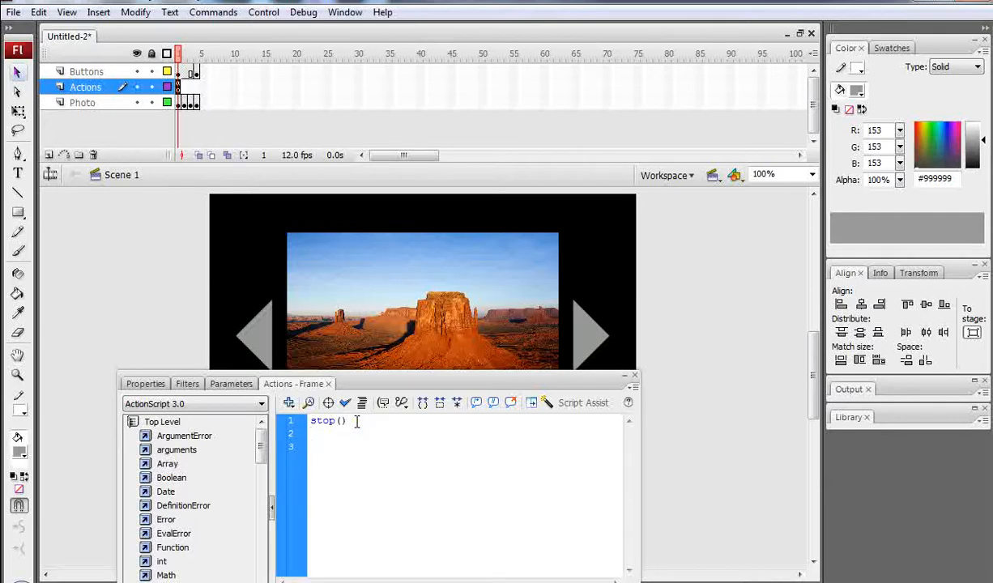
Switch to the Links to Tutorial Videos document in Word to look at the gallery example, and return to Flash.
left_click(201, 582)
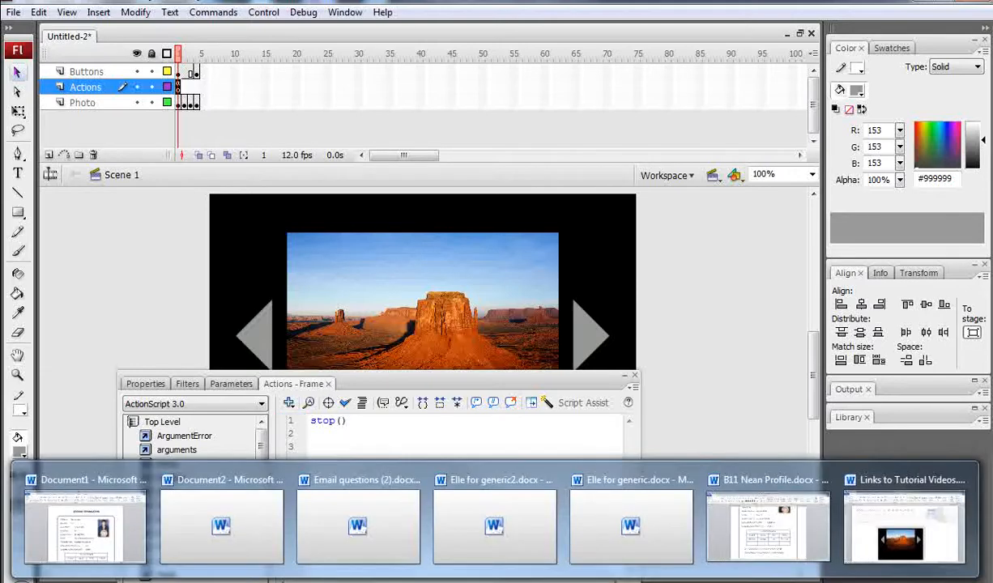
left_click(900, 510)
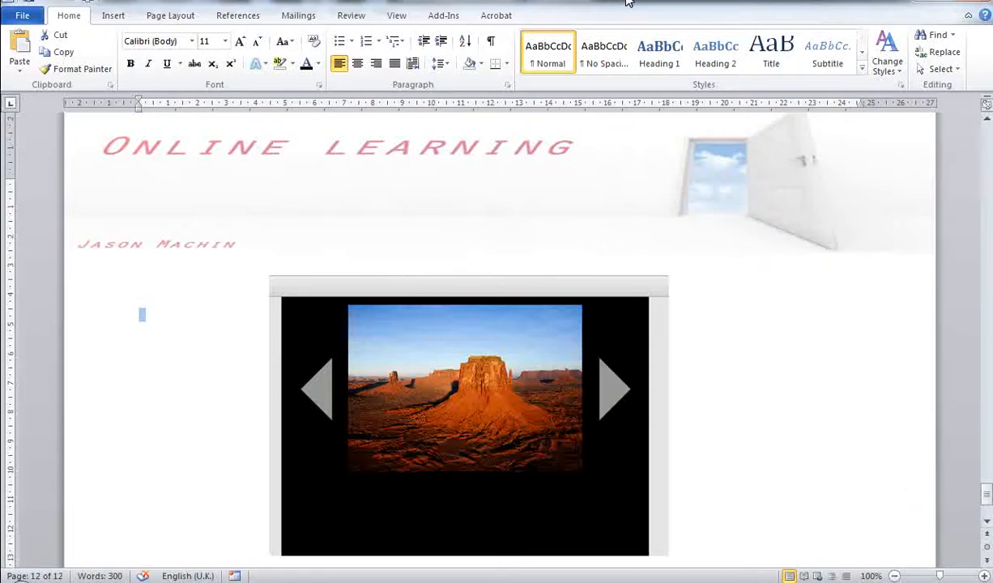
key("alt+Tab")
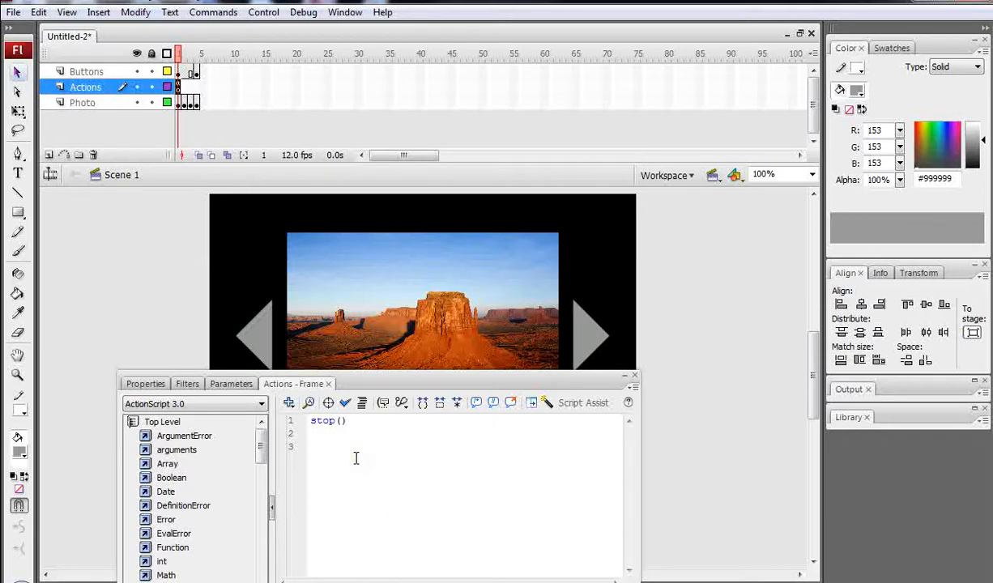
Write a click listener on line 3 of the script: bbtn.addEventListener(MouseEvent.CLICK,backwards).
left_click(325, 447)
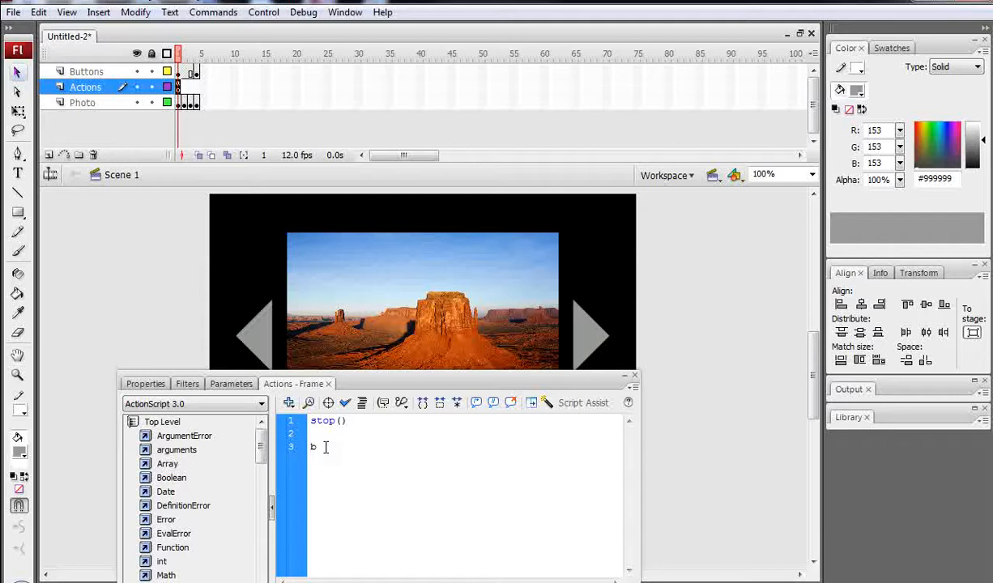
type("bbtn.addEventListener")
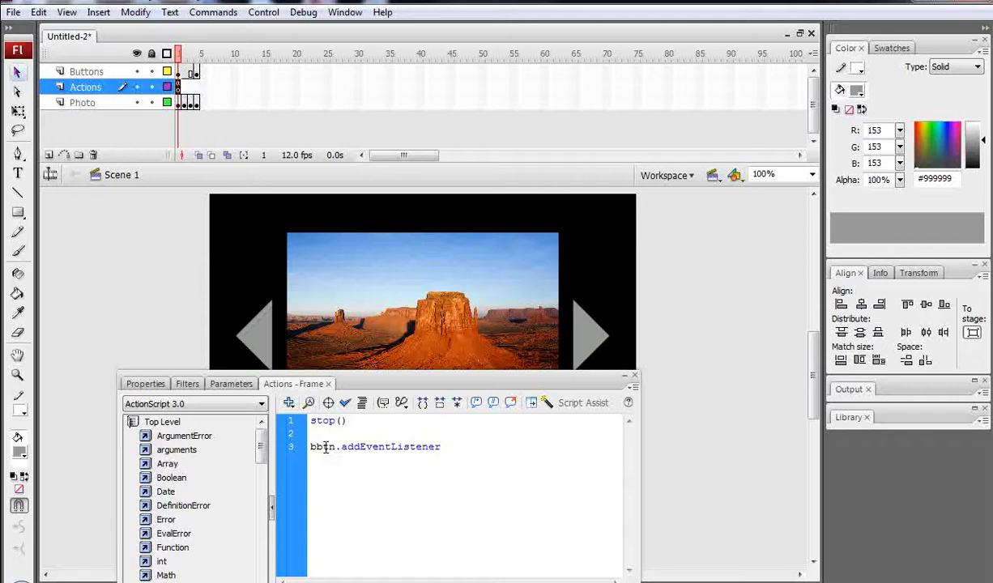
type("(")
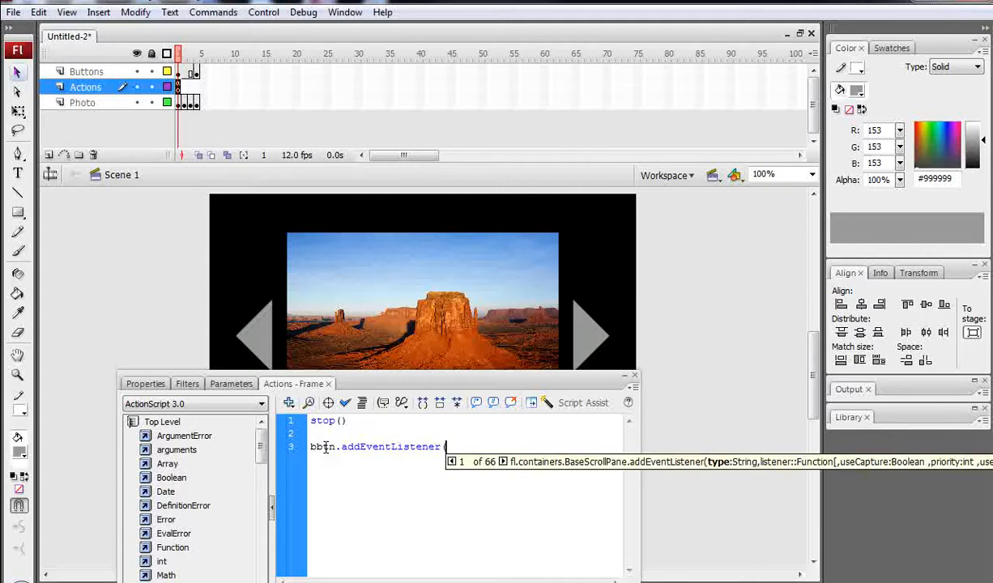
type("MouseEvent.CLI")
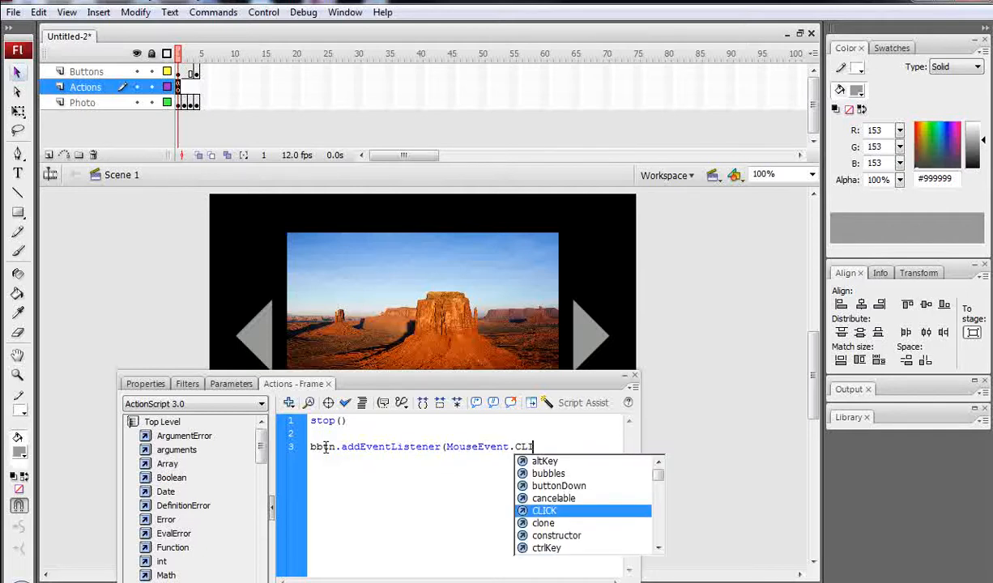
type("CK,back")
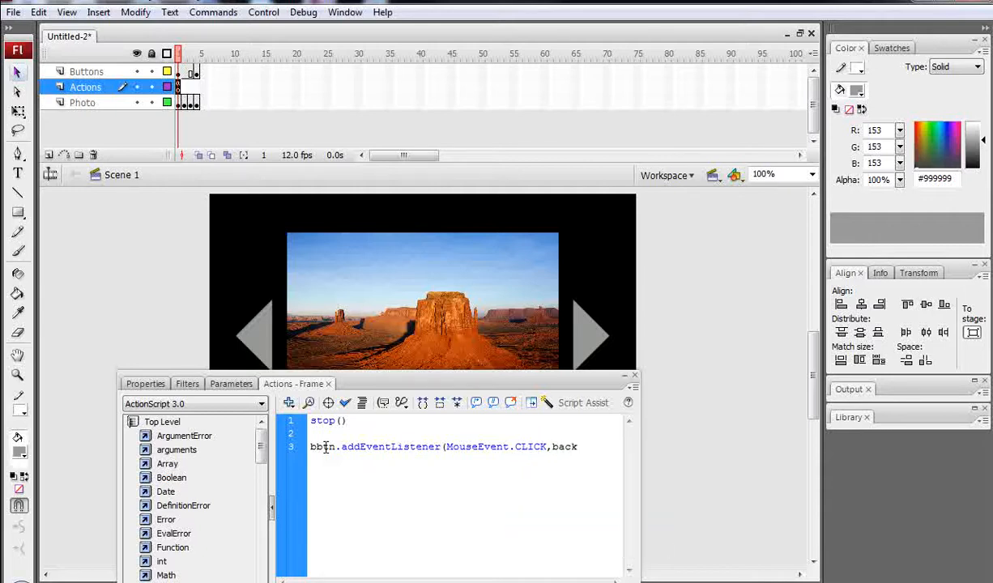
type("wards")
key("BackSpace")
key("BackSpace")
type("rds)")
Move the script editor higher over the stage and replace the colon ending the bbtn listener line with a semicolon.
left_click_drag(488, 372, 460, 285)
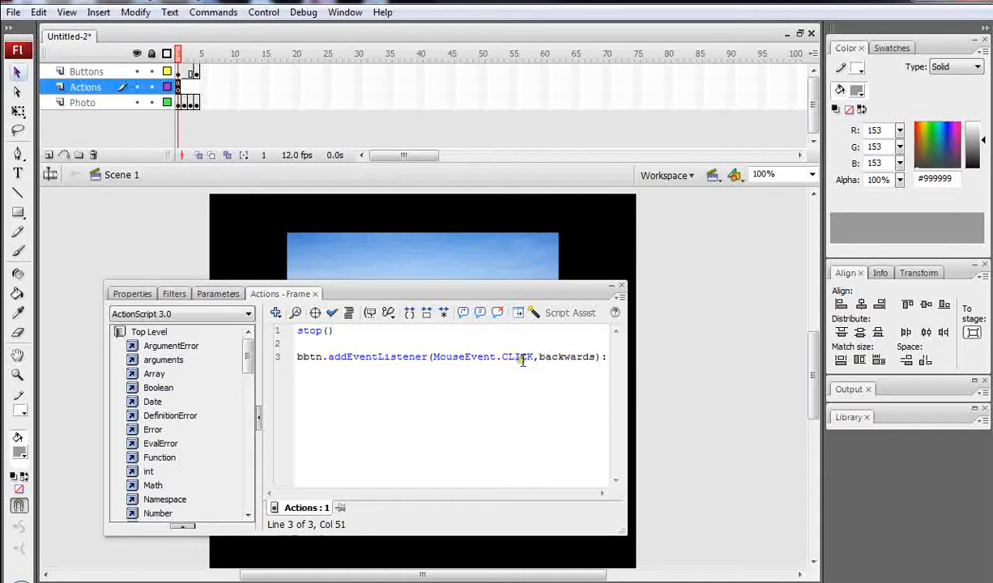
left_click(604, 356)
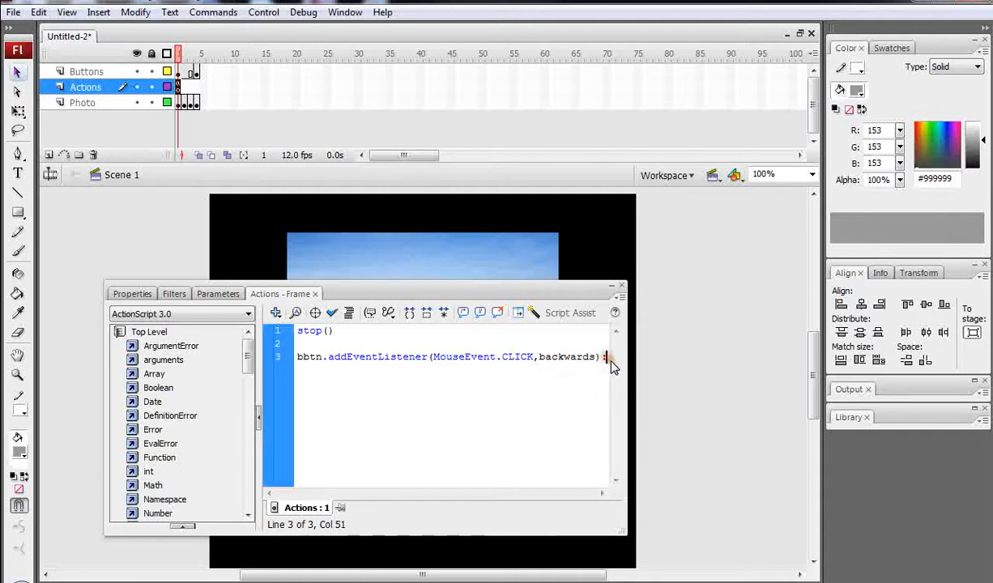
key("BackSpace")
type(";")
Duplicate the bbtn listener on line 4 and change the copy to fbtn with the handler name forward.
left_click_drag(605, 357, 298, 356)
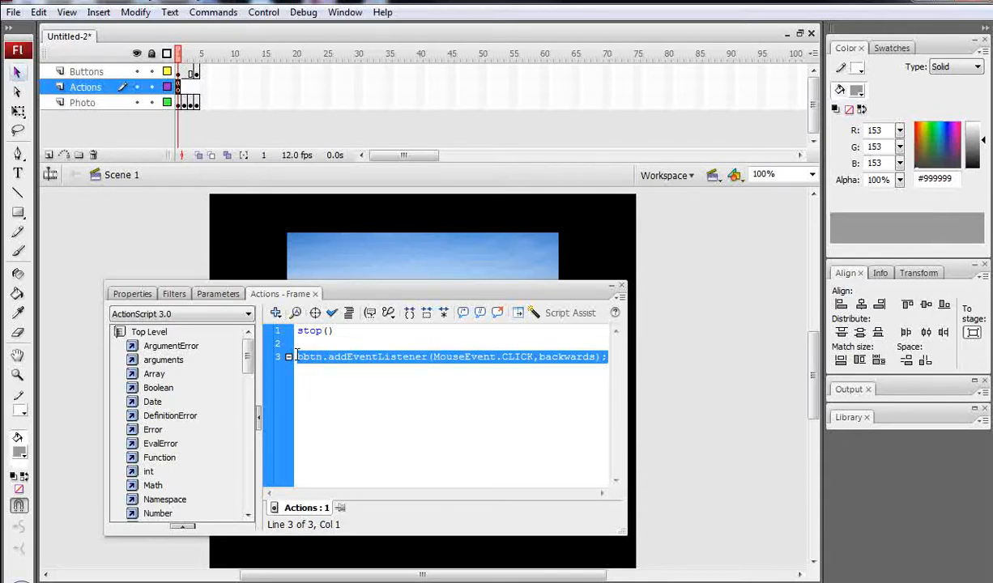
left_click(603, 362)
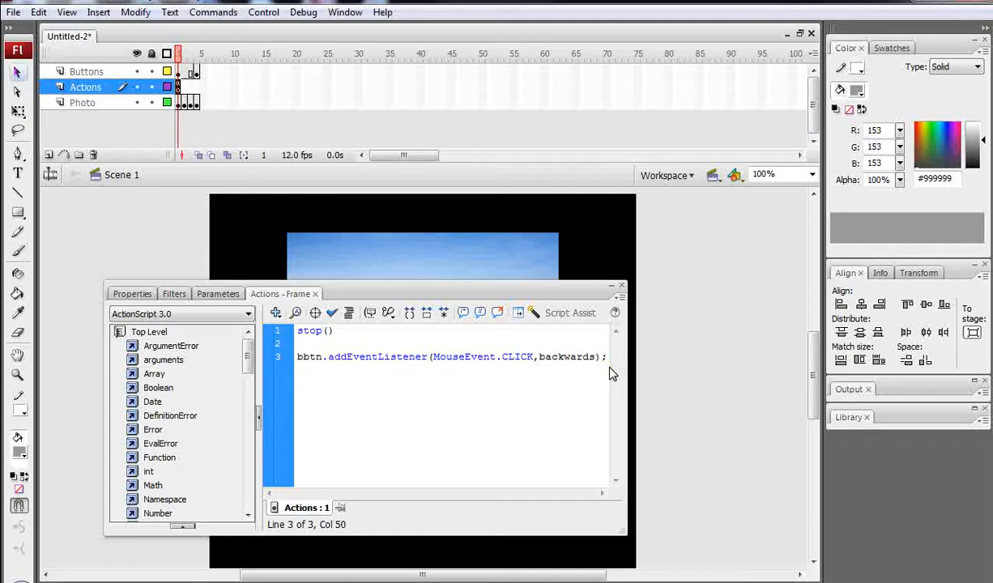
key("Return")
type("bbtn.addEventListener(MouseEvent.CLICK,backwards);")
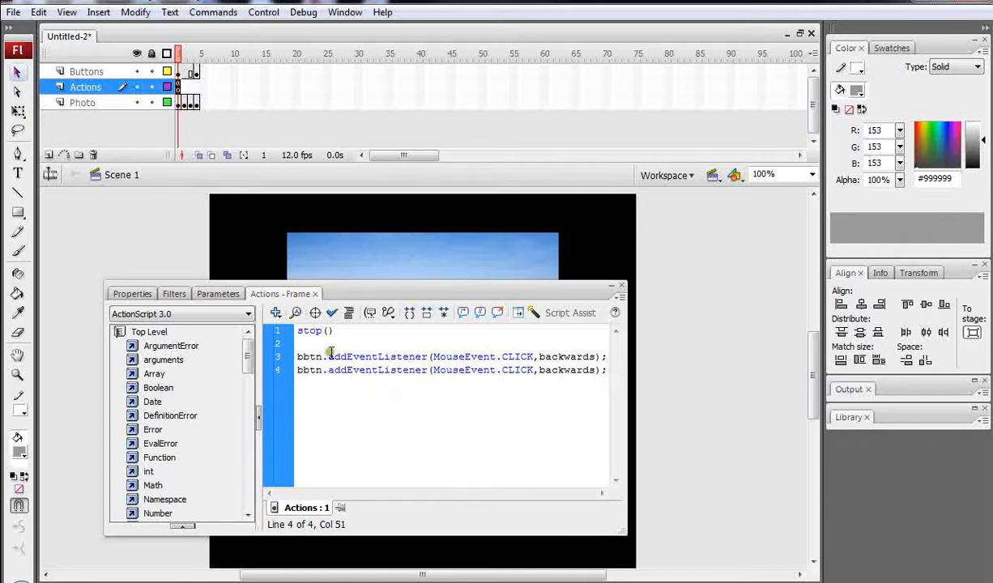
left_click(300, 370)
key("BackSpace")
type("f")
left_click_drag(596, 370, 528, 366)
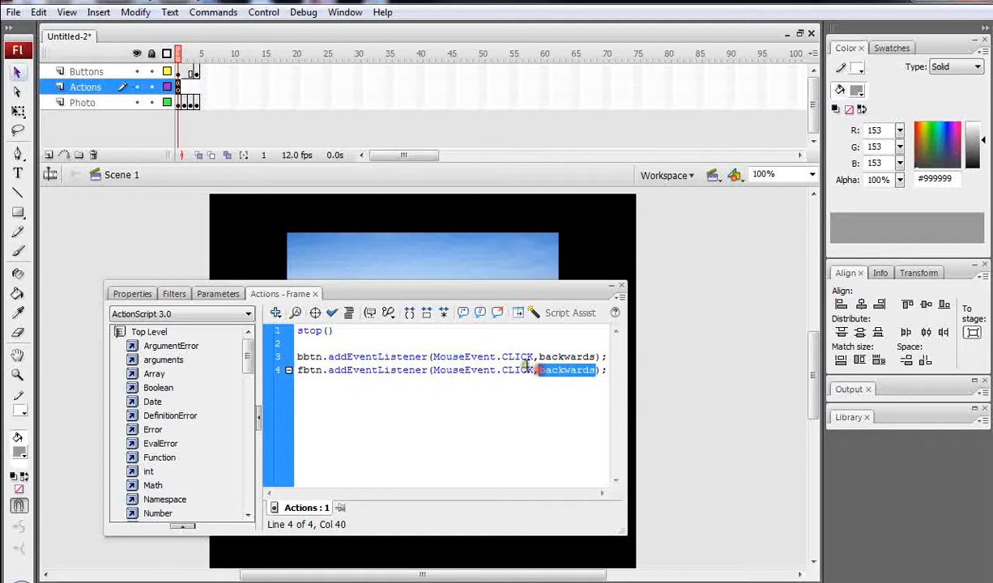
type("forward")
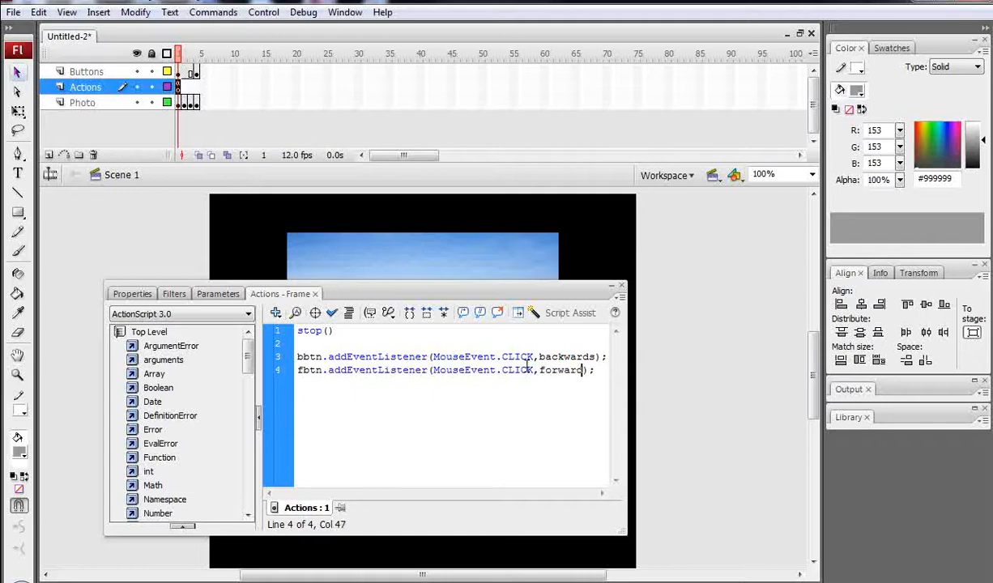
Begin a function named forwards on line 6 and change the fbtn listener's handler name to forwards.
left_click(595, 373)
key("Return")
key("Return")
type("functi")
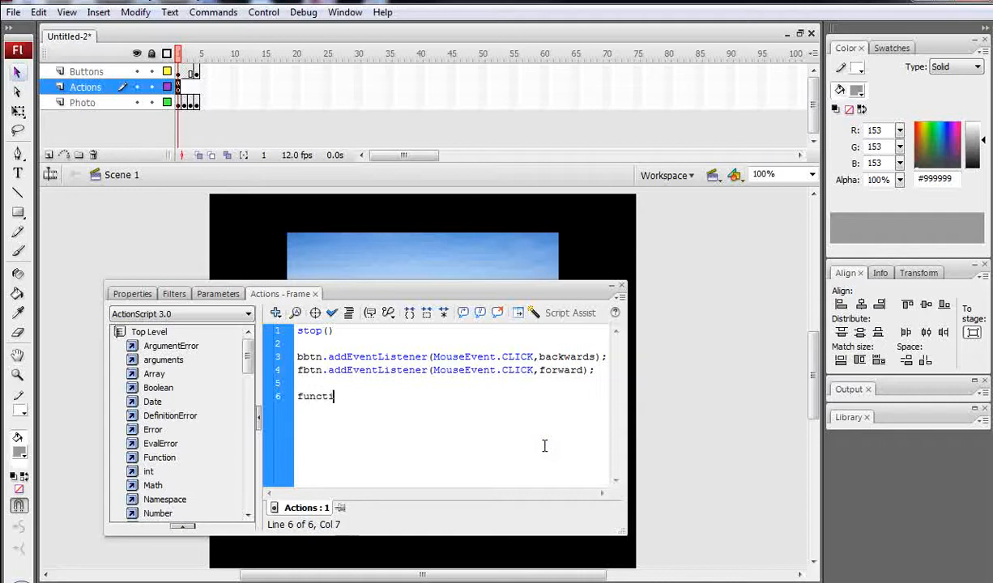
type("on forwards")
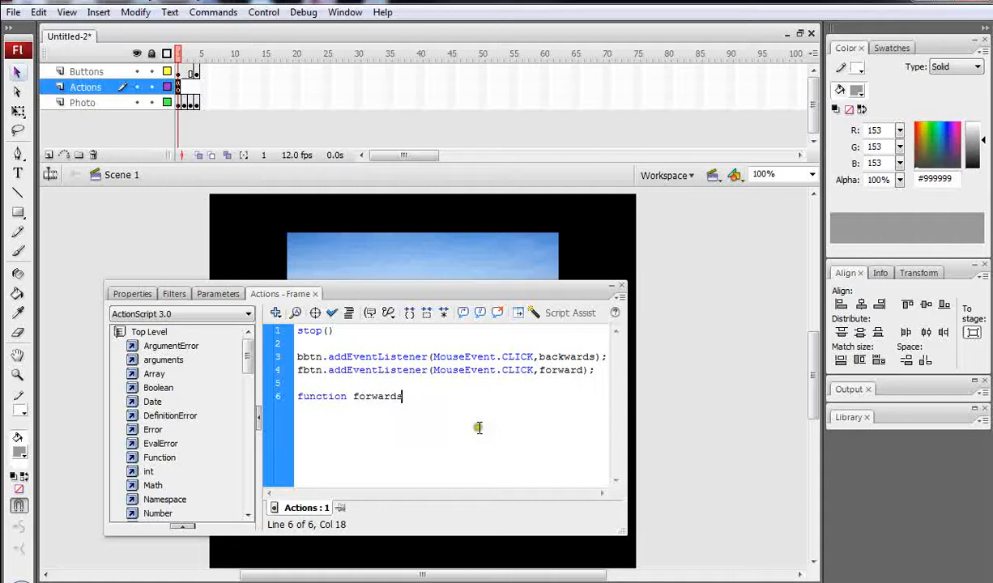
left_click(582, 370)
type("s")
Give the forwards function on line 6 the parameter list (event:MouseEvent).
left_click(408, 395)
type("(event:")
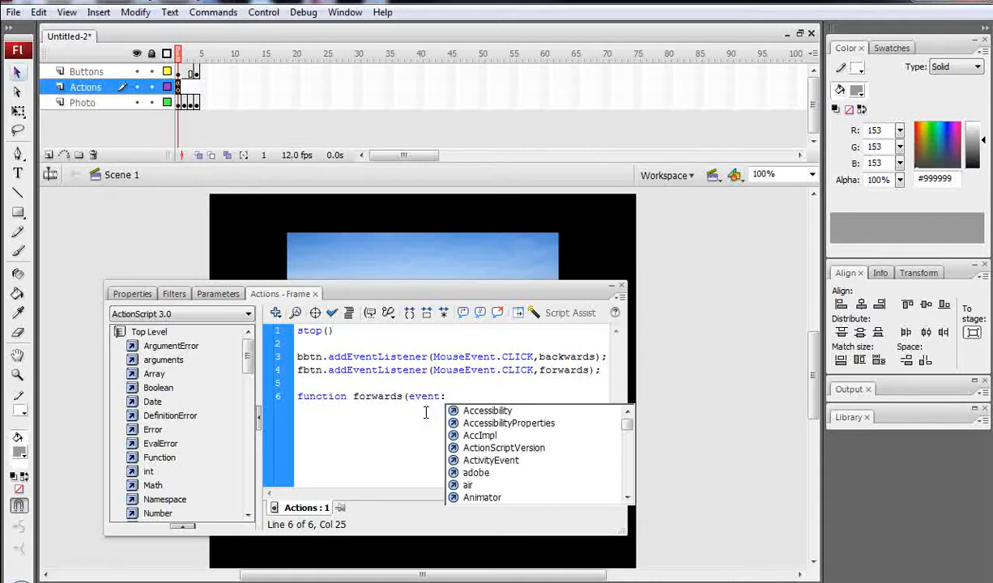
type("M")
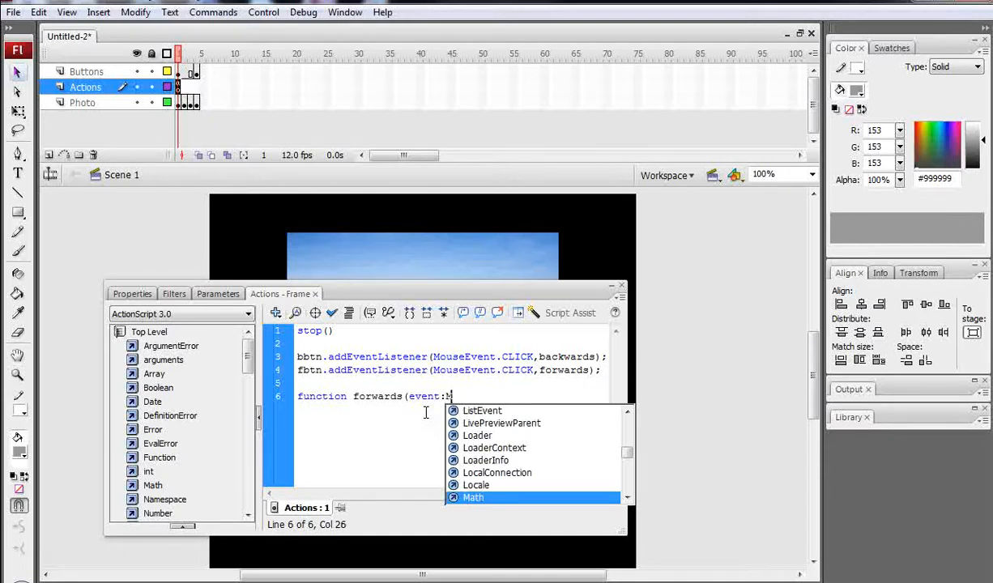
type("ouseEvent")
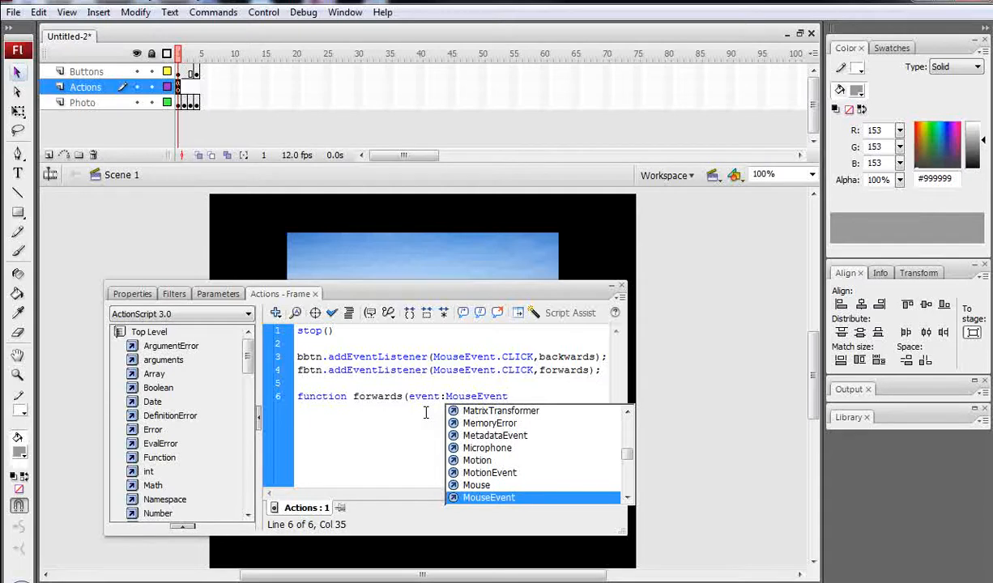
type(")")
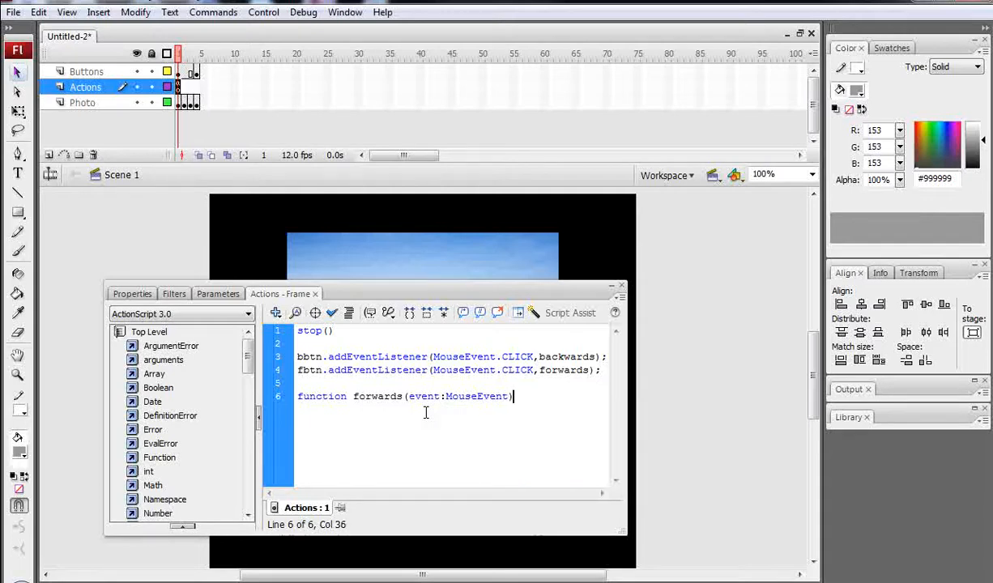
Open the forwards function body and add an if statement with the condition this.currentFrame == this.totalFrames on line 7.
type("{")
key("Return")
type("if(")
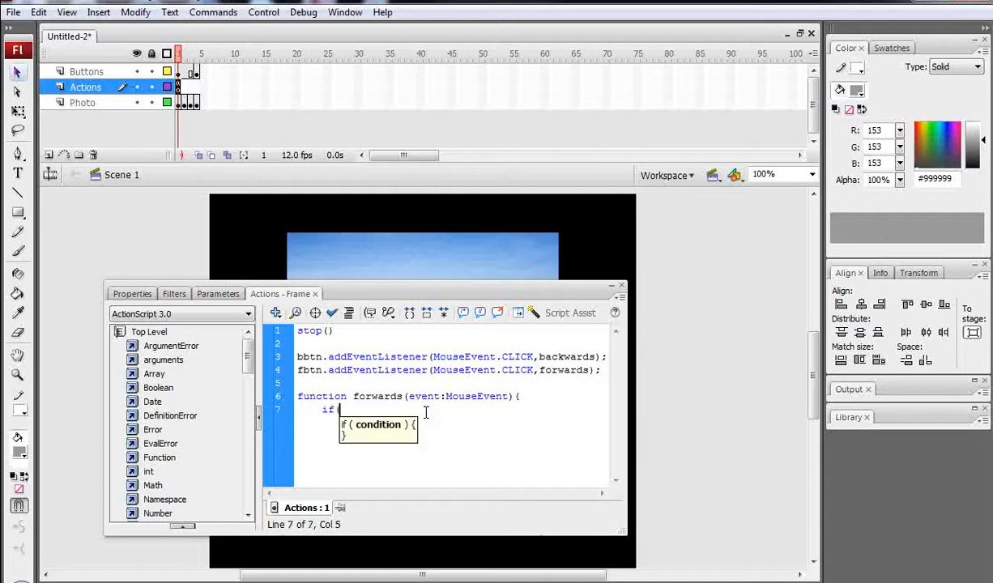
type("this.current")
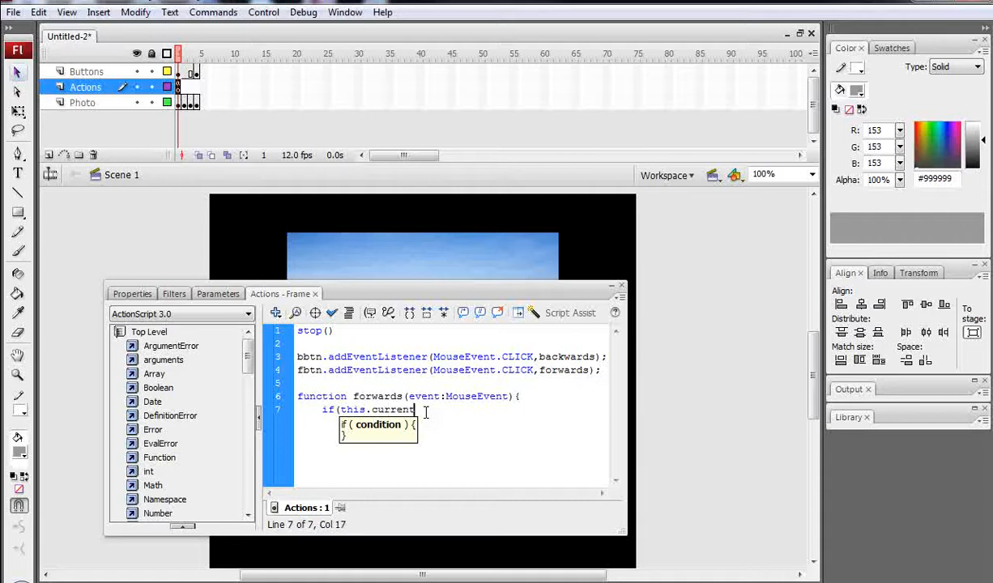
type("Frame =")
key("BackSpace")
type("= this")
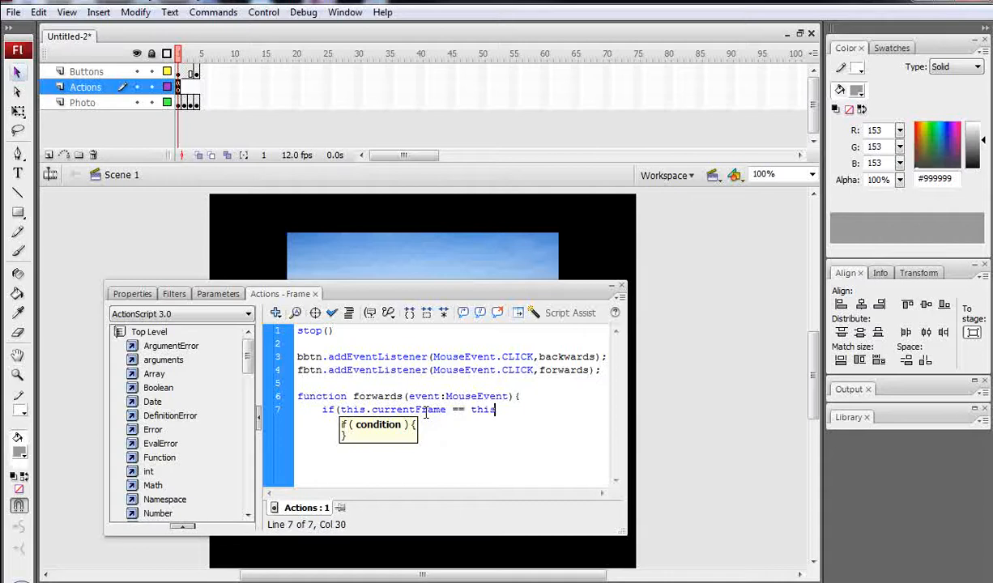
type("totalFrames")
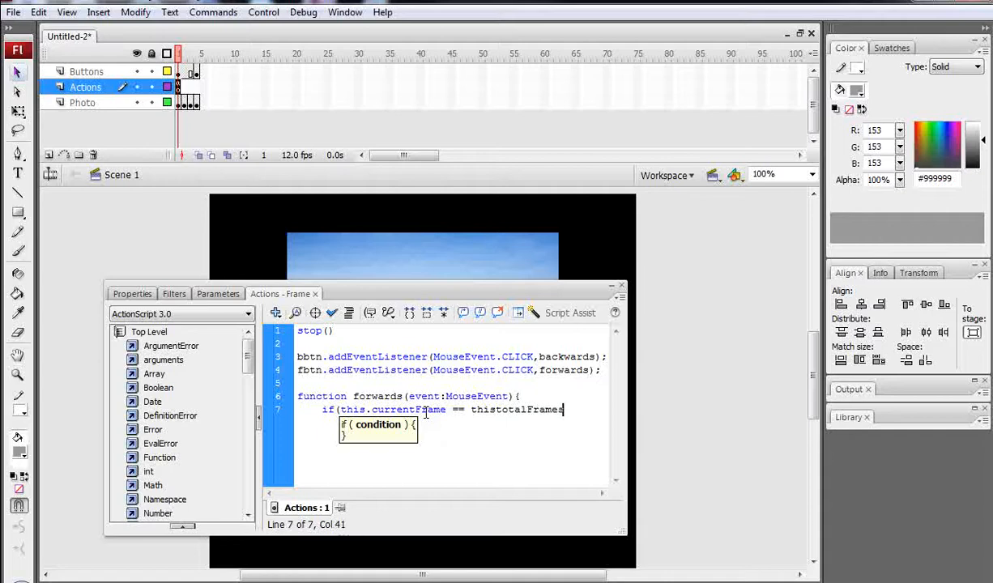
type(")")
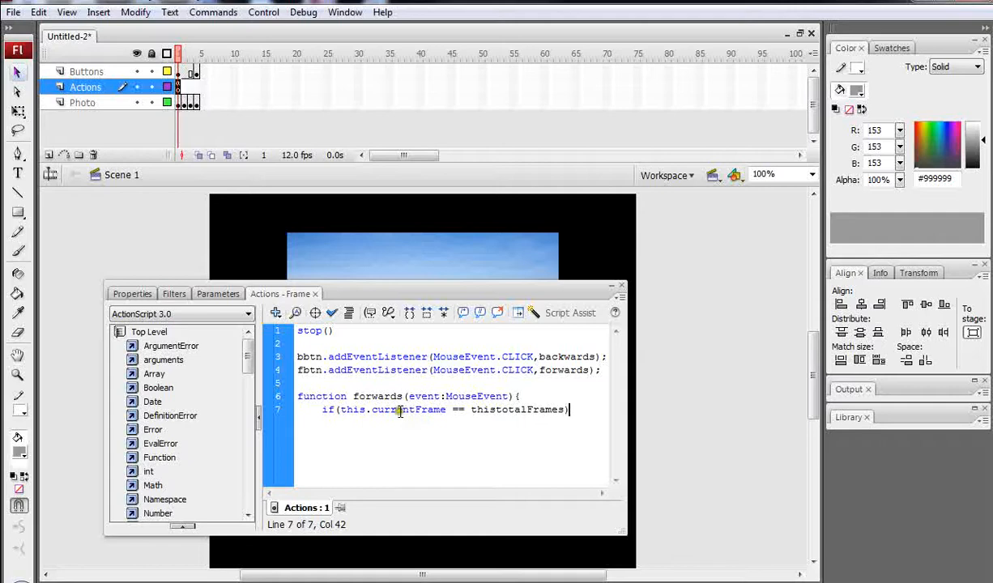
left_click(494, 410)
type(".")
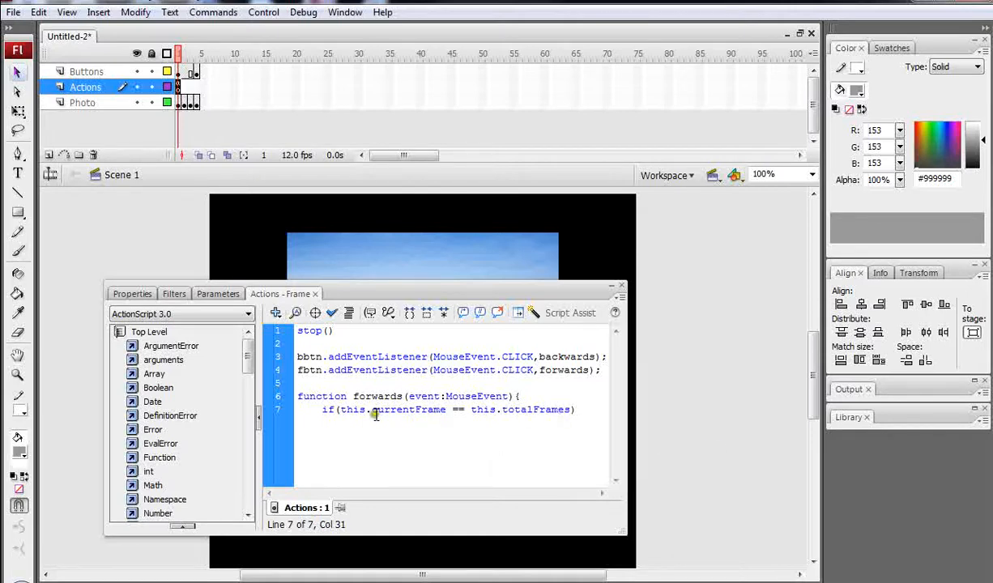
Give the if statement a braced block containing gotoAndStop(1); and close it on line 9.
left_click(576, 409)
type("{")
key("Return")
type("gotoA")
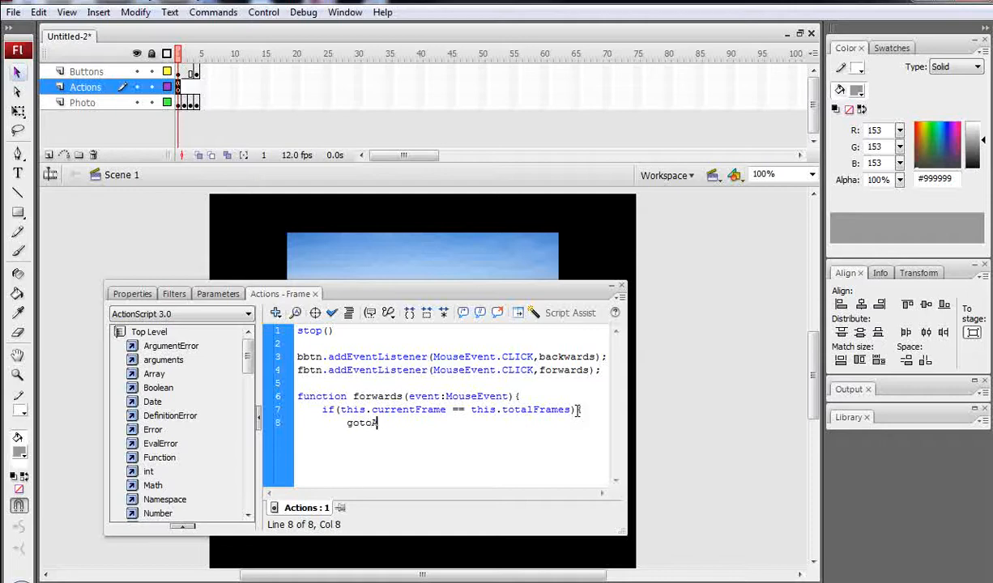
type("ndStop")
type("(1)")
type(";")
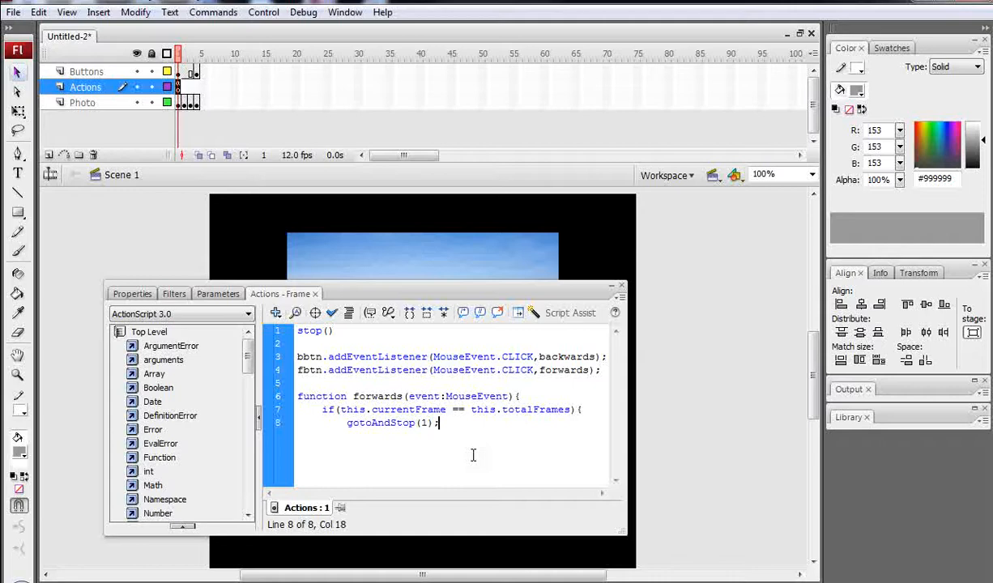
key("Return")
type("}")
Add an else block that calls nextFrame(); and close both the block and the forwards function.
key("Return")
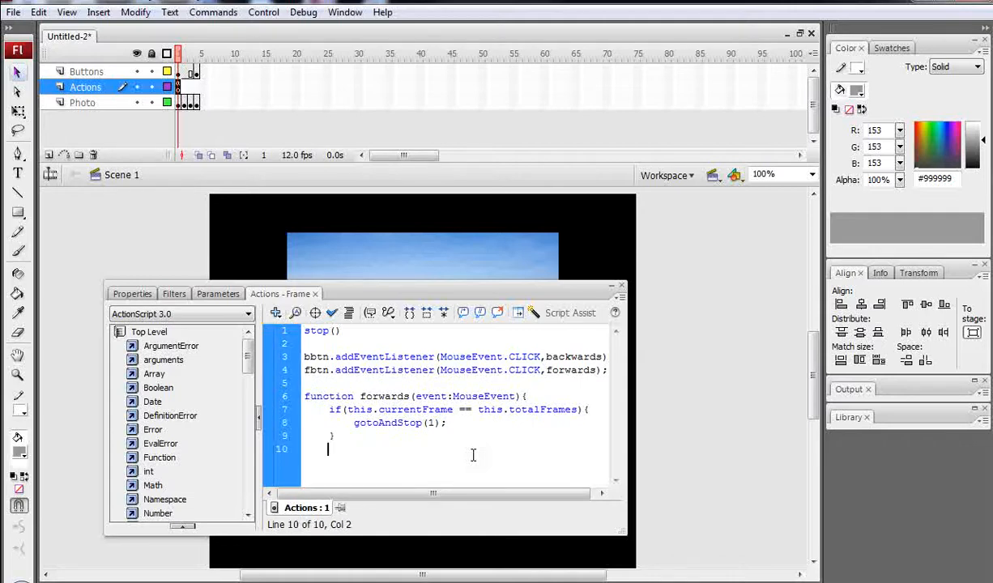
type("else{")
key("Return")
type("nextFrame")
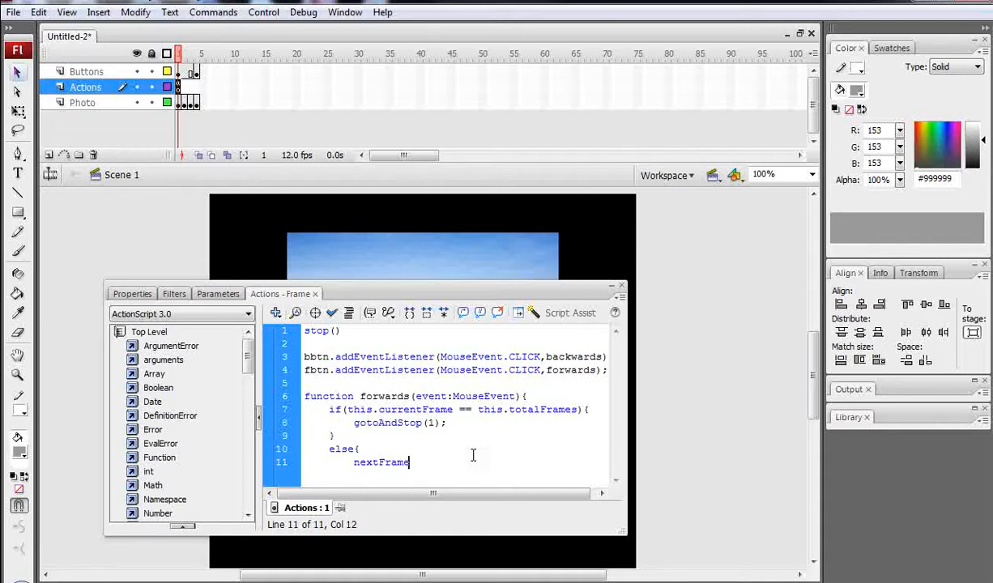
type("();")
key("Return")
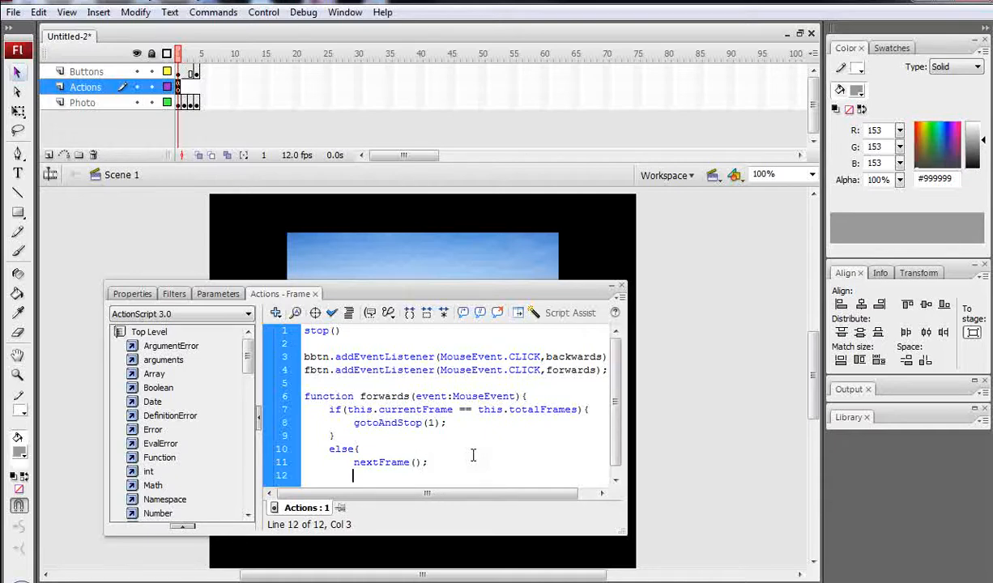
type("}")
key("Return")
type("}")
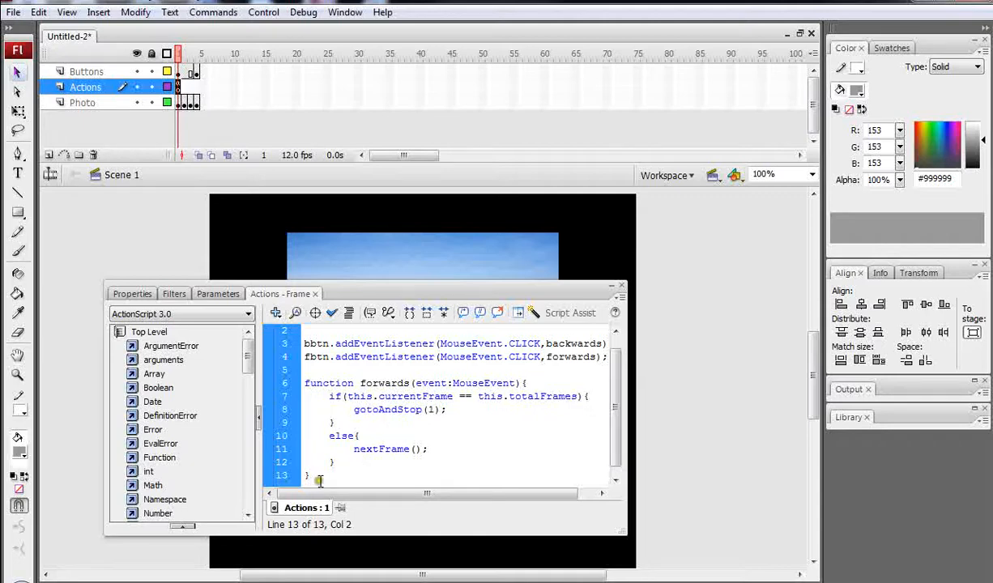
Duplicate the whole forwards function directly below itself, starting on line 14, and rename the copy backwards.
left_click_drag(311, 476, 306, 391)
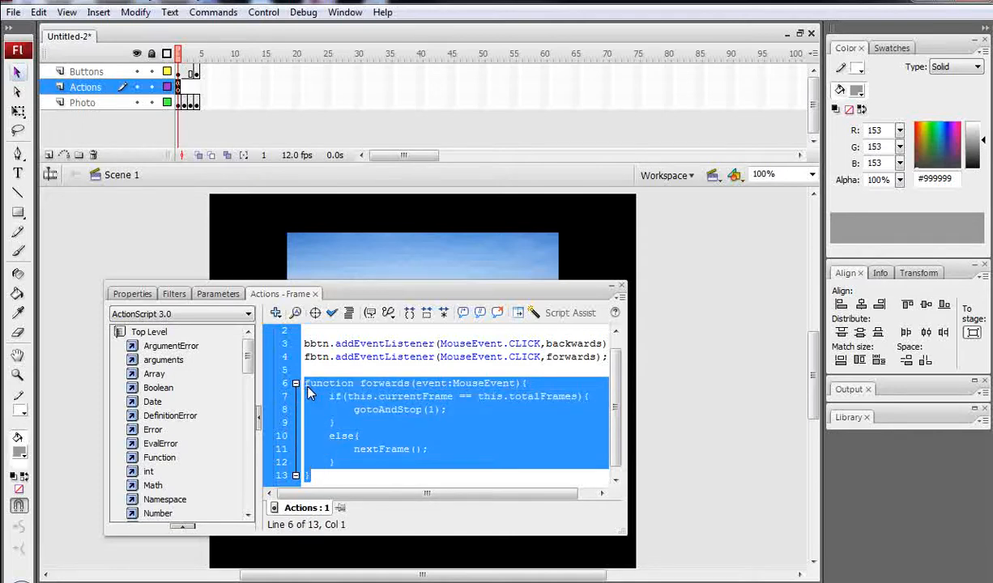
left_click(312, 476)
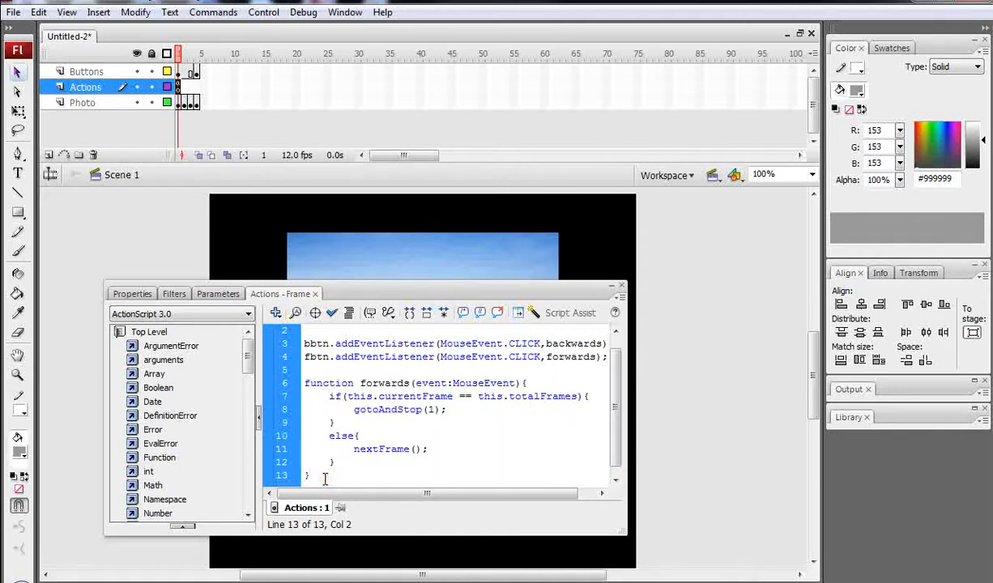
key("Return")
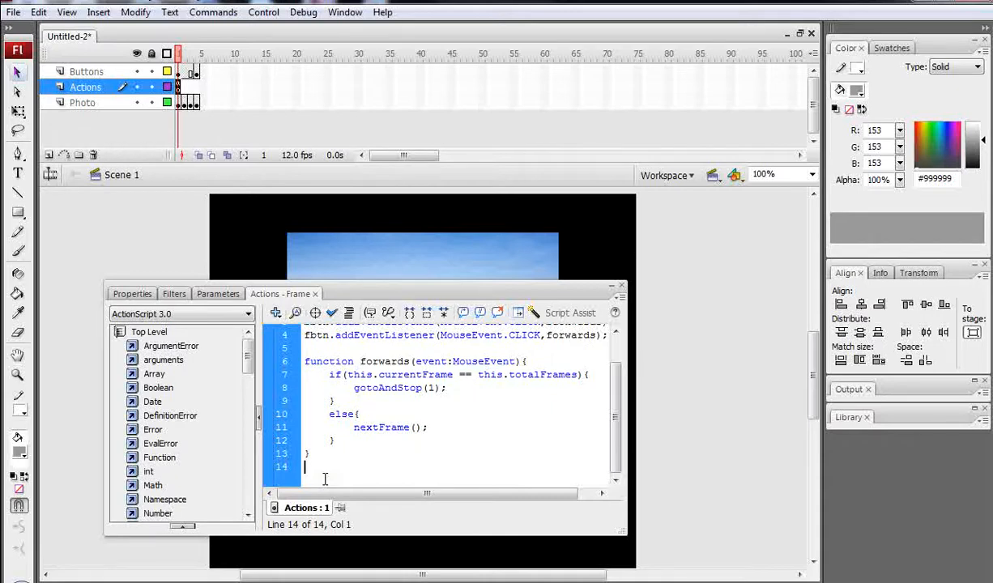
type("function forwards(event:MouseEvent){ \tif(this.currentFrame == this.totalFrames){ \t\tgotoAndStop(1); \t} \telse{ \t\tnextFrame(); \t} }")
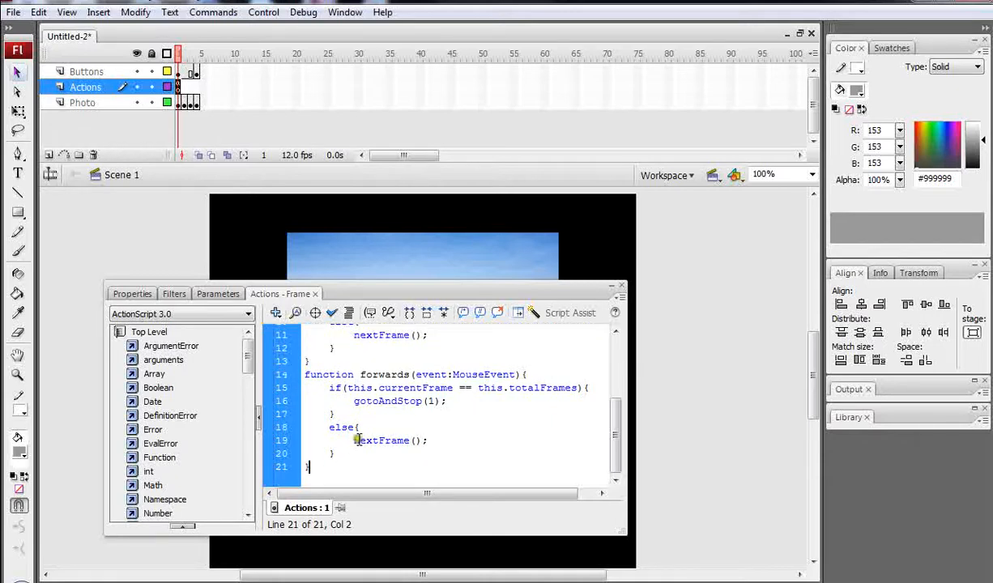
scroll(348, 413, "up", 3)
scroll(409, 382, "down", 2)
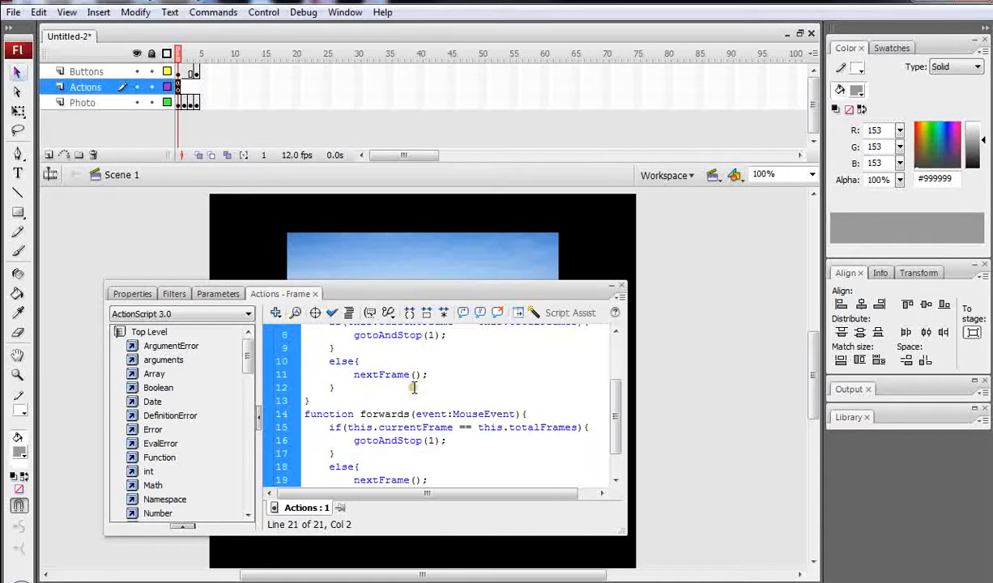
left_click_drag(411, 414, 361, 413)
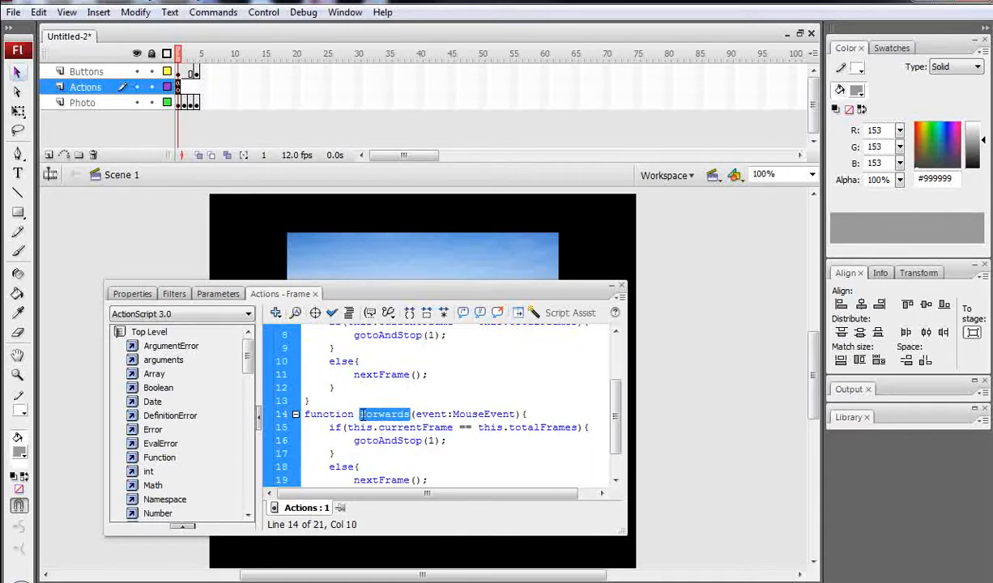
type("backwards")
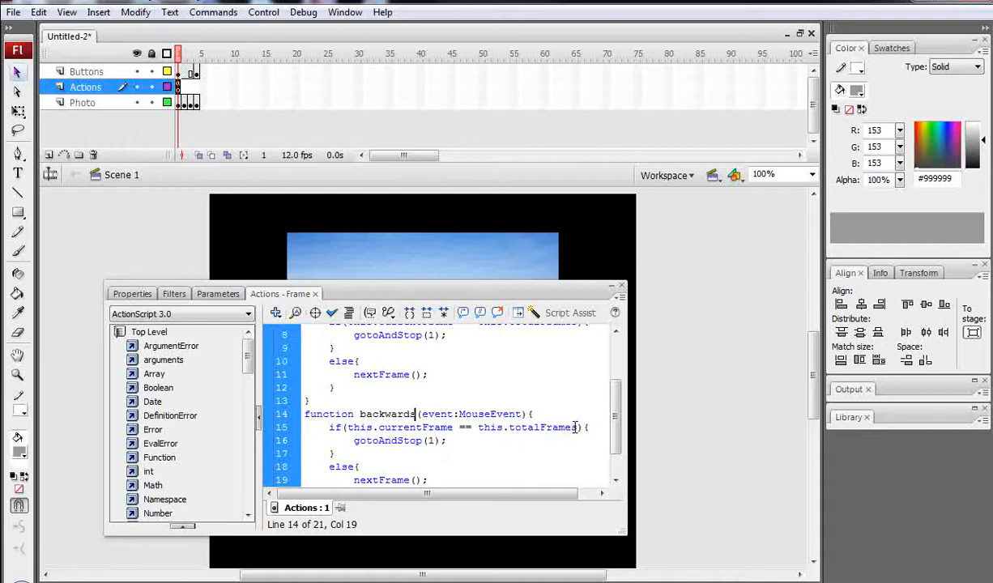
In the backwards function, compare this.currentFrame with 1 and make the gotoAndStop argument this.totalFrames.
left_click_drag(575, 429, 484, 417)
key("ctrl+x")
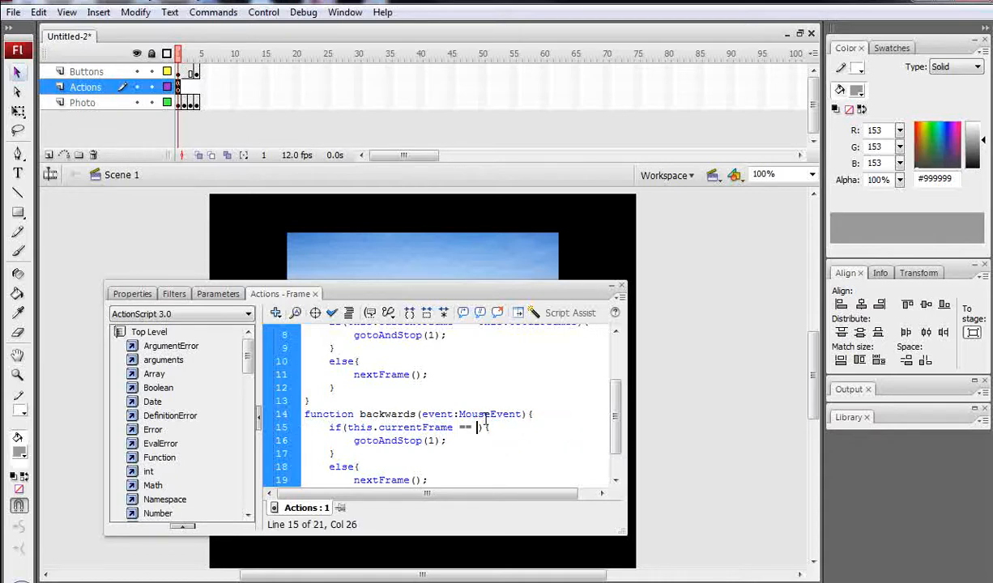
type("1")
left_click(434, 440)
key("BackSpace")
type("this.totalFrames")
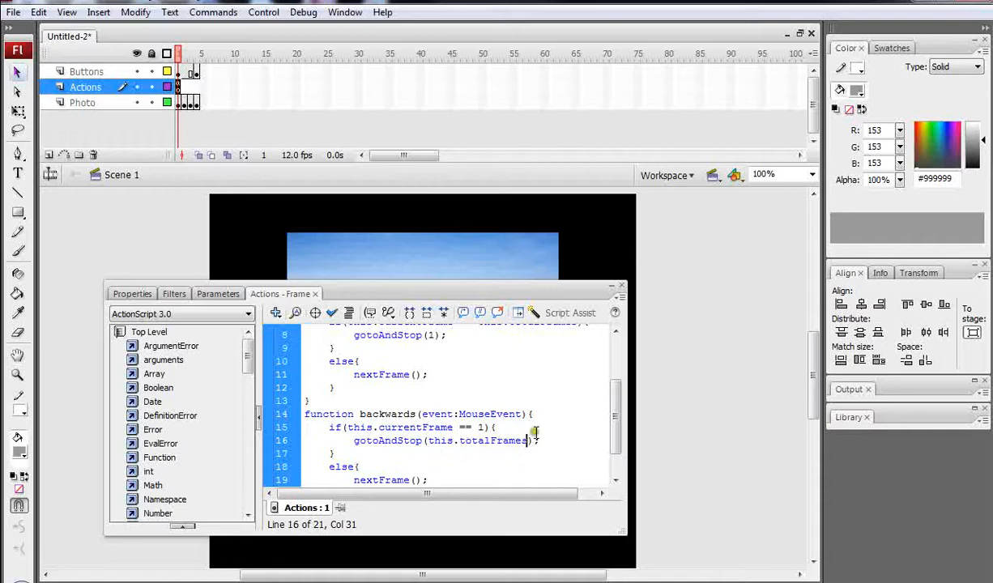
Replace nextFrame with prevFrame in the else block of the backwards function on line 19.
left_click(372, 479)
scroll(369, 453, "down", 1)
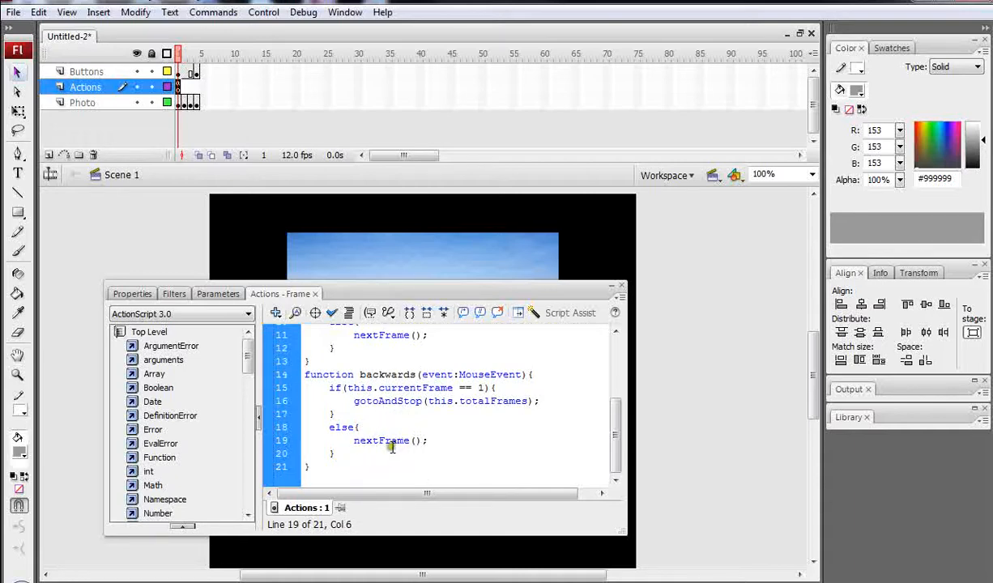
key("Right")
key("BackSpace")
key("BackSpace")
key("BackSpace")
key("BackSpace")
type("p")
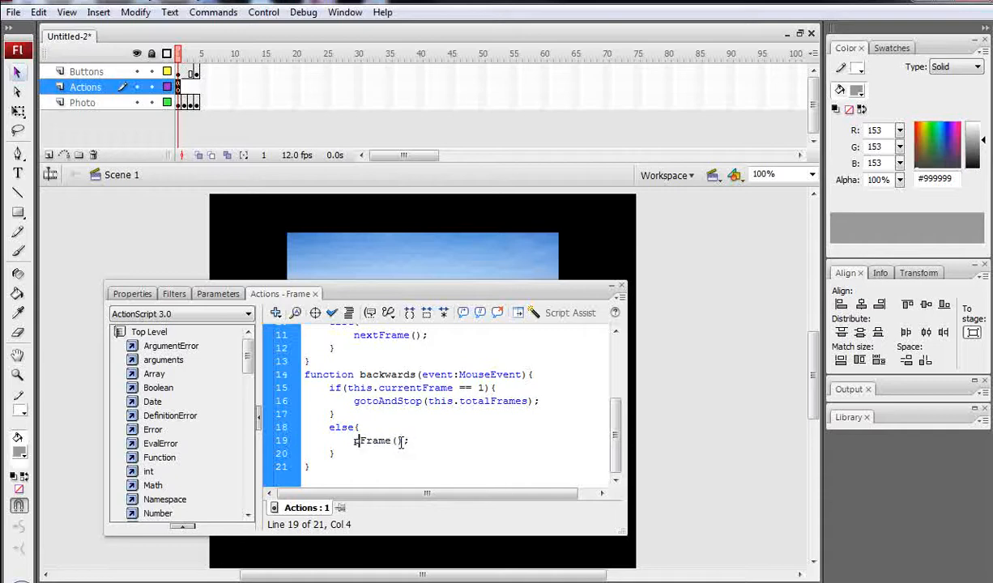
type("rev")
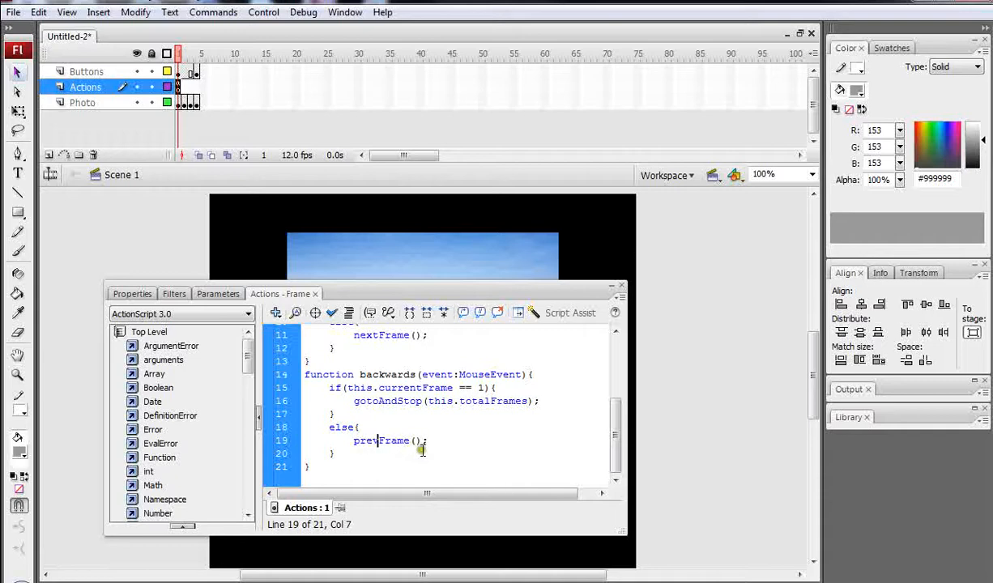
left_click(376, 467)
Test the movie and try the forward and back arrows through the photos, including wrapping past the first and last picture.
left_click(263, 13)
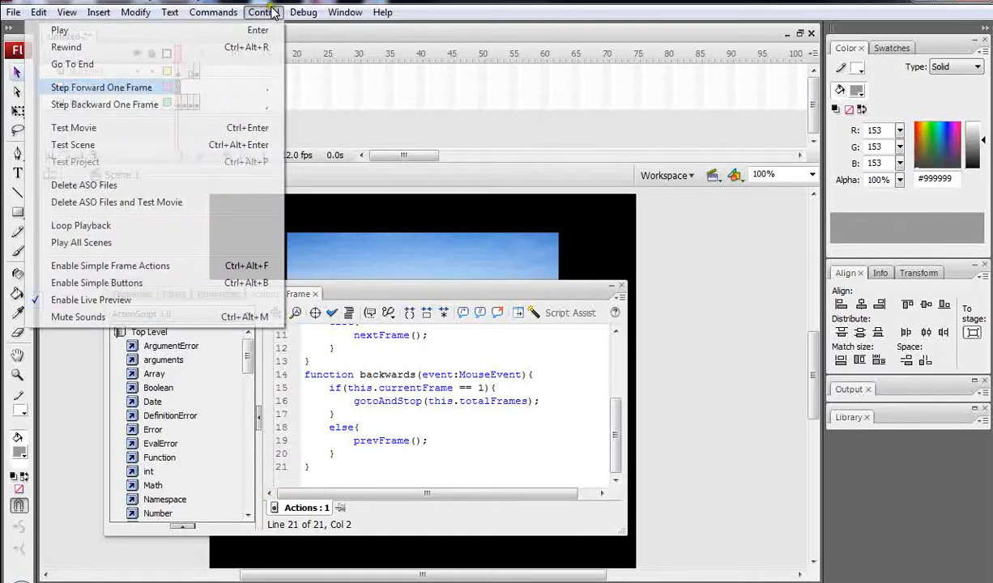
left_click(184, 128)
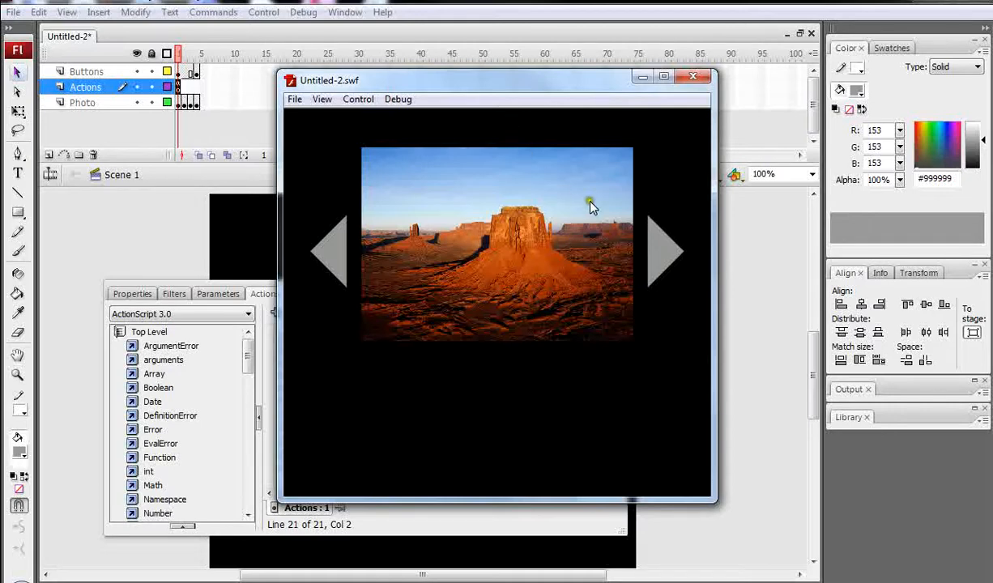
left_click(659, 257)
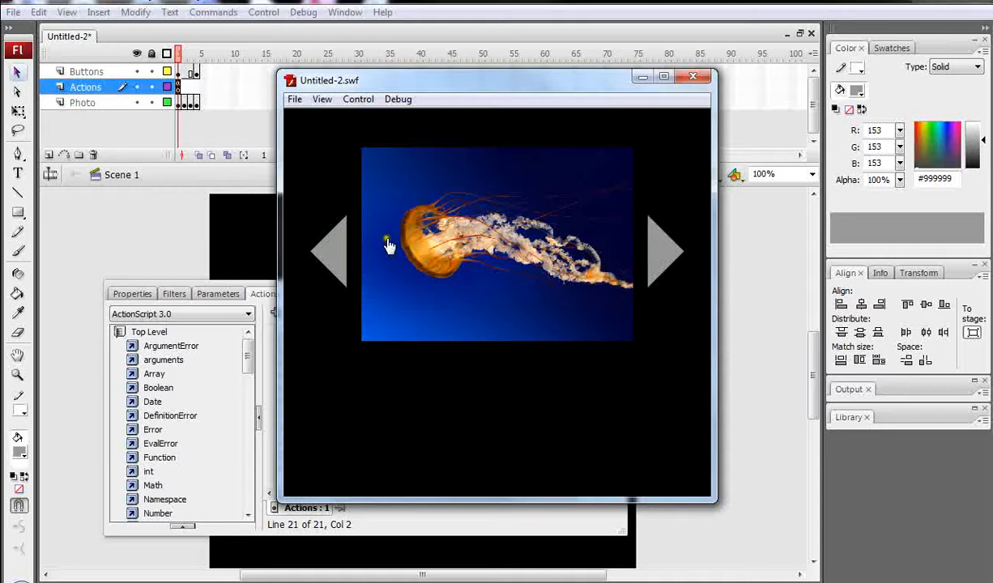
left_click(330, 245)
left_click(653, 257)
left_click(662, 259)
left_click(664, 258)
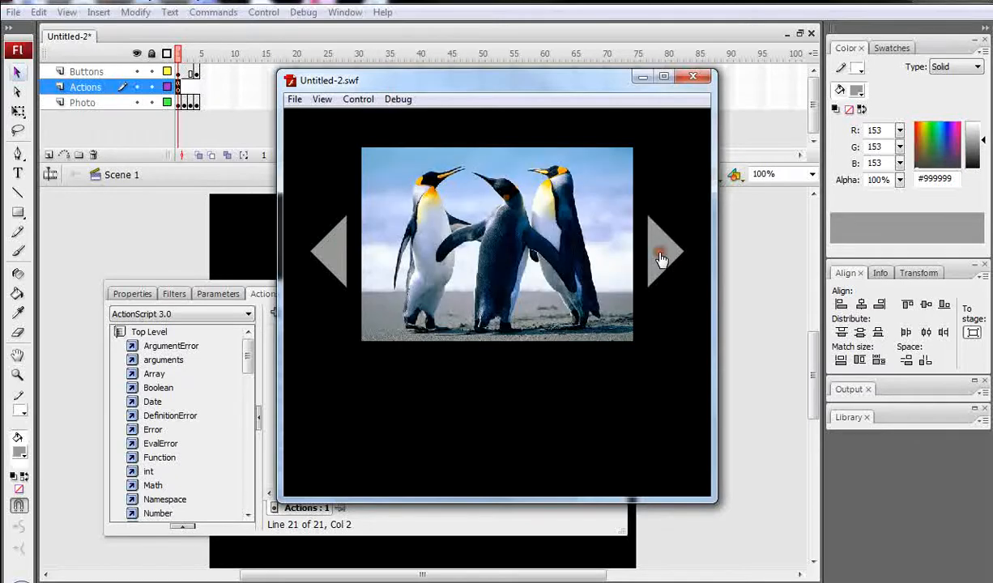
left_click(333, 251)
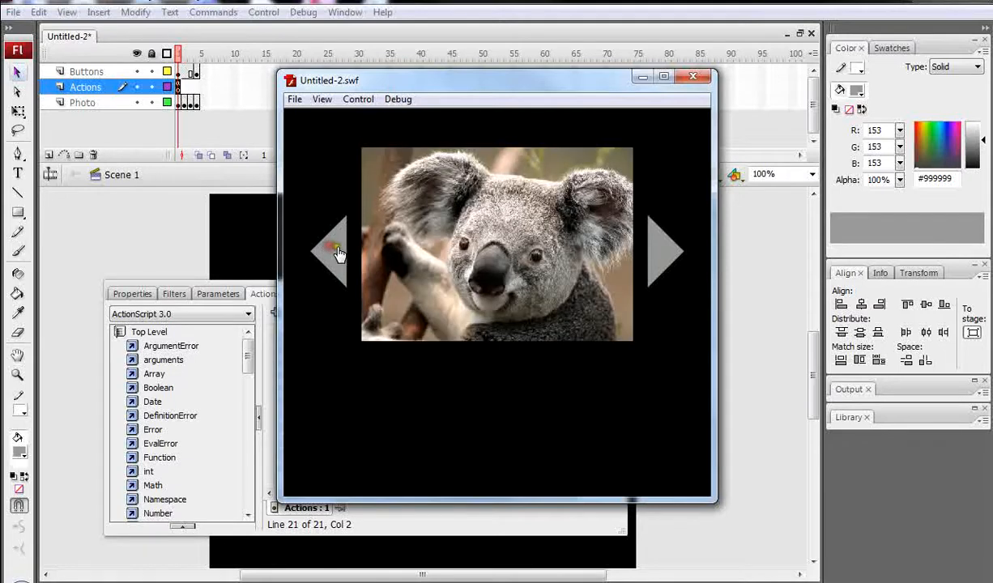
left_click(656, 251)
left_click(662, 253)
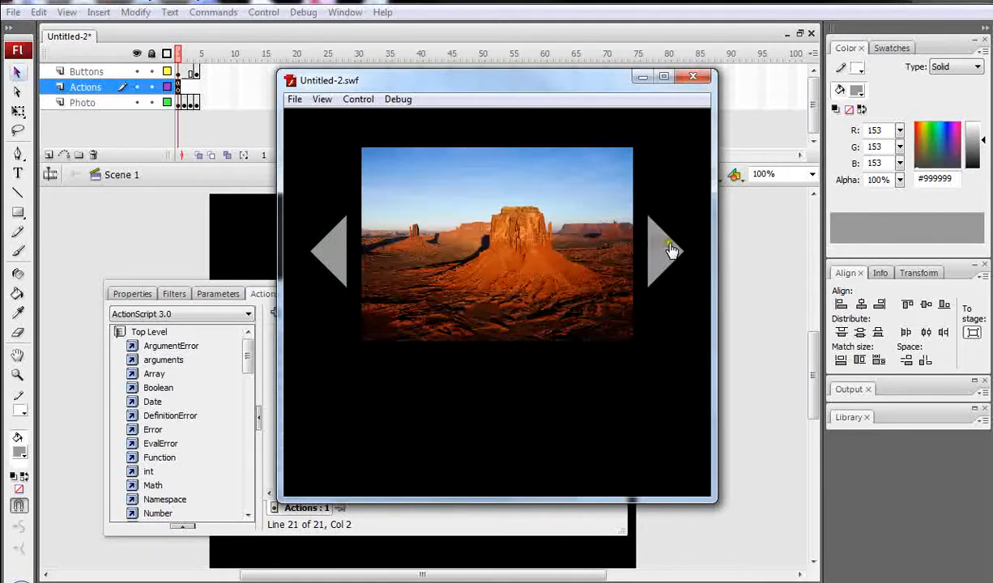
left_click(340, 256)
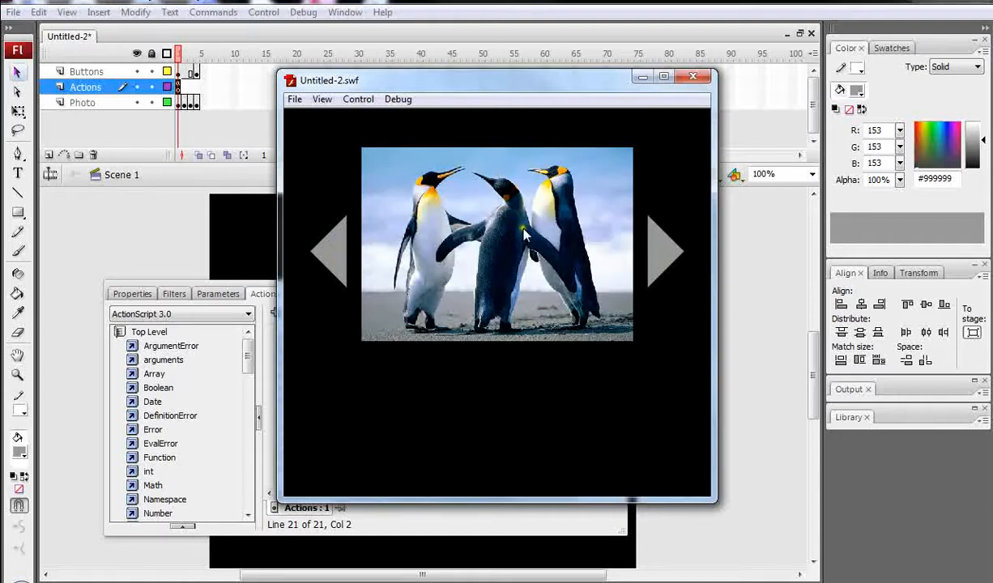